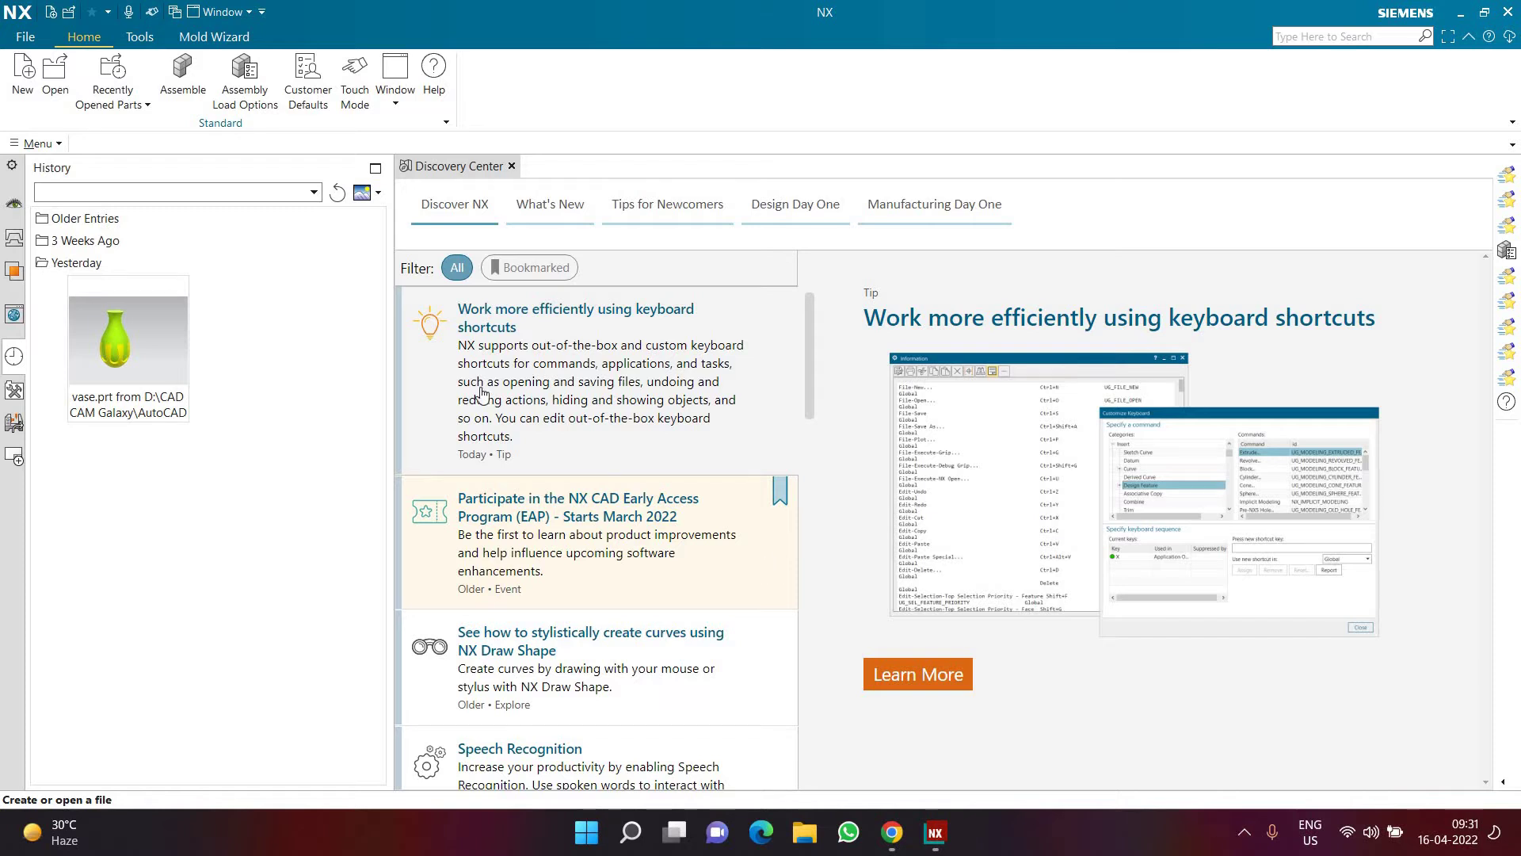
- Create a new Model-template part, model1.prt, and show the recently opened parts list
click(23, 80)
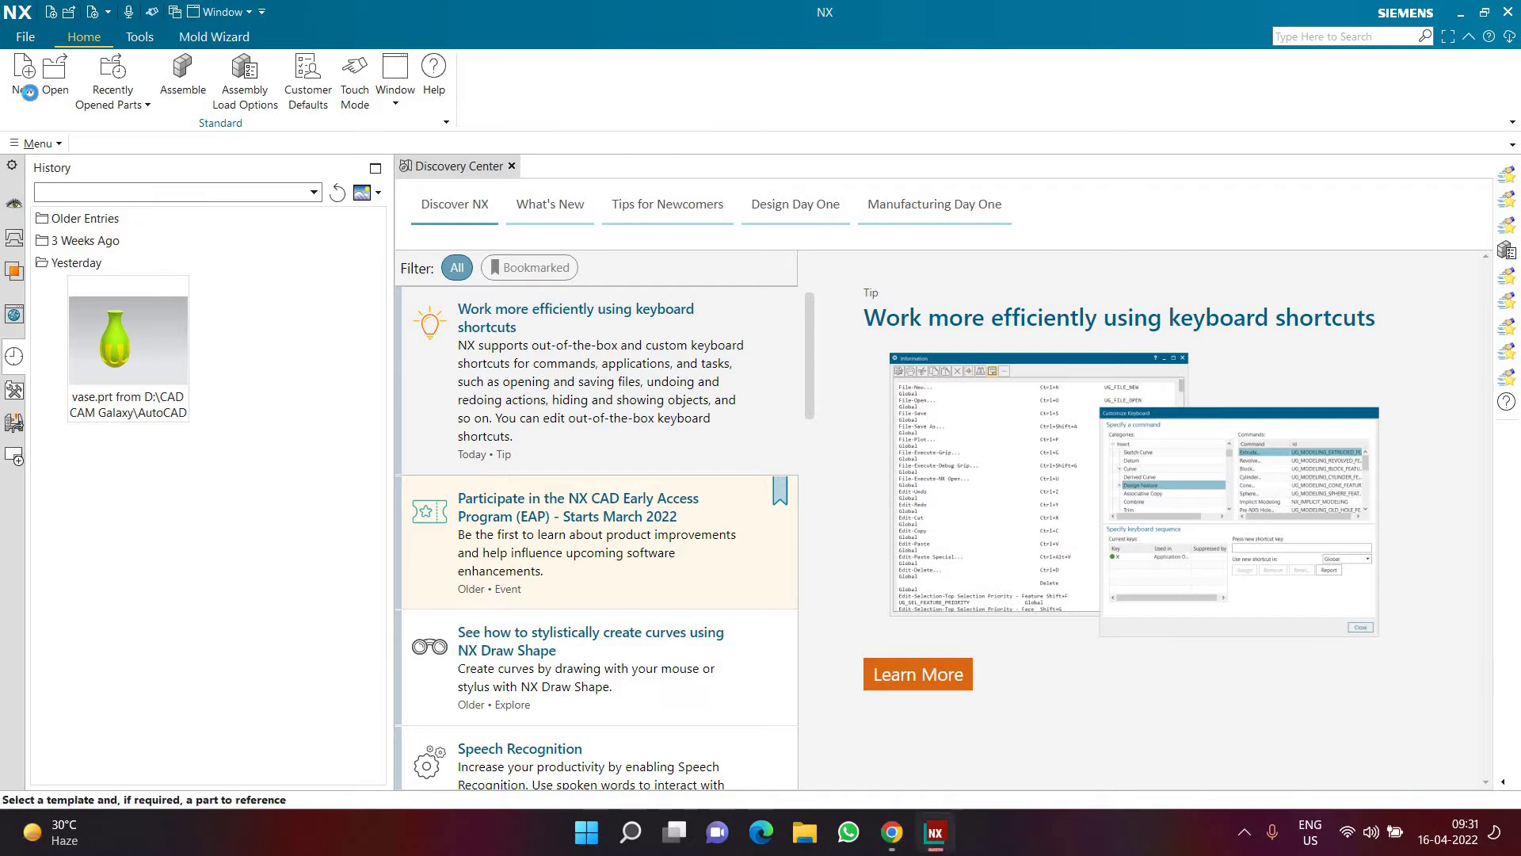
click(1286, 750)
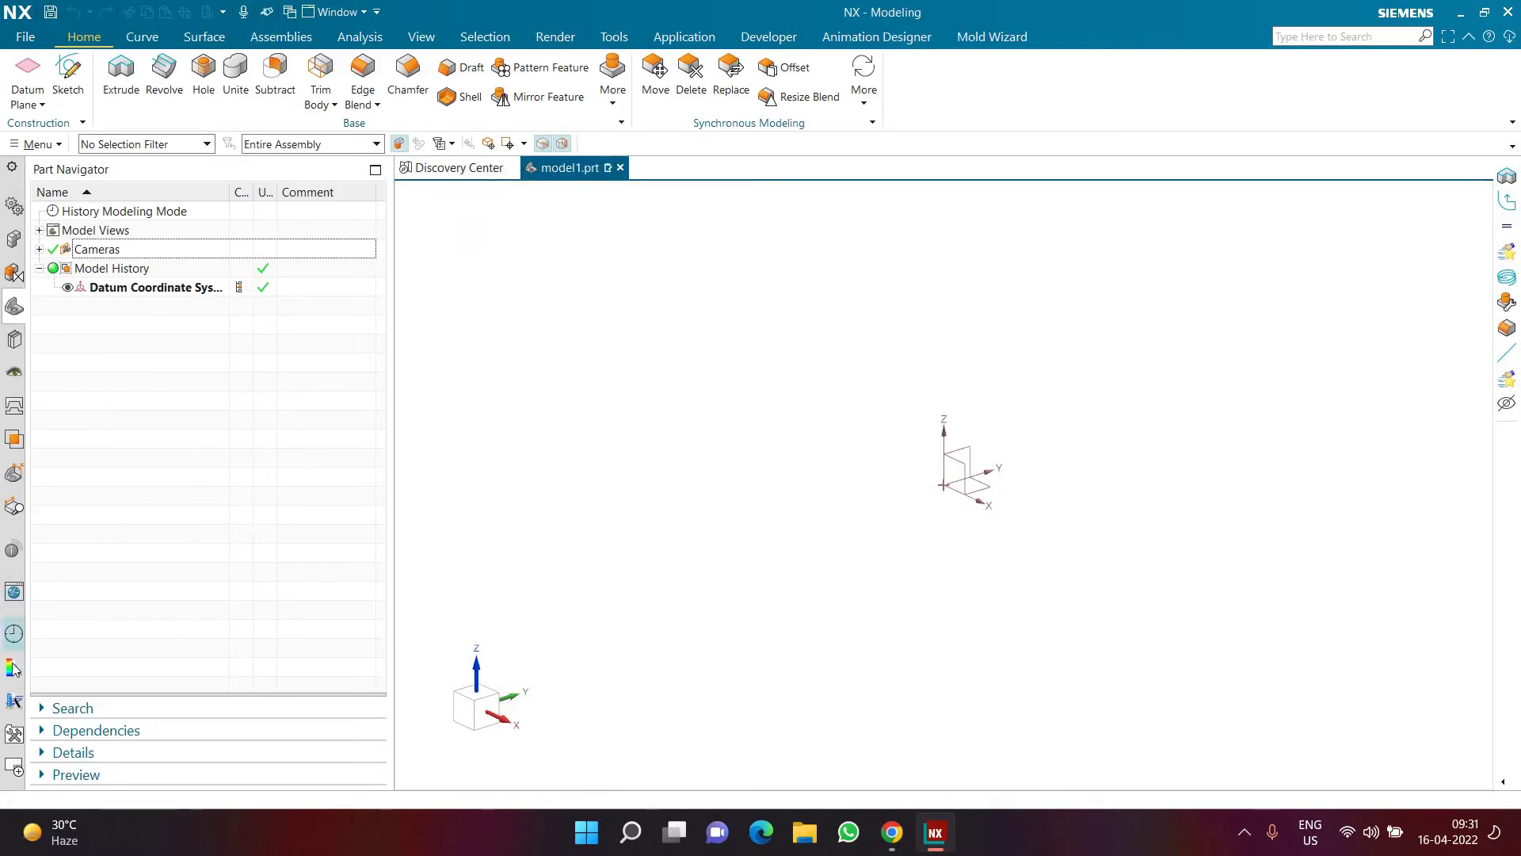
click(14, 633)
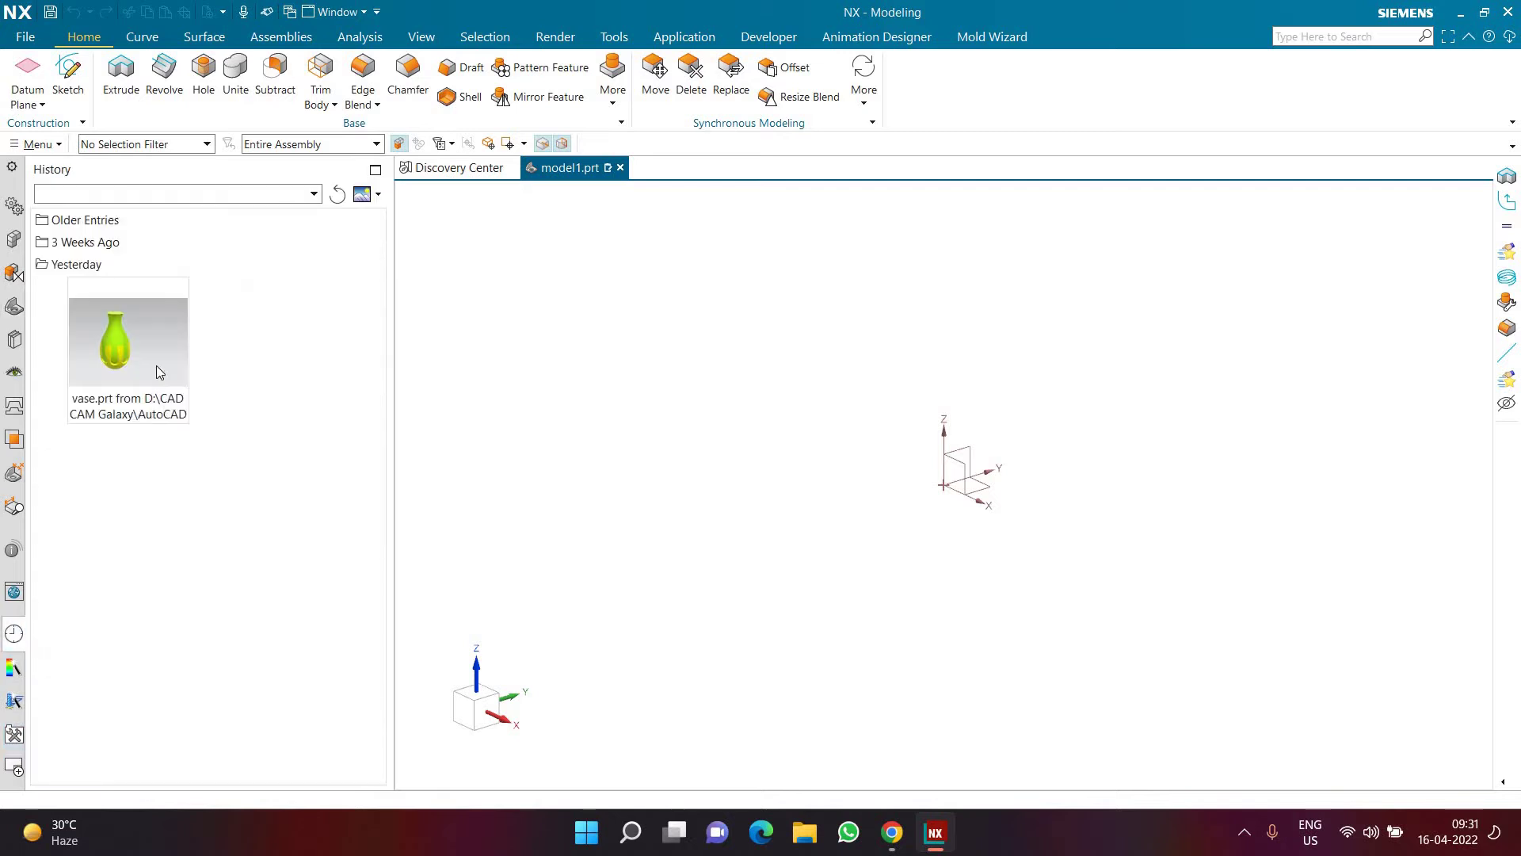
- Open vase.prt from history, orbit to view its top and underside, then save and close it
click(150, 361)
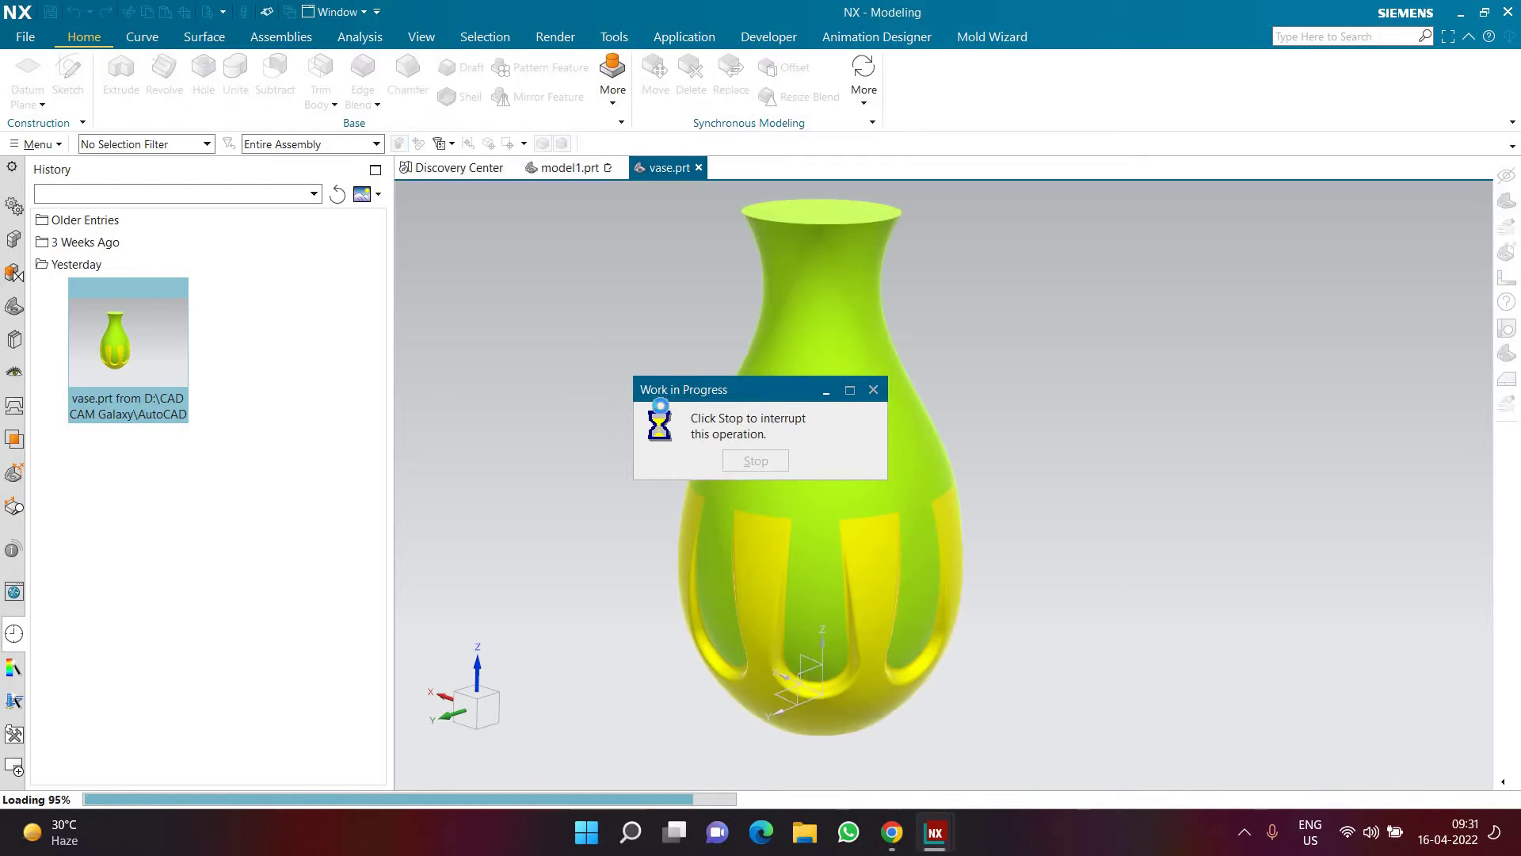
mouse_move(659, 434)
middle_down()
mouse_move(666, 479)
mouse_move(671, 411)
mouse_move(647, 423)
middle_up()
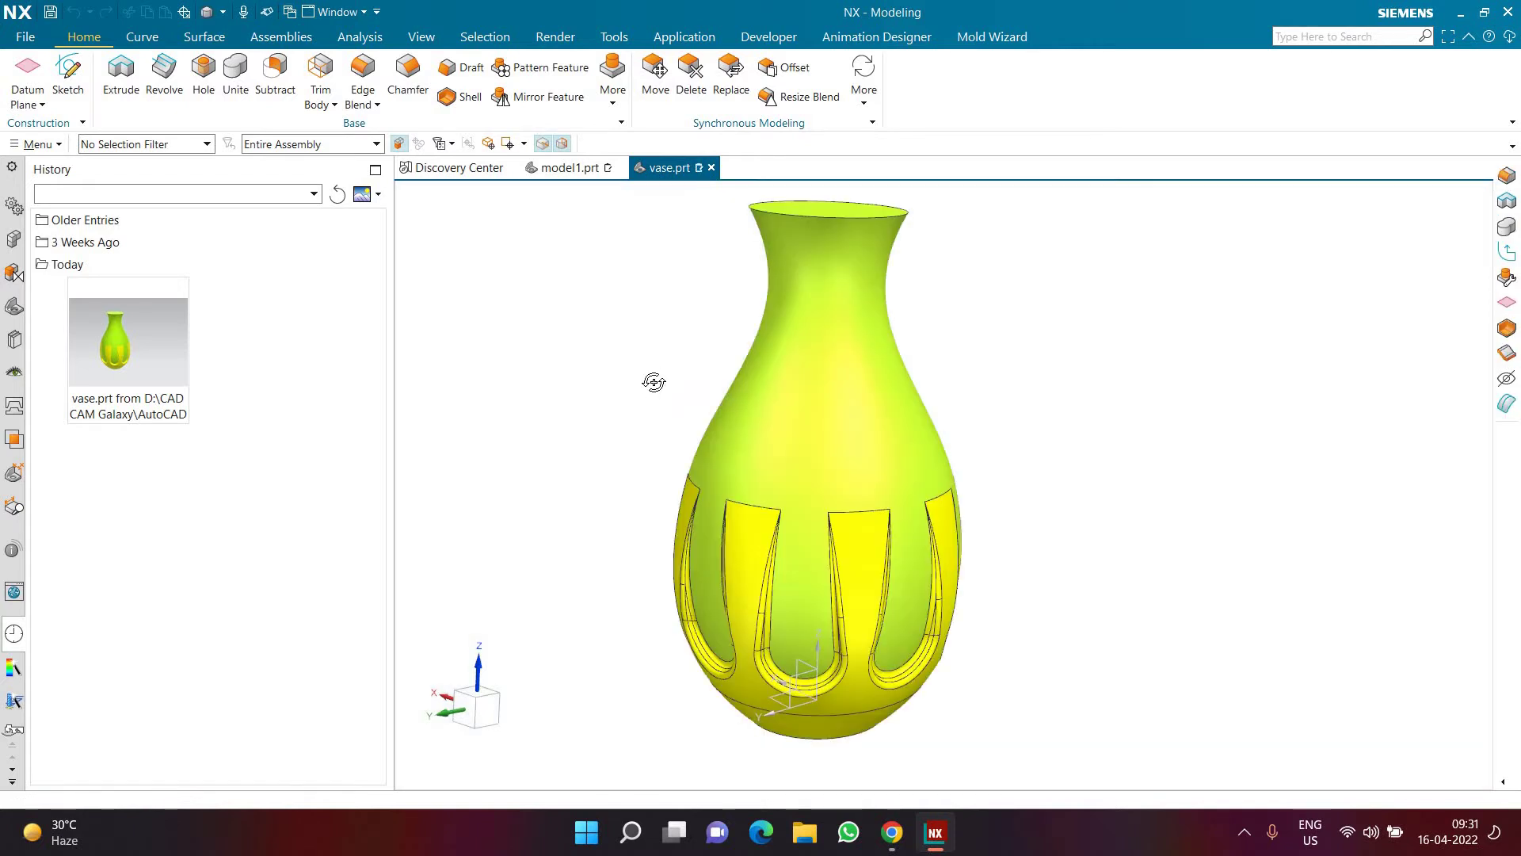
middle_drag(653, 380, 633, 404)
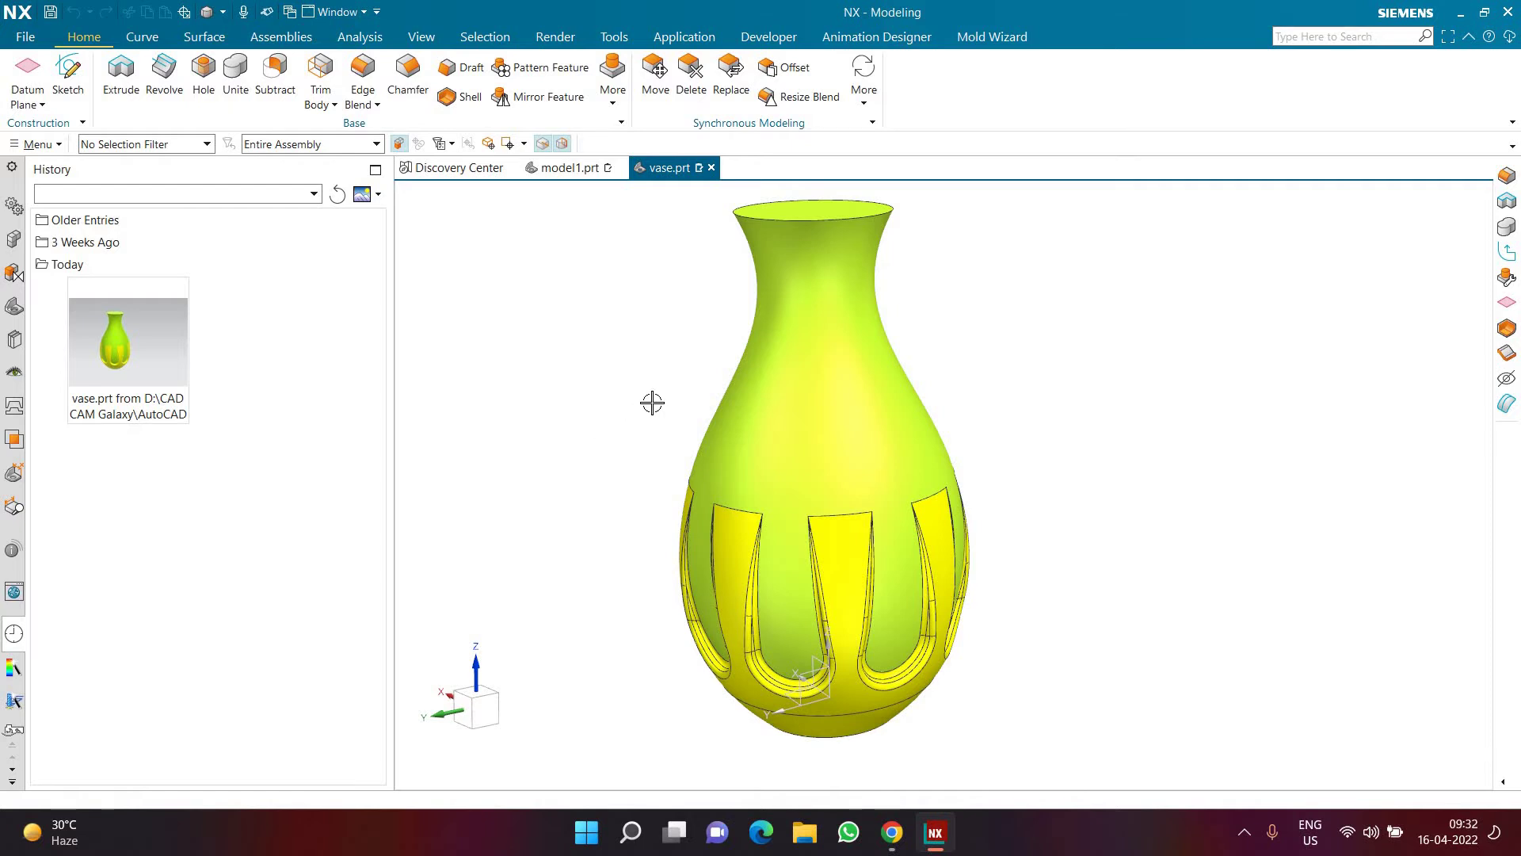
middle_drag(645, 421, 655, 343)
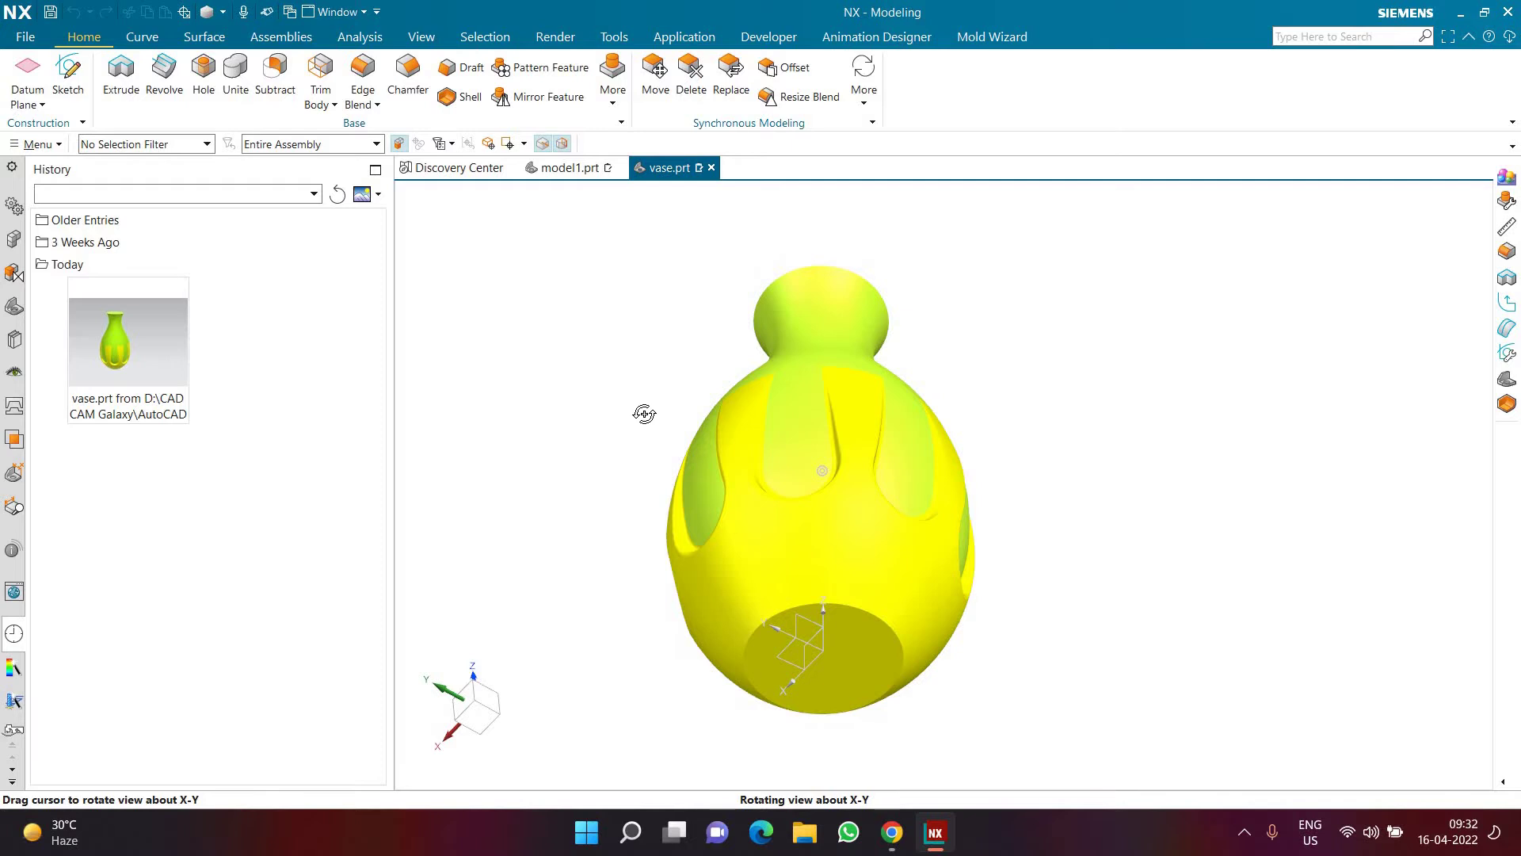
middle_drag(642, 412, 703, 210)
click(712, 168)
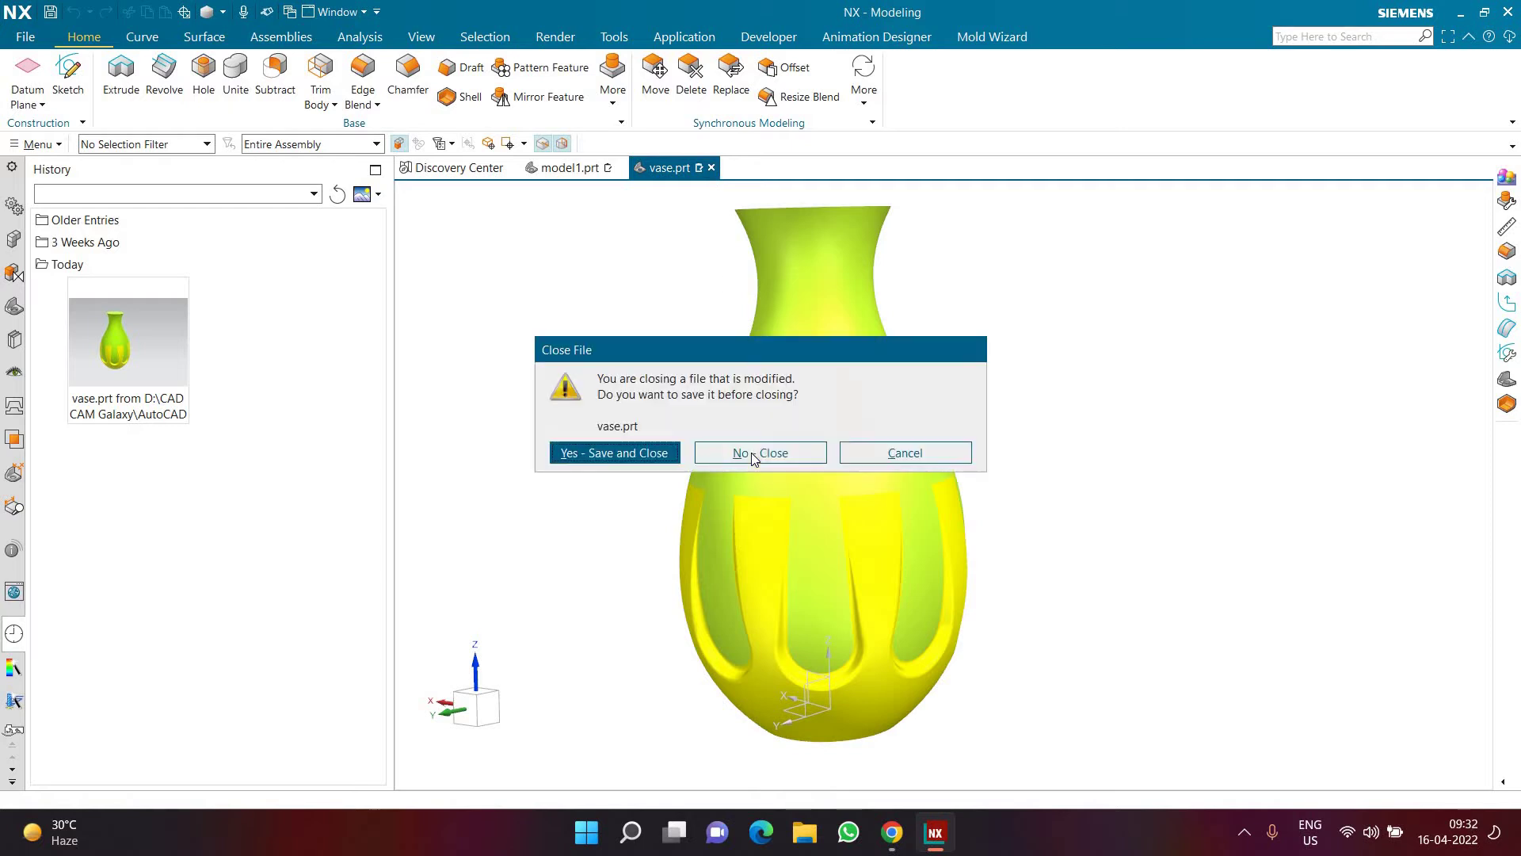
click(591, 453)
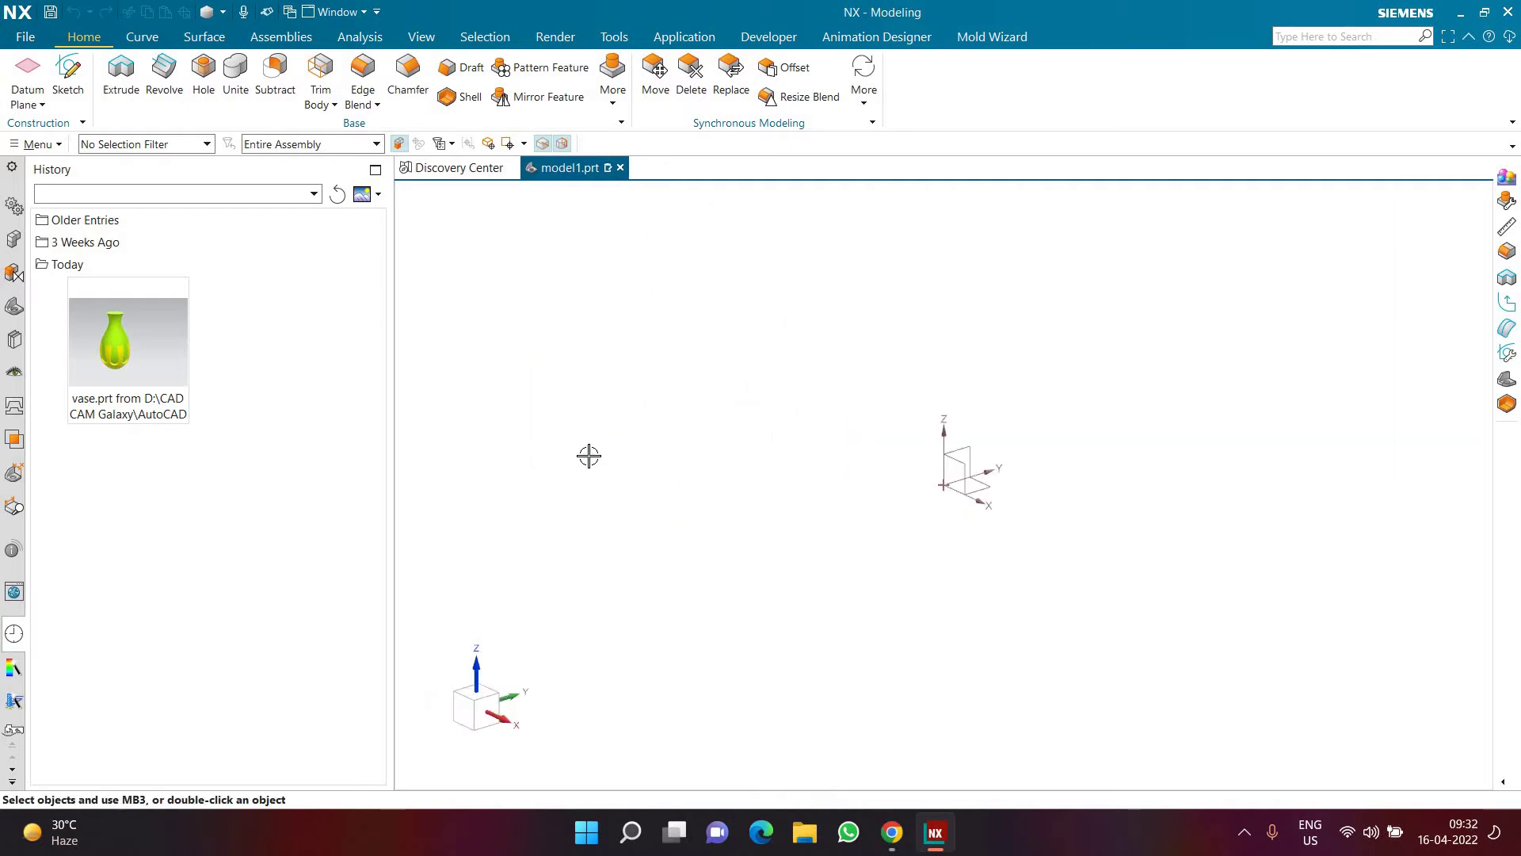
- Start a sketch on the default Front plane and draw a circle centred at the origin
click(68, 89)
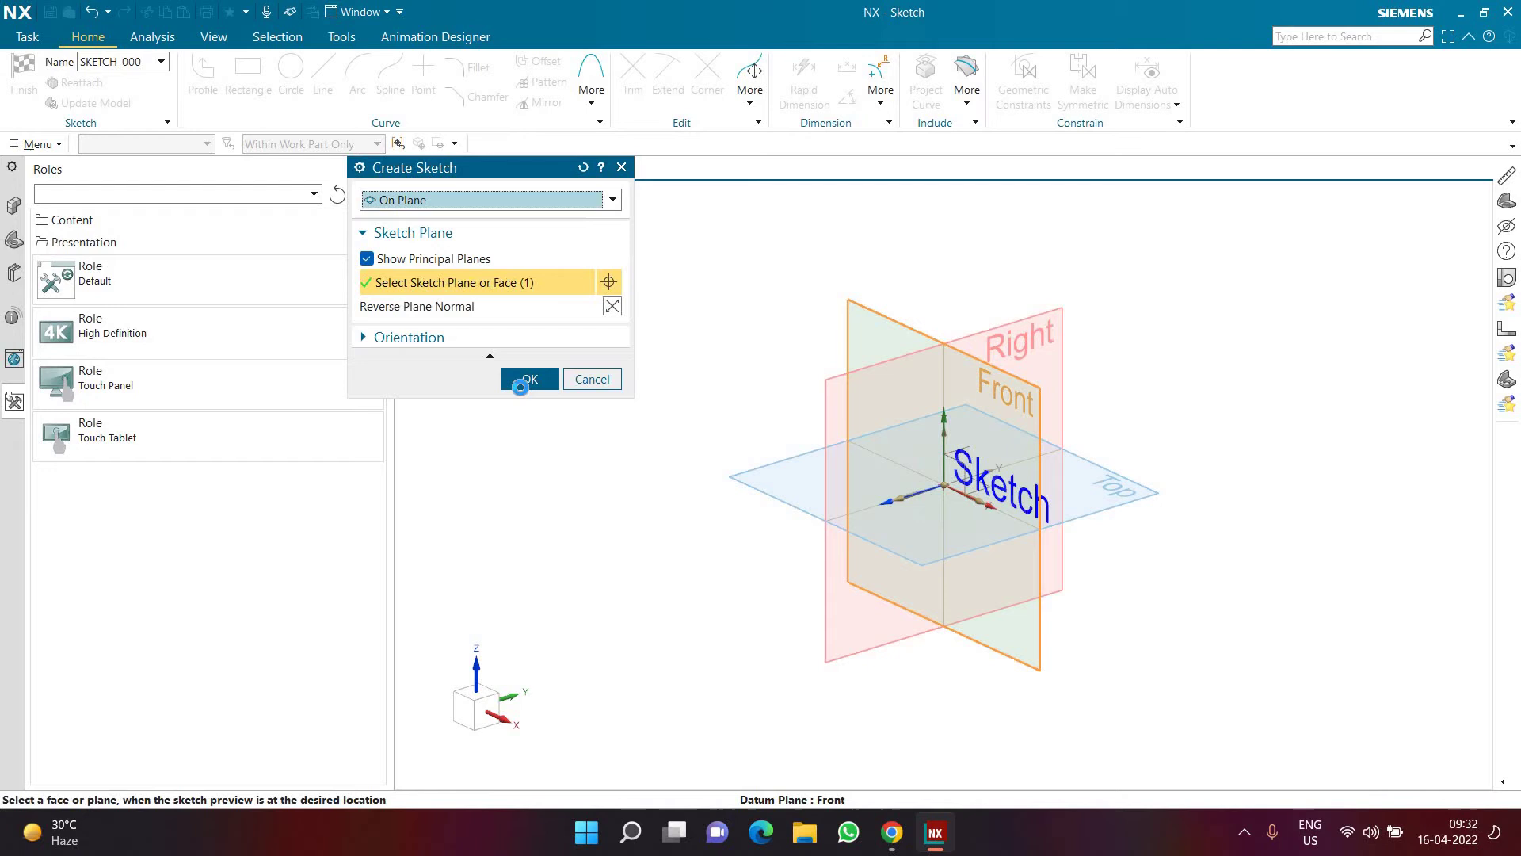
click(528, 379)
click(292, 89)
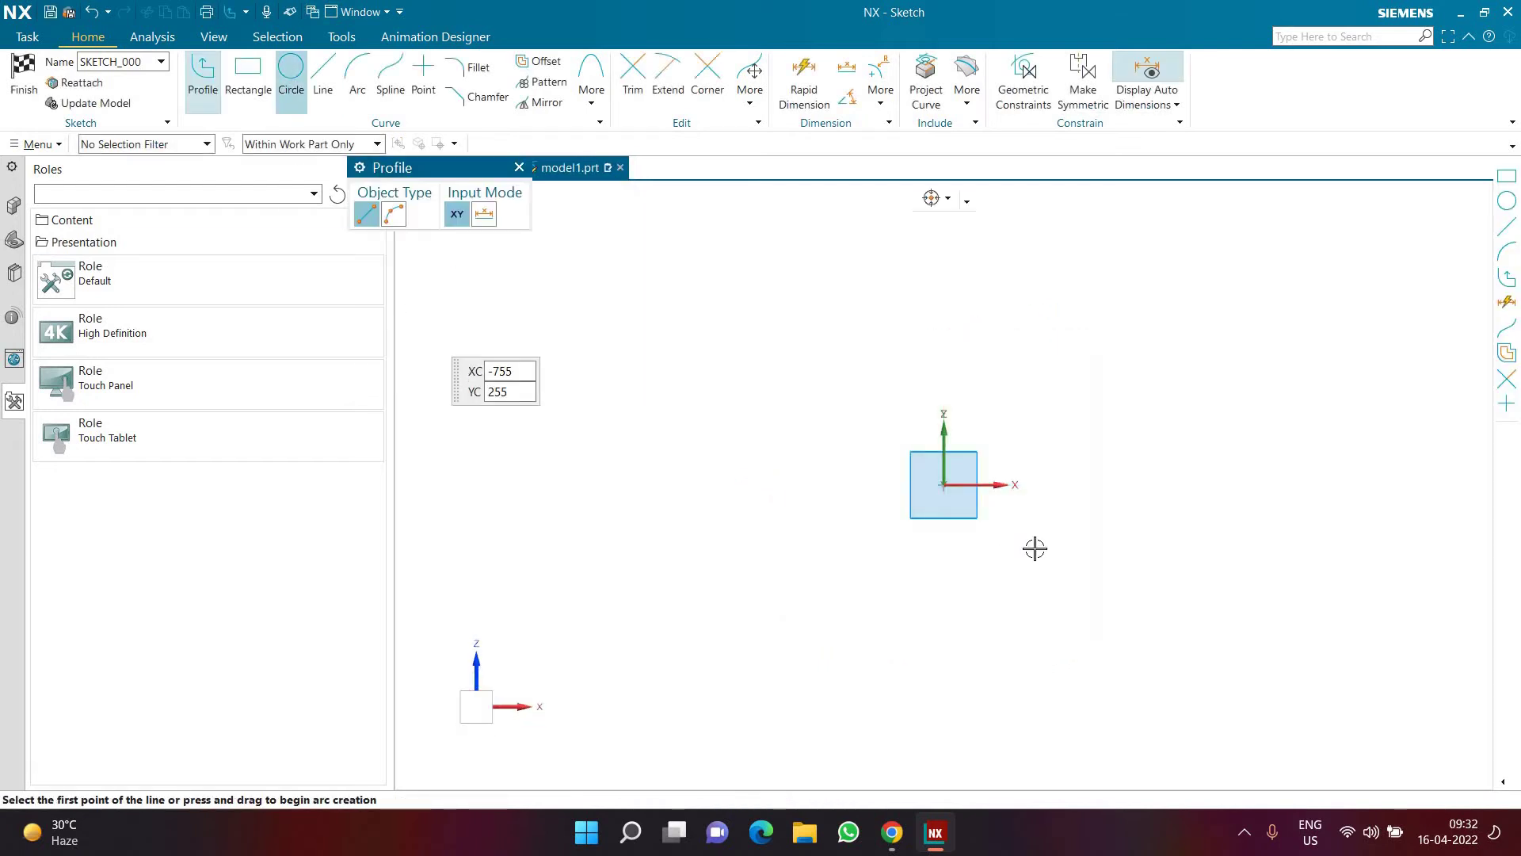
click(944, 484)
click(854, 566)
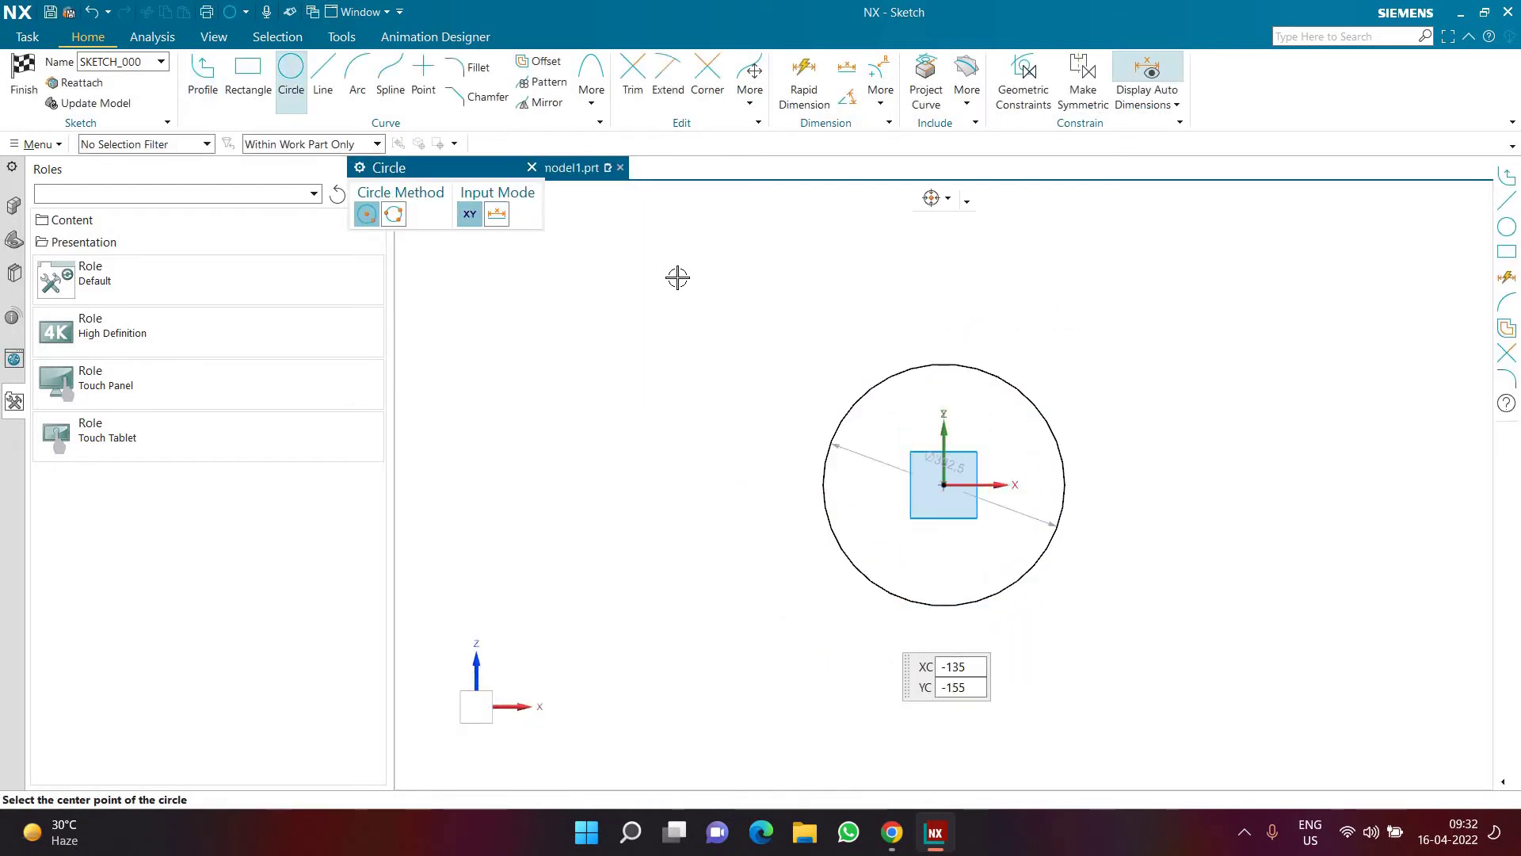
key(Escape)
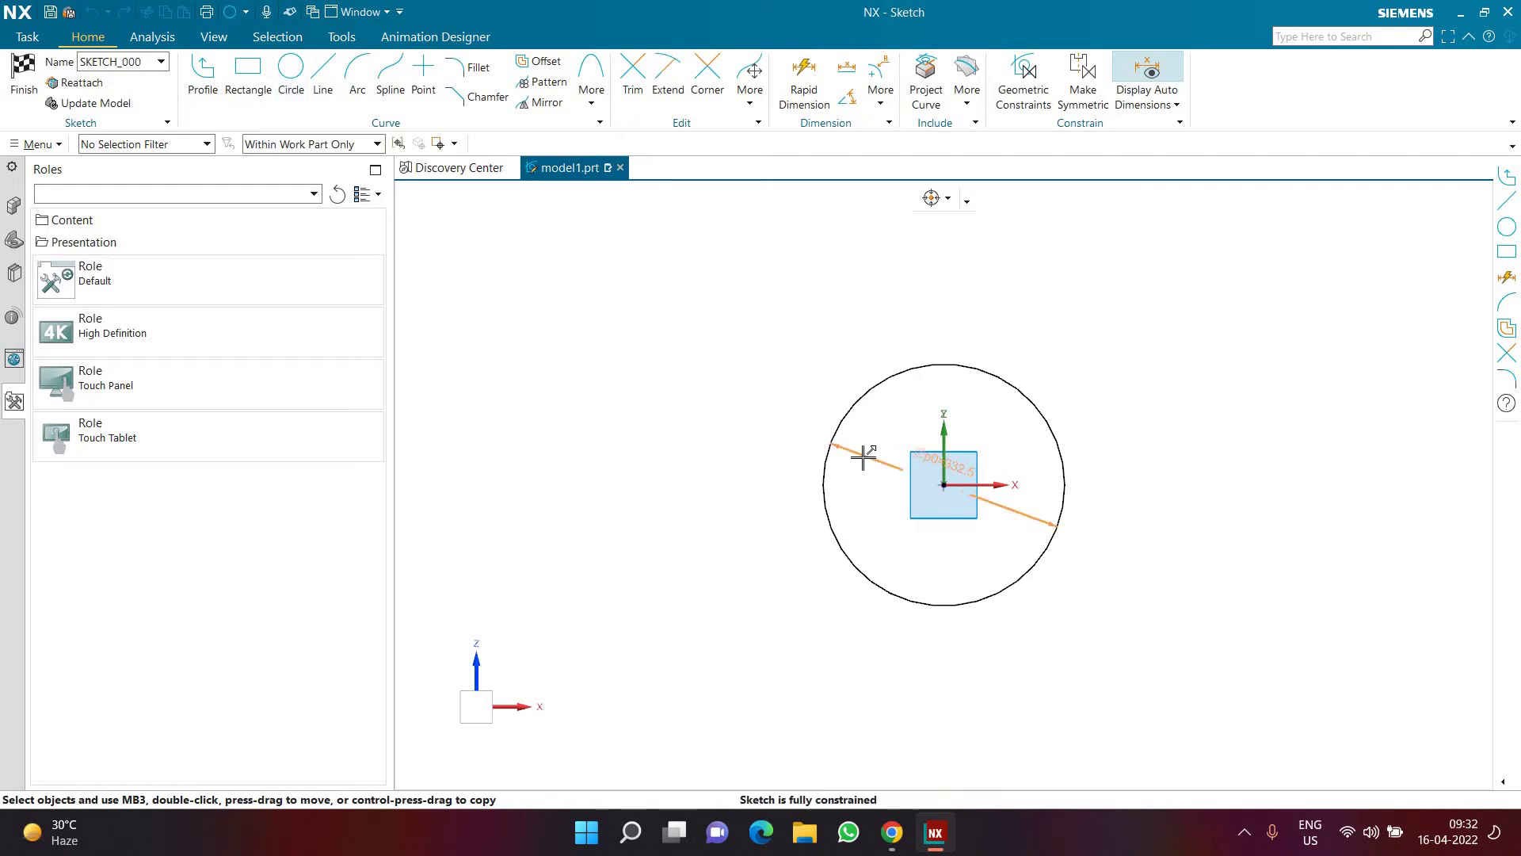
- Set the circle's diameter dimension to 100 mm
double_click(863, 457)
text(100)
key(Return)
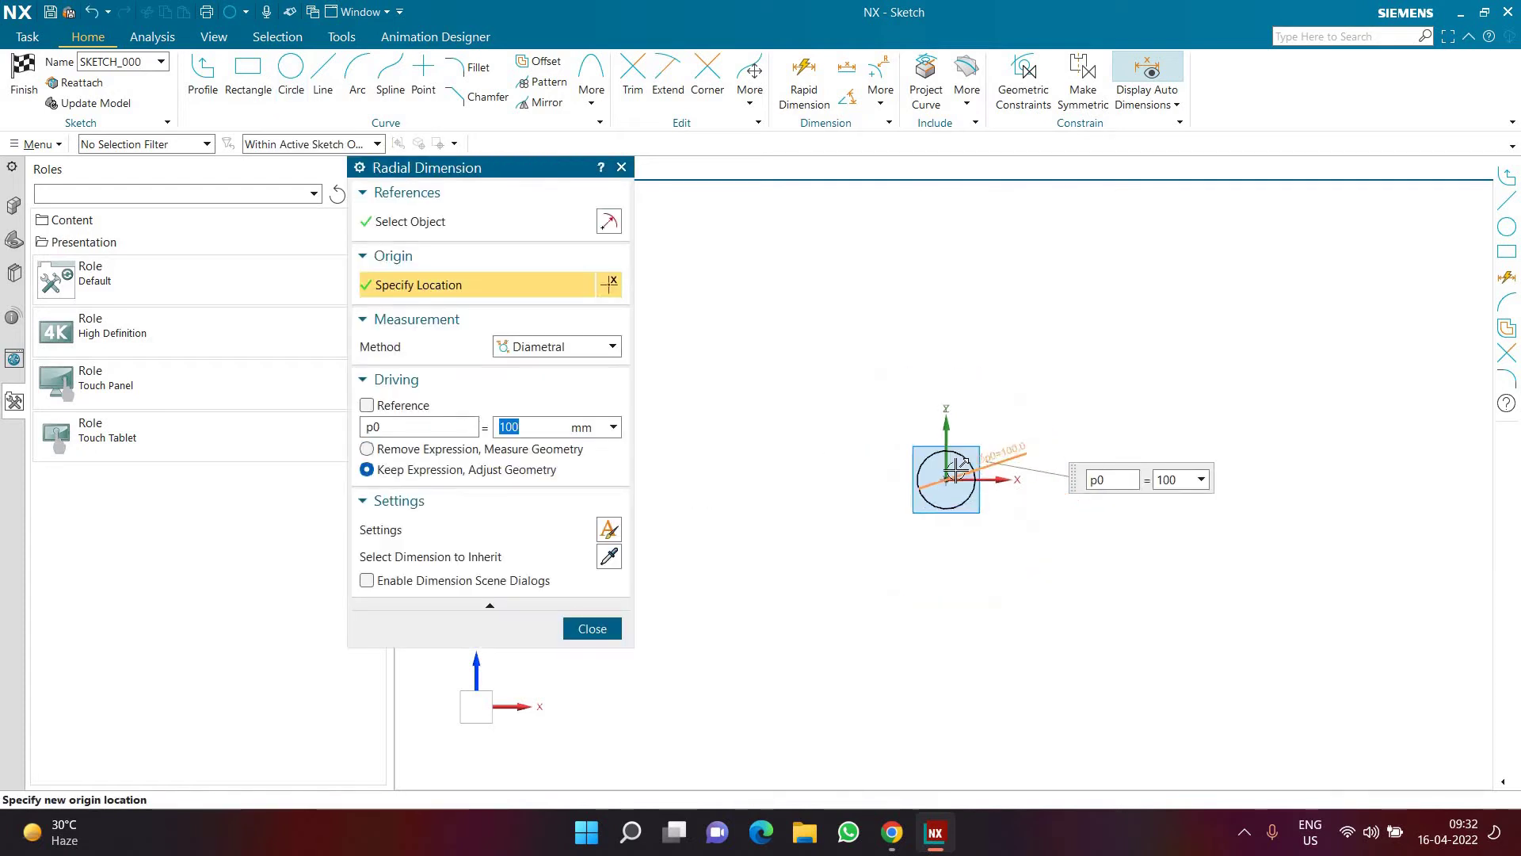
scroll(951, 452, up, 2)
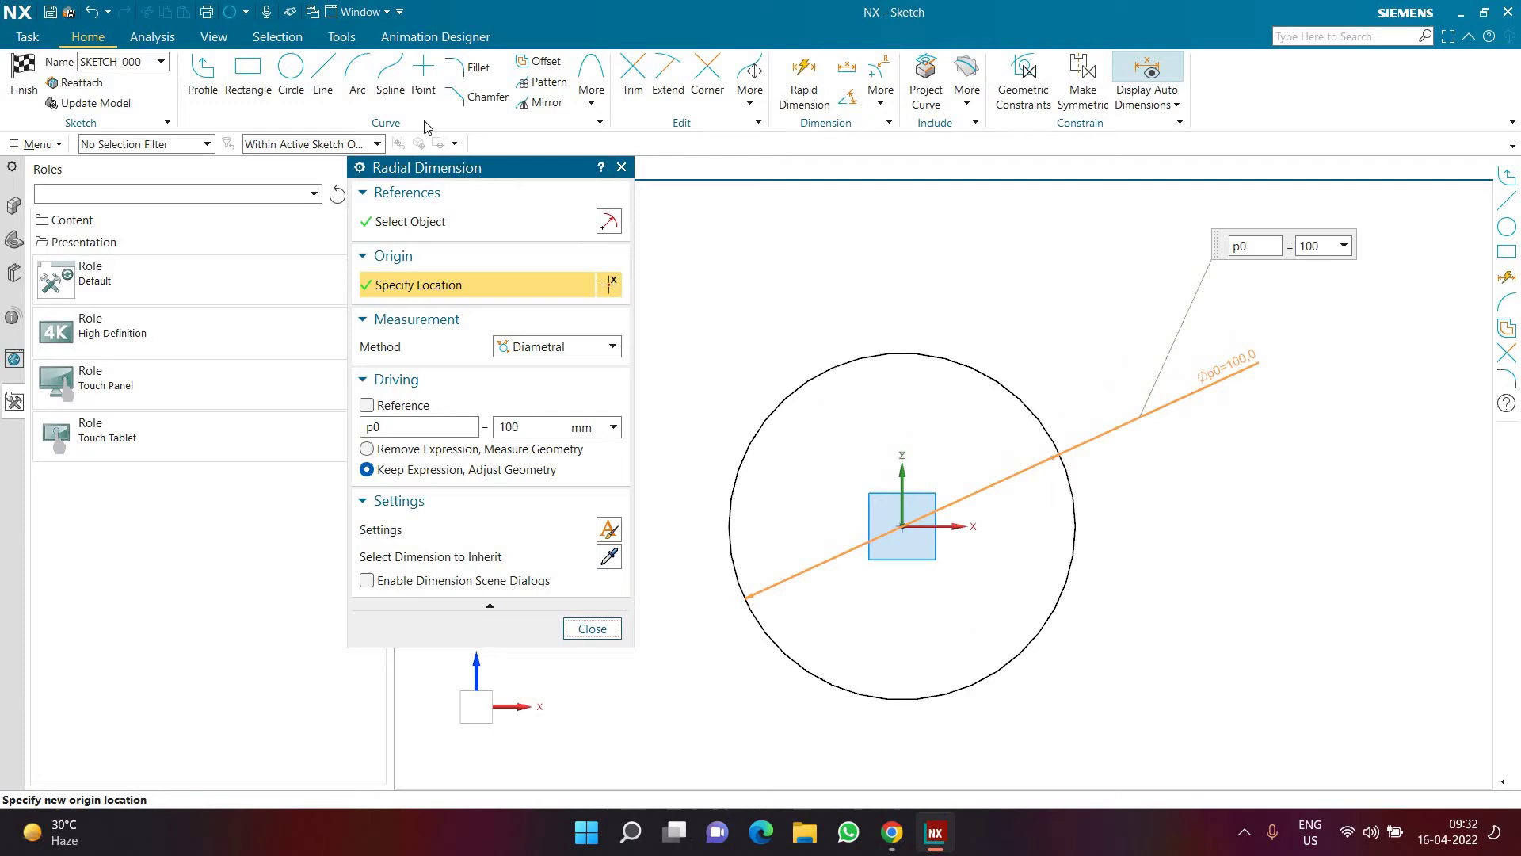
- Draw a short horizontal line above the circle
click(1236, 360)
key(l)
click(930, 238)
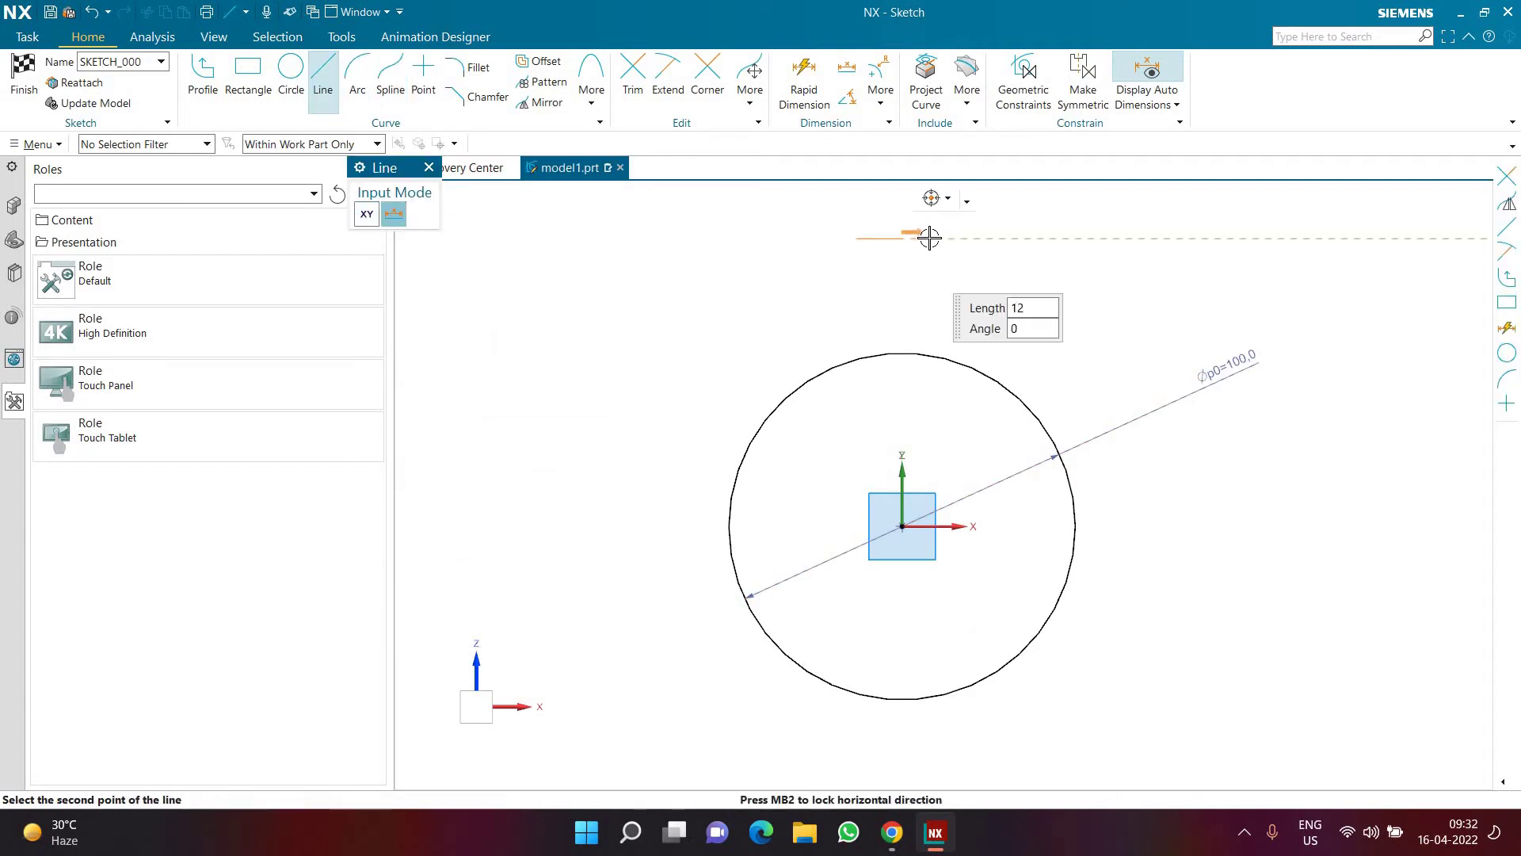
click(857, 238)
key(Escape)
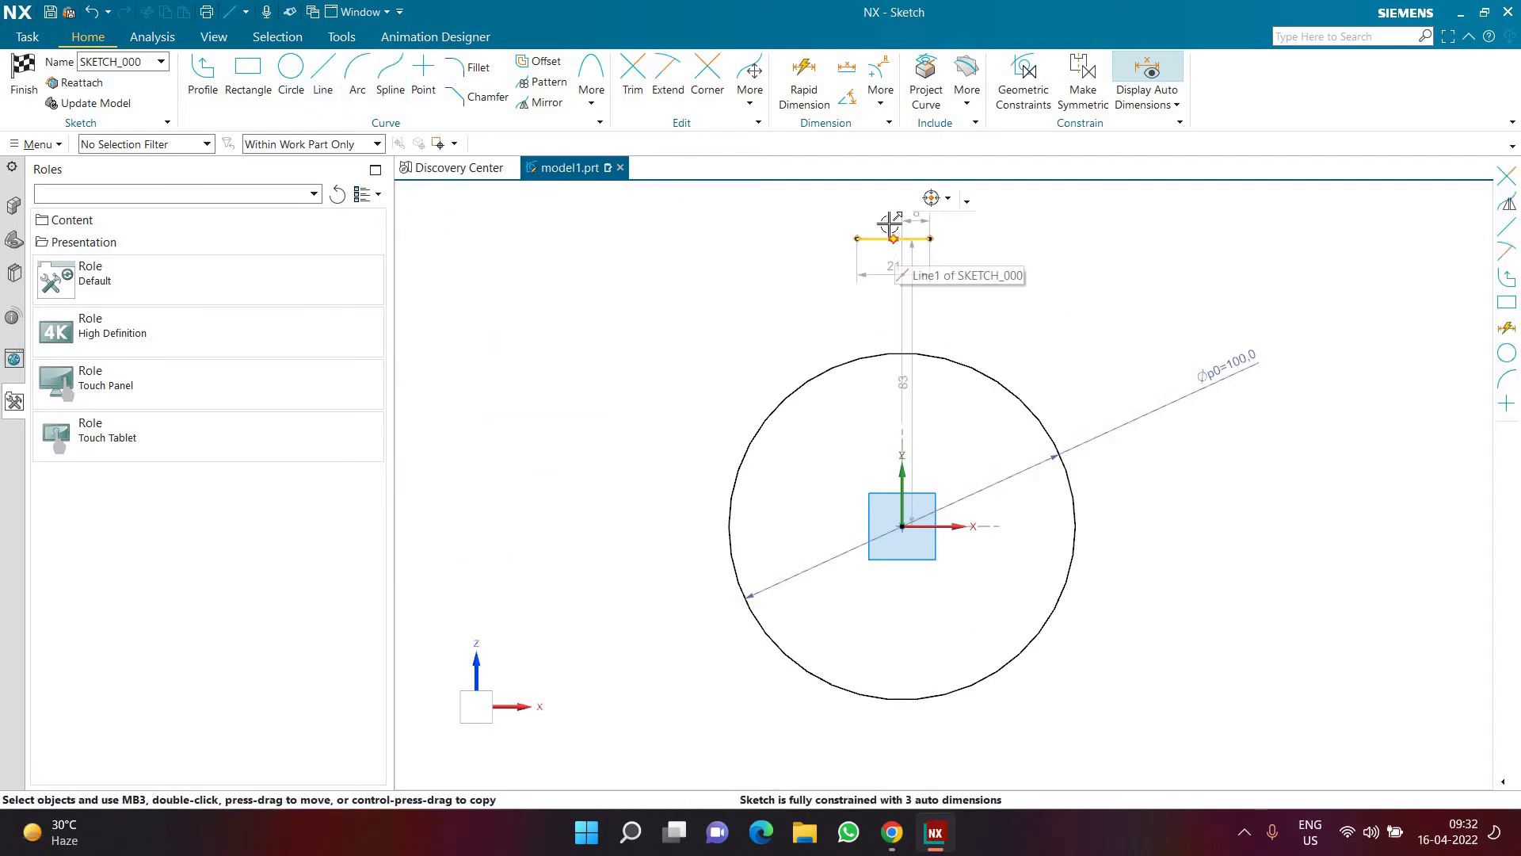
- Constrain the line's midpoint vertically aligned with the circle centre
click(893, 239)
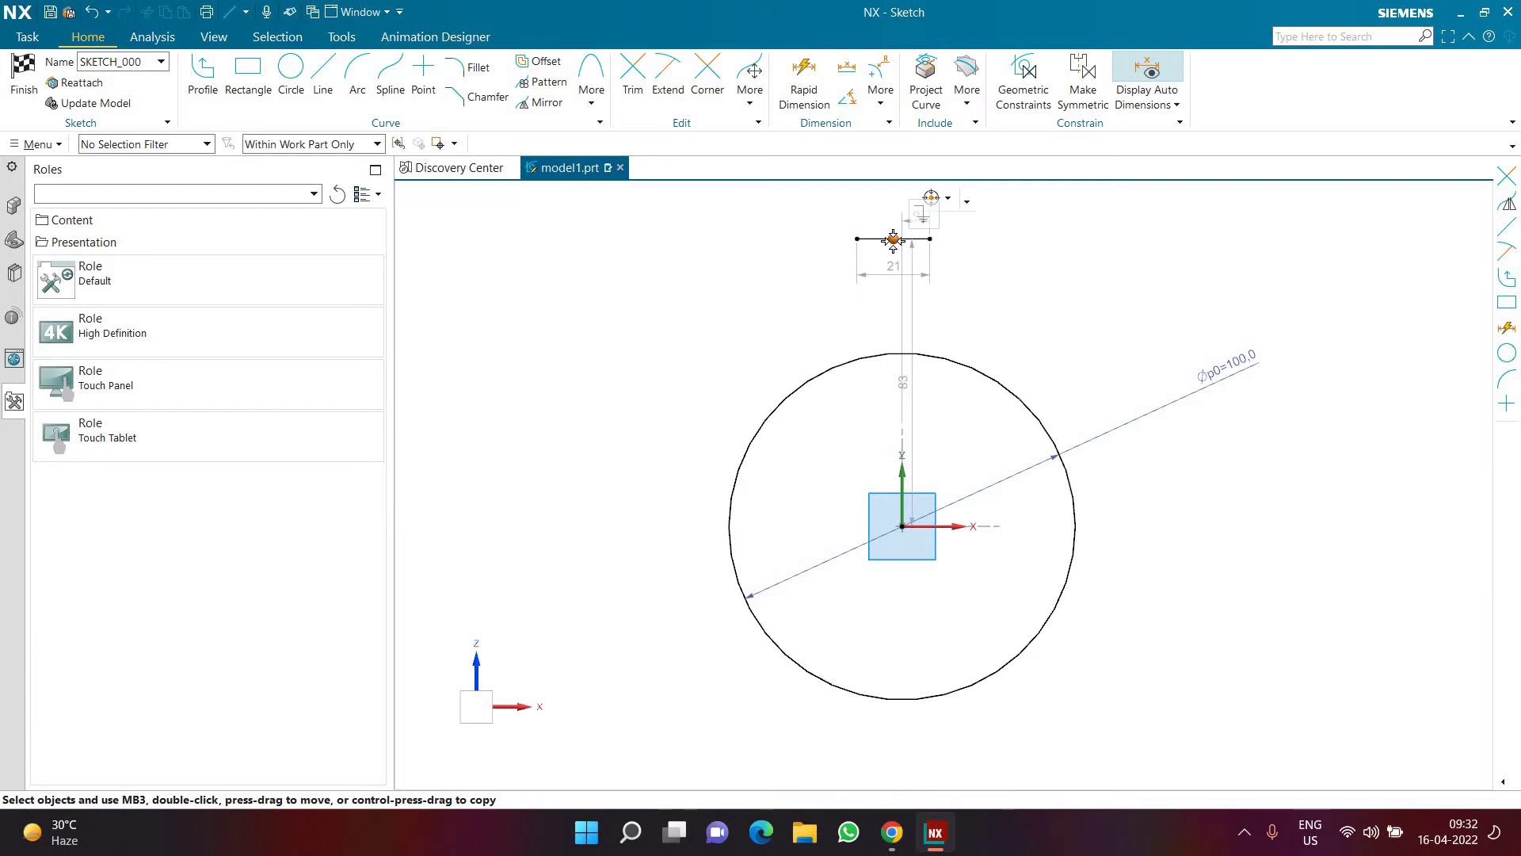
click(904, 526)
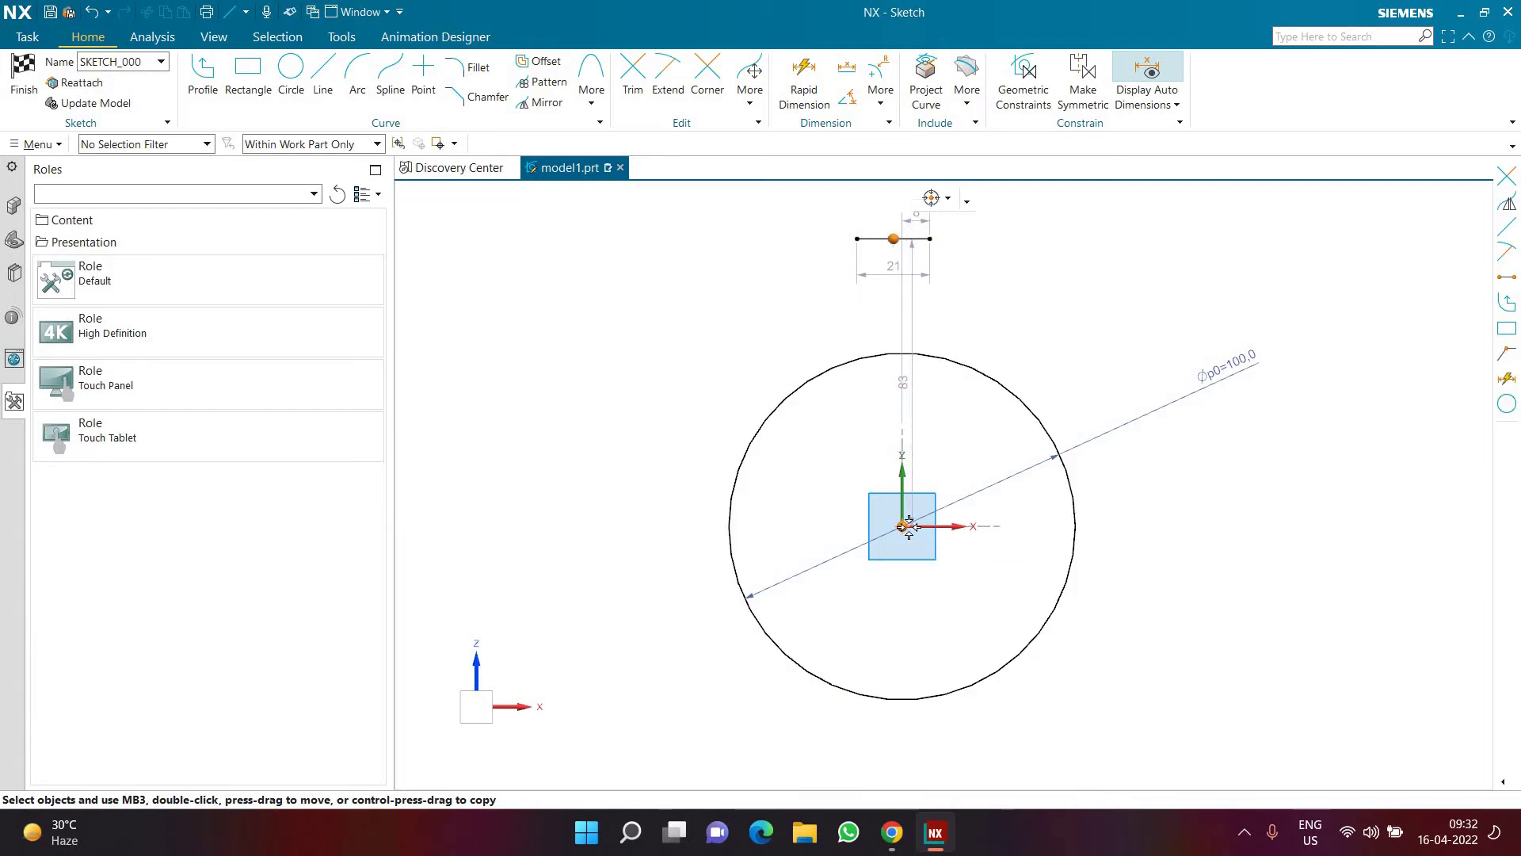
click(984, 503)
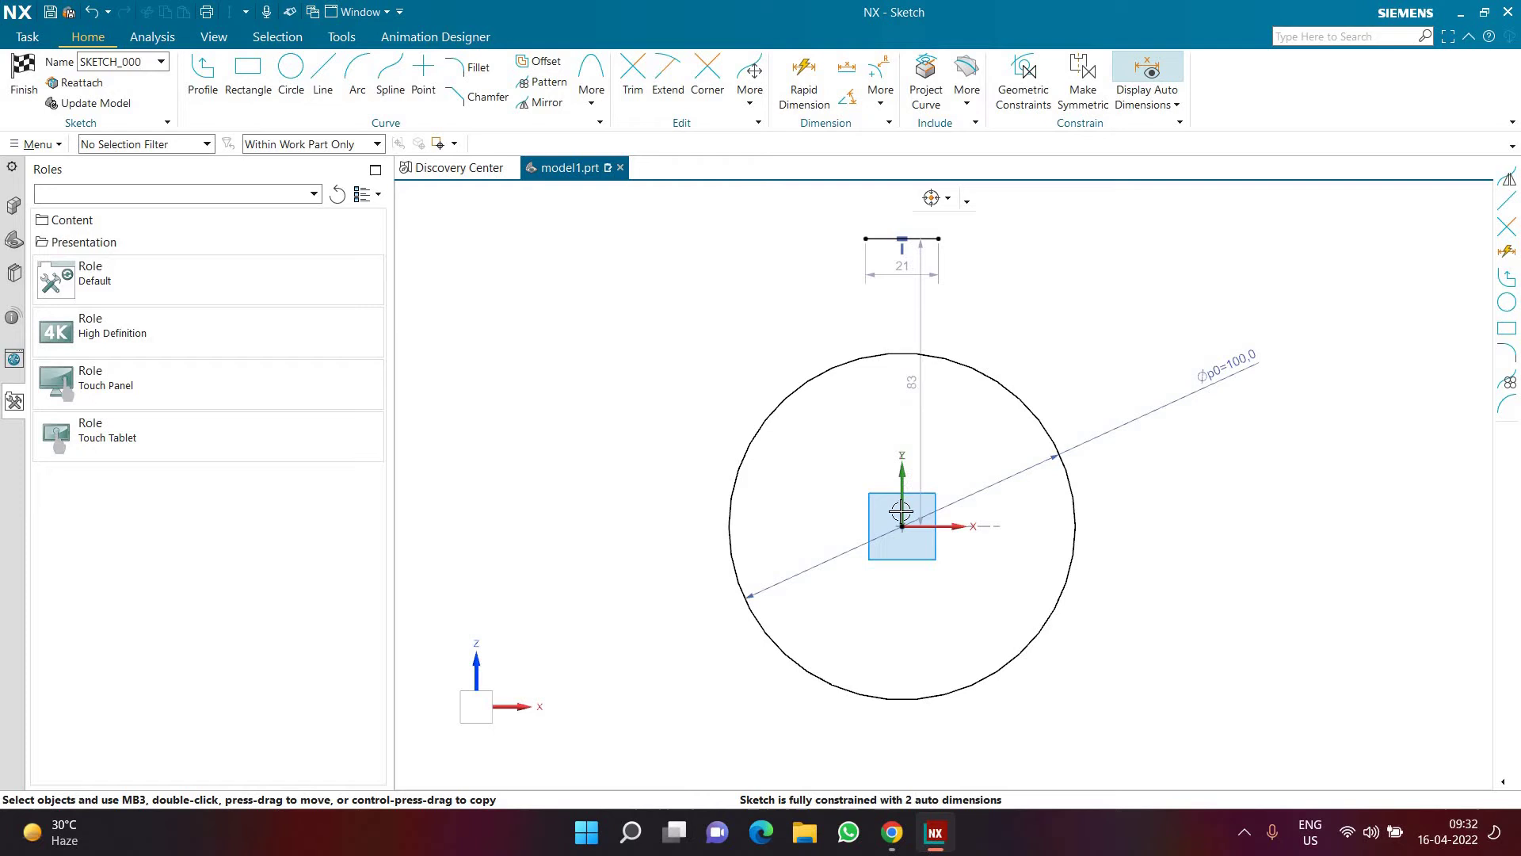
scroll(883, 274, up, 1)
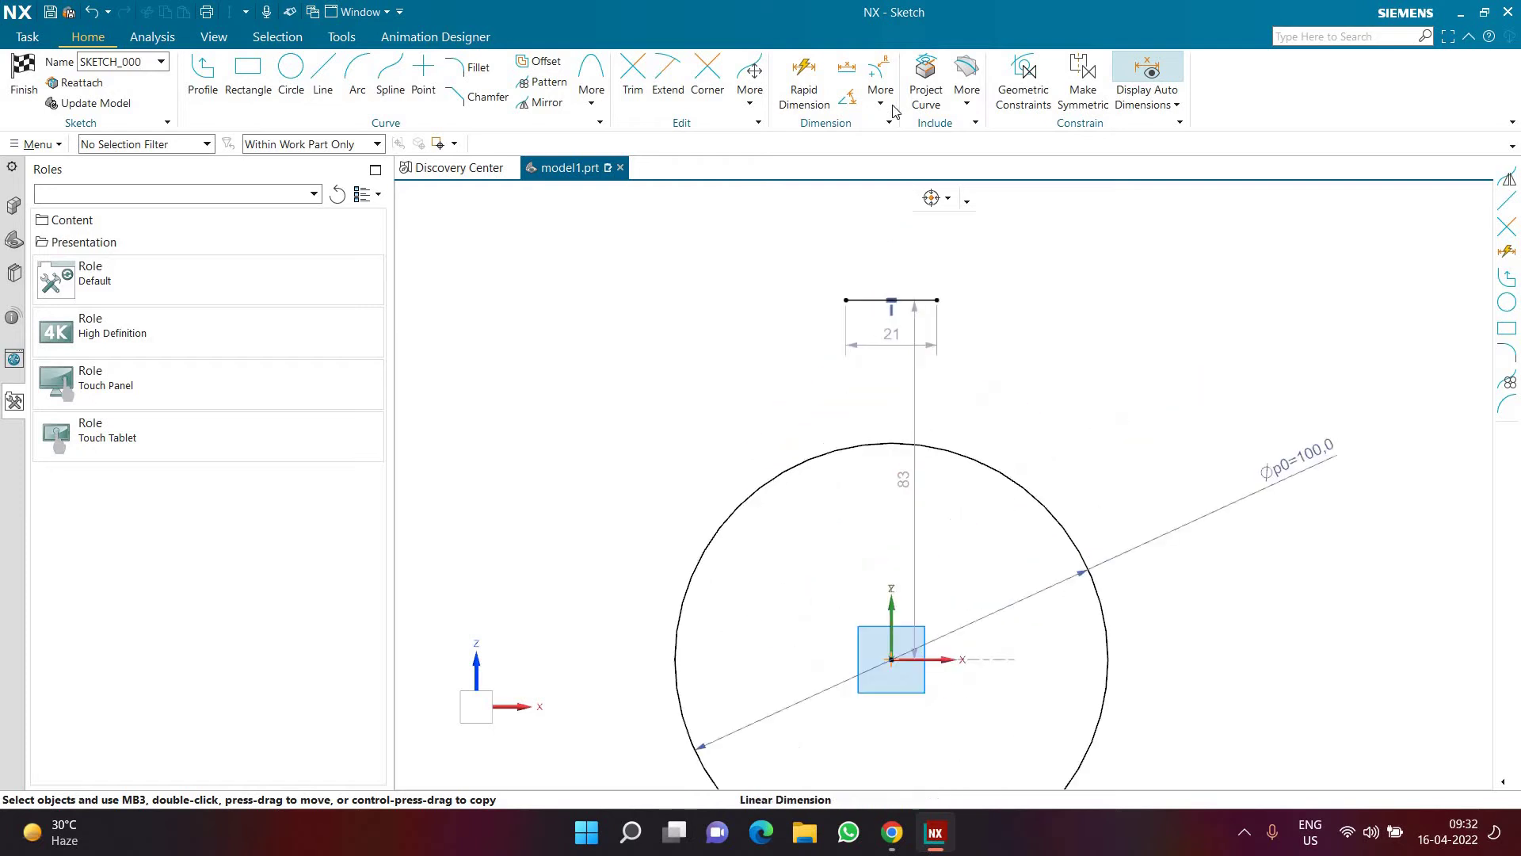
- Dimension the line 85 mm above the origin and place its length dimension
key(d)
click(872, 299)
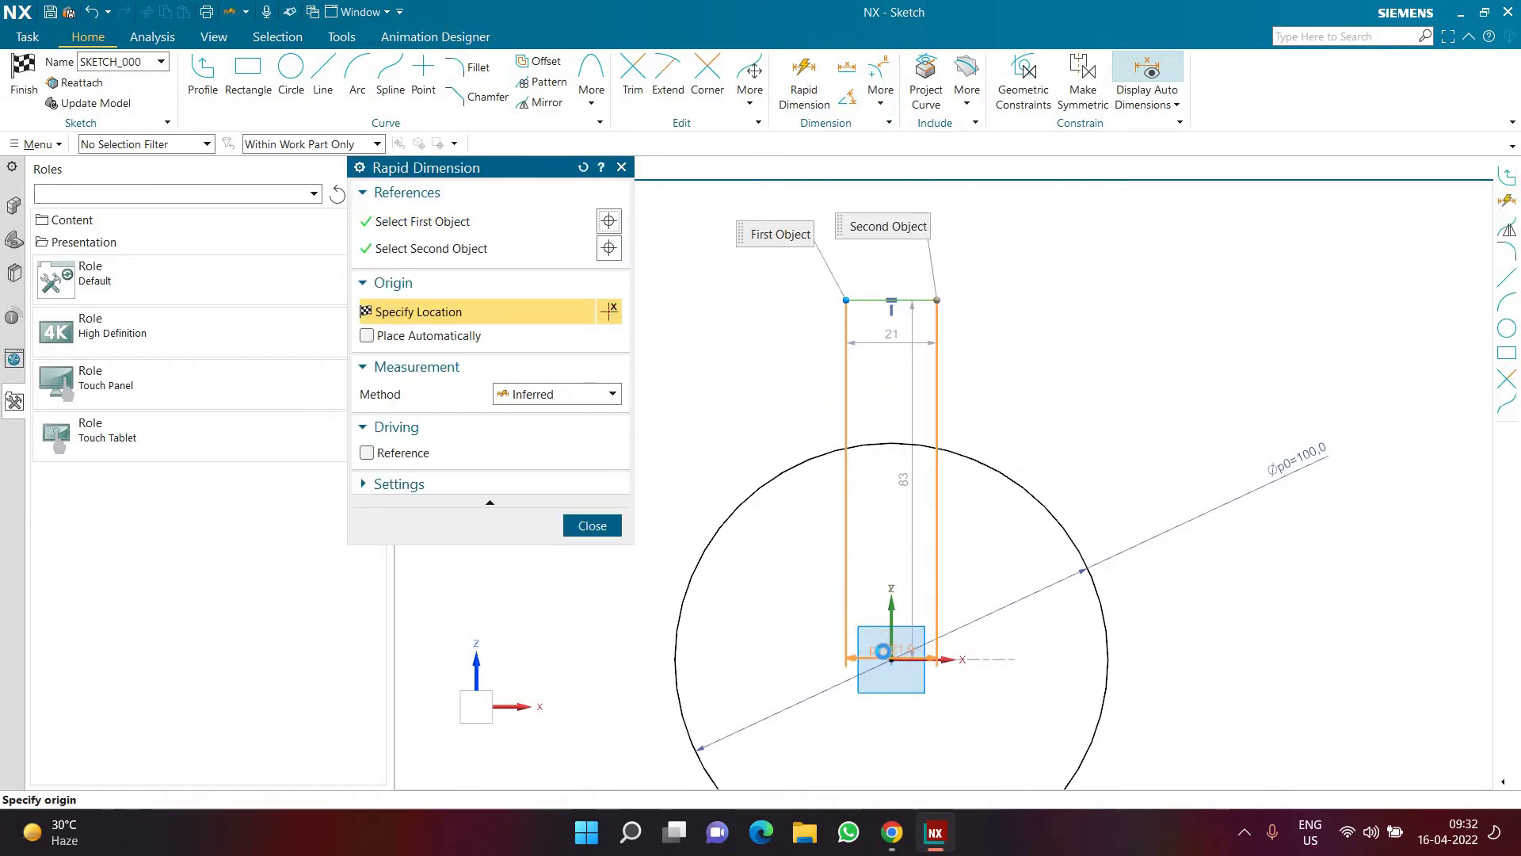
click(881, 652)
click(768, 555)
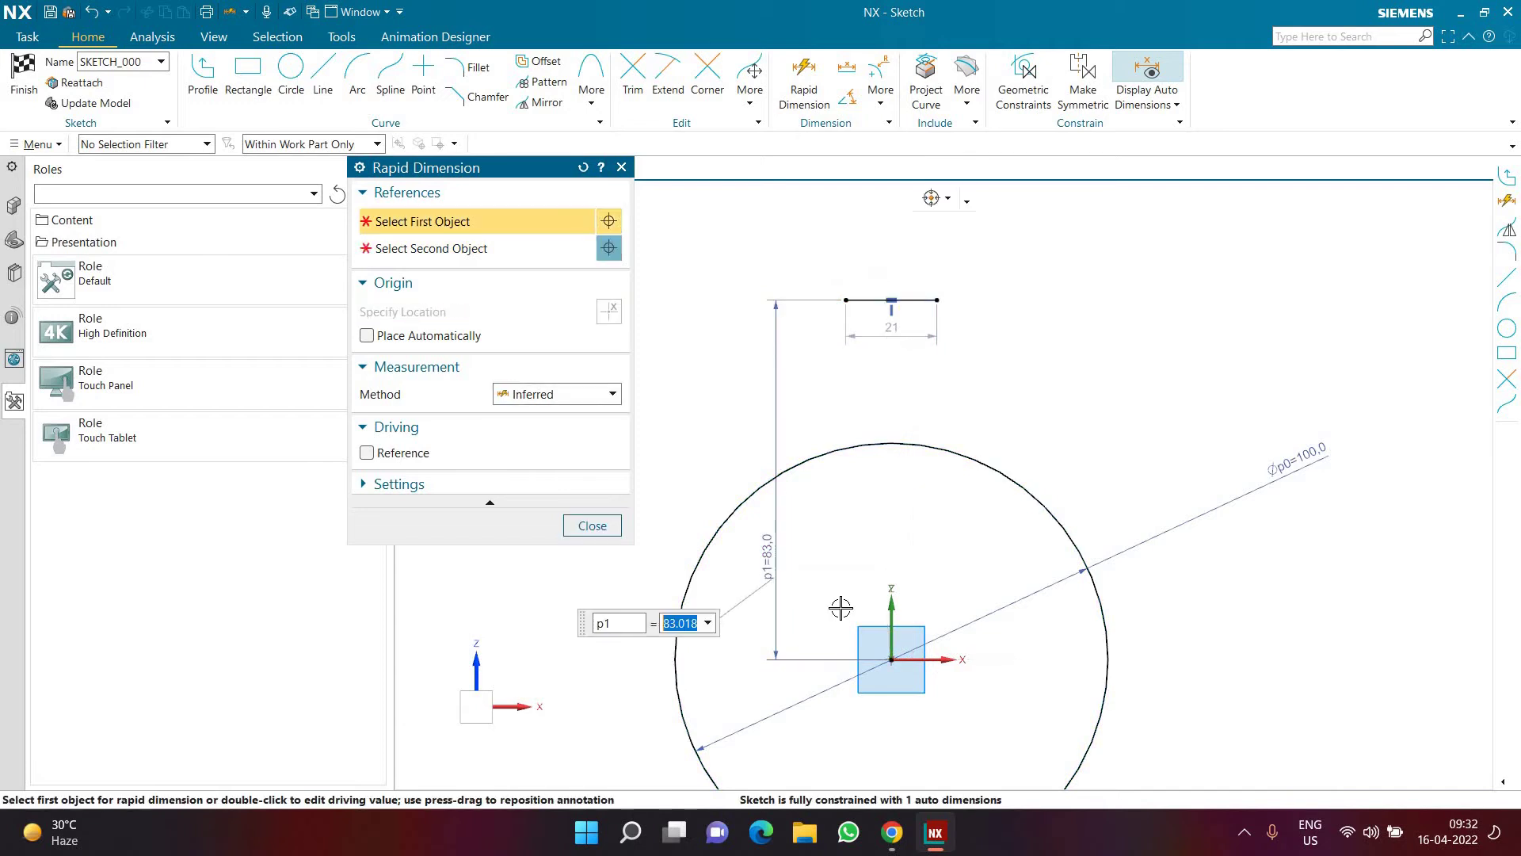
text(85)
key(Return)
click(878, 286)
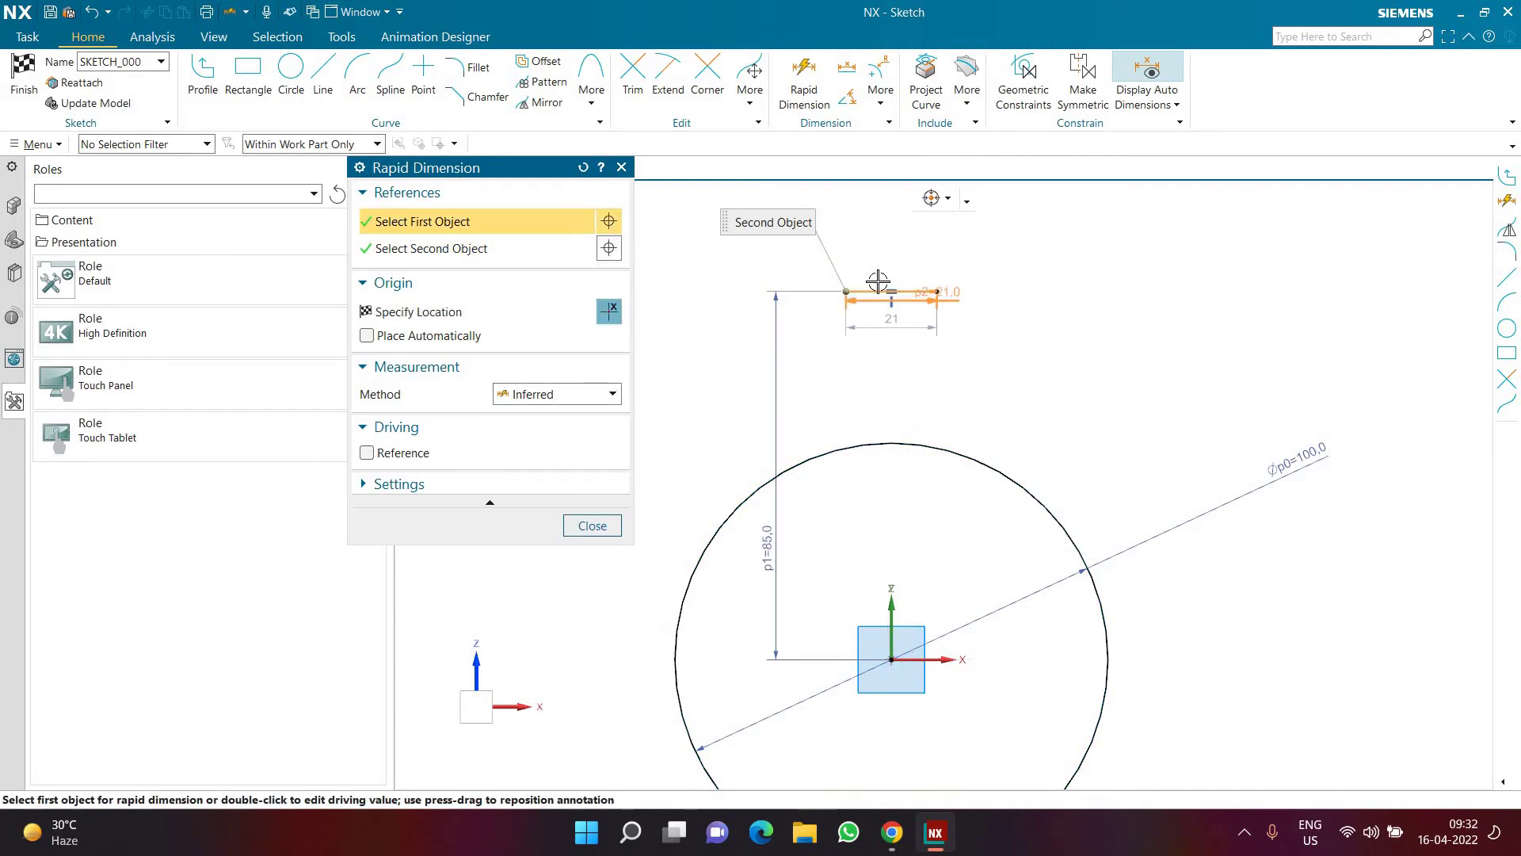
click(878, 279)
- Set the top line length to 15 mm and draw a flank arc from its right end to the circle
text(15)
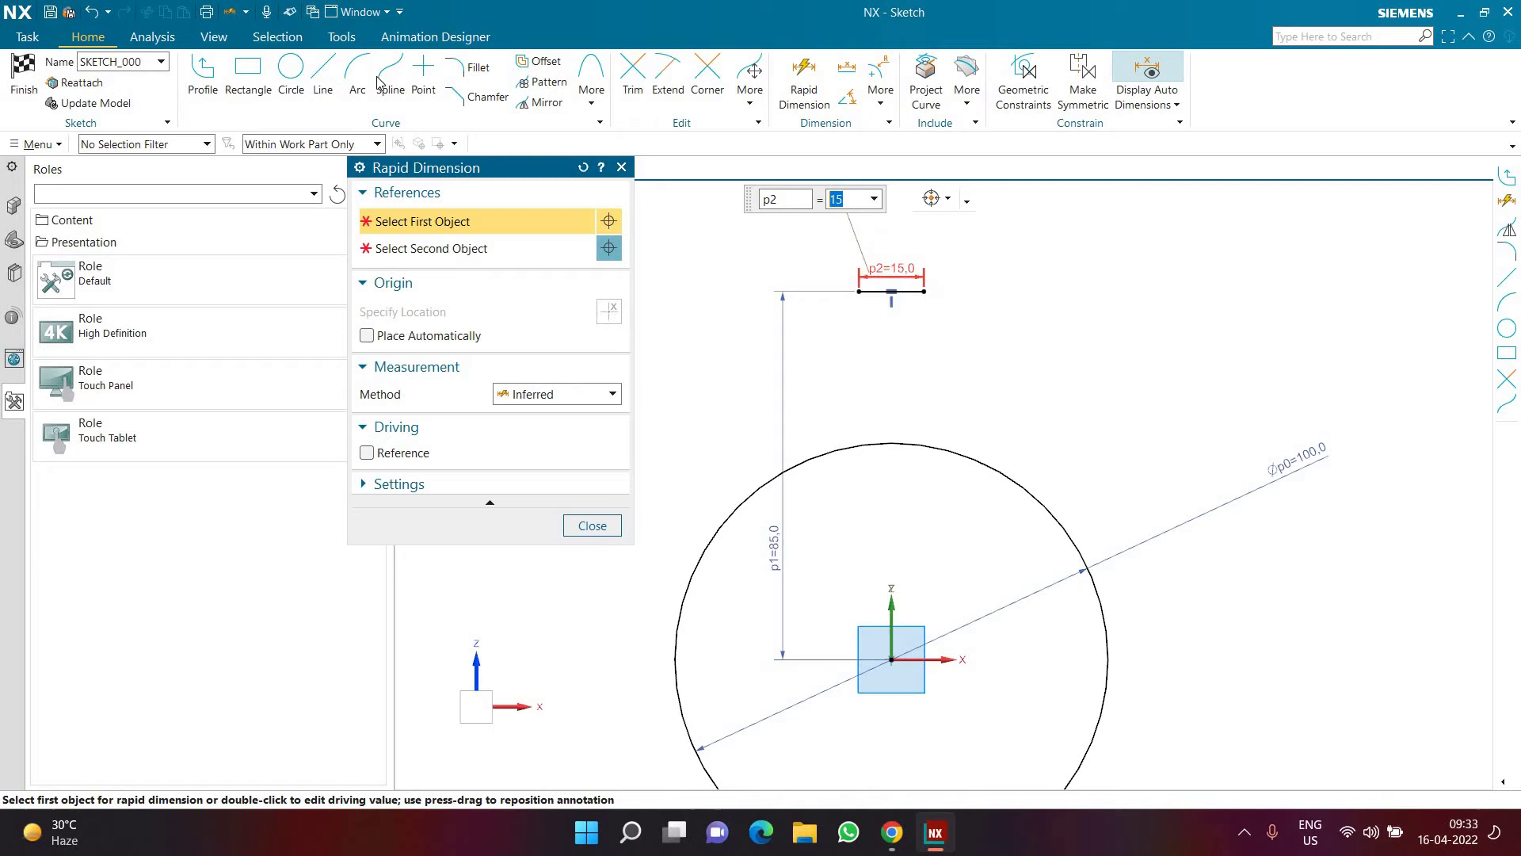
click(359, 77)
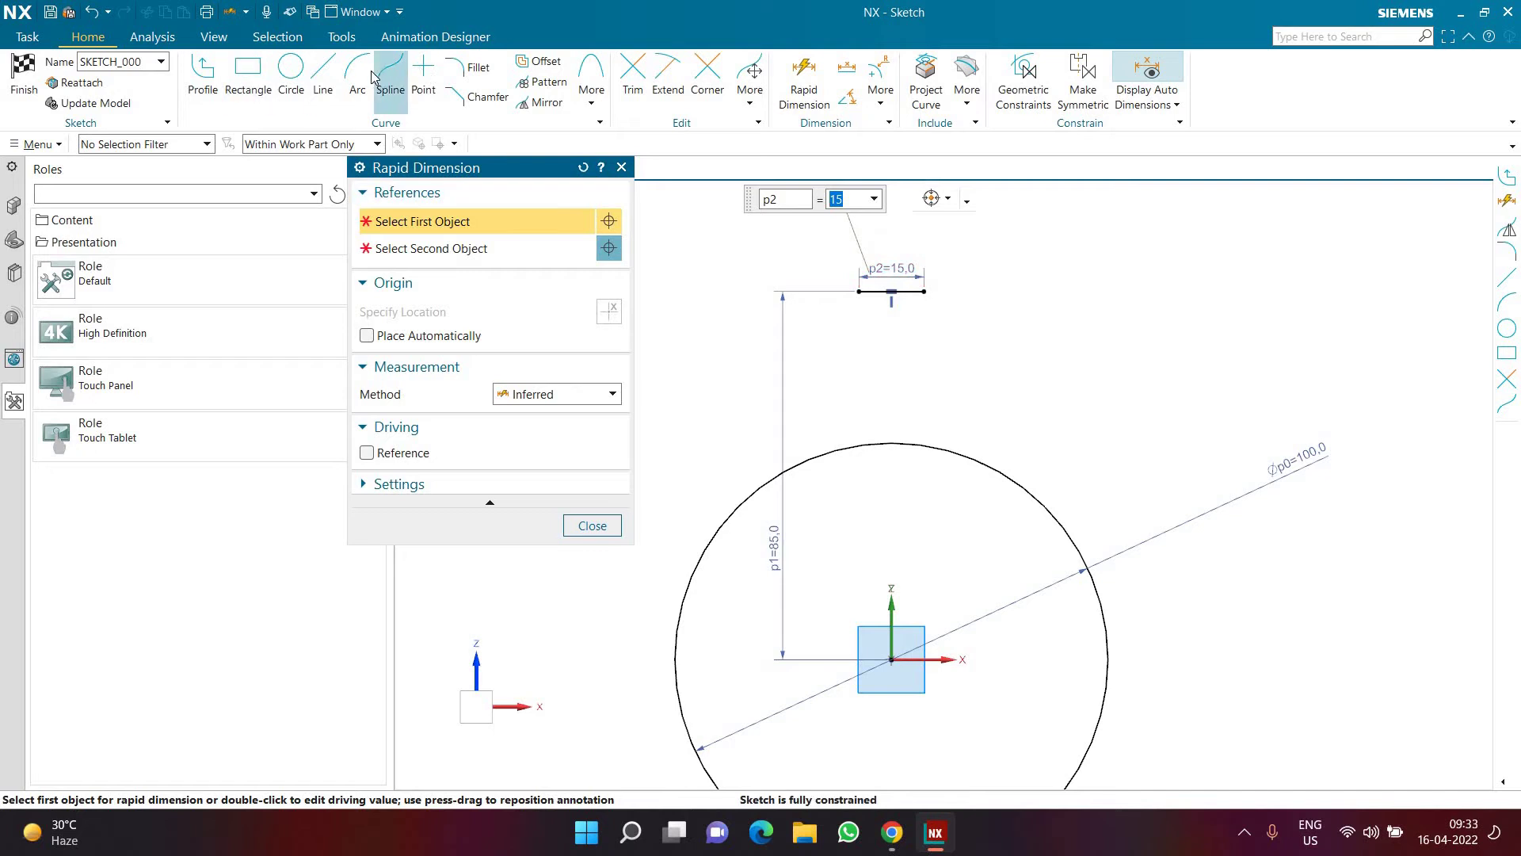
click(935, 333)
click(963, 457)
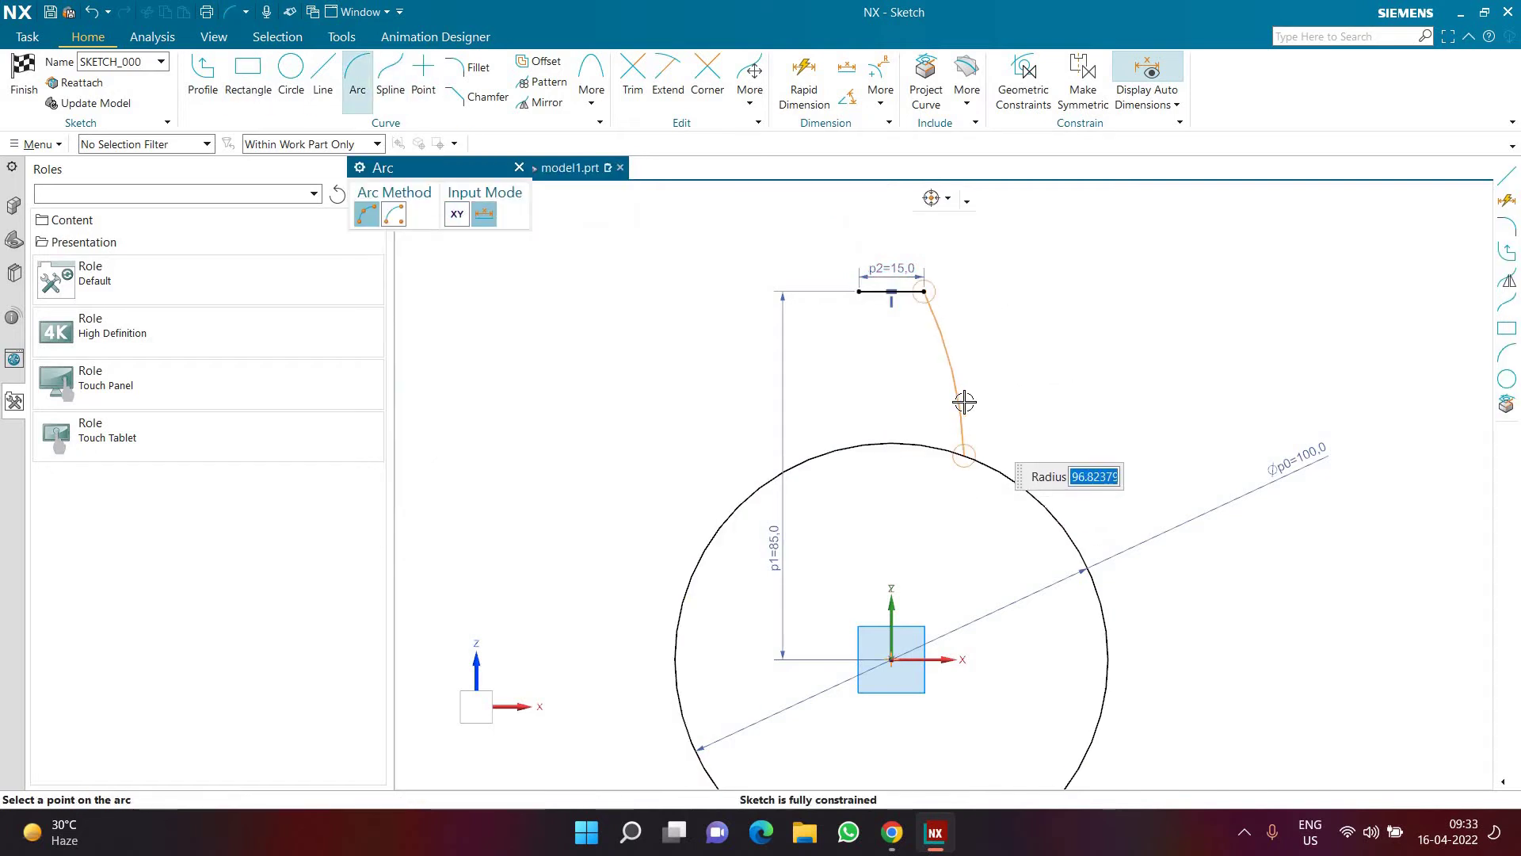
click(961, 380)
key(Escape)
- Give the flank arc a 65 mm radius dimension and begin mirroring the line and arc
click(816, 92)
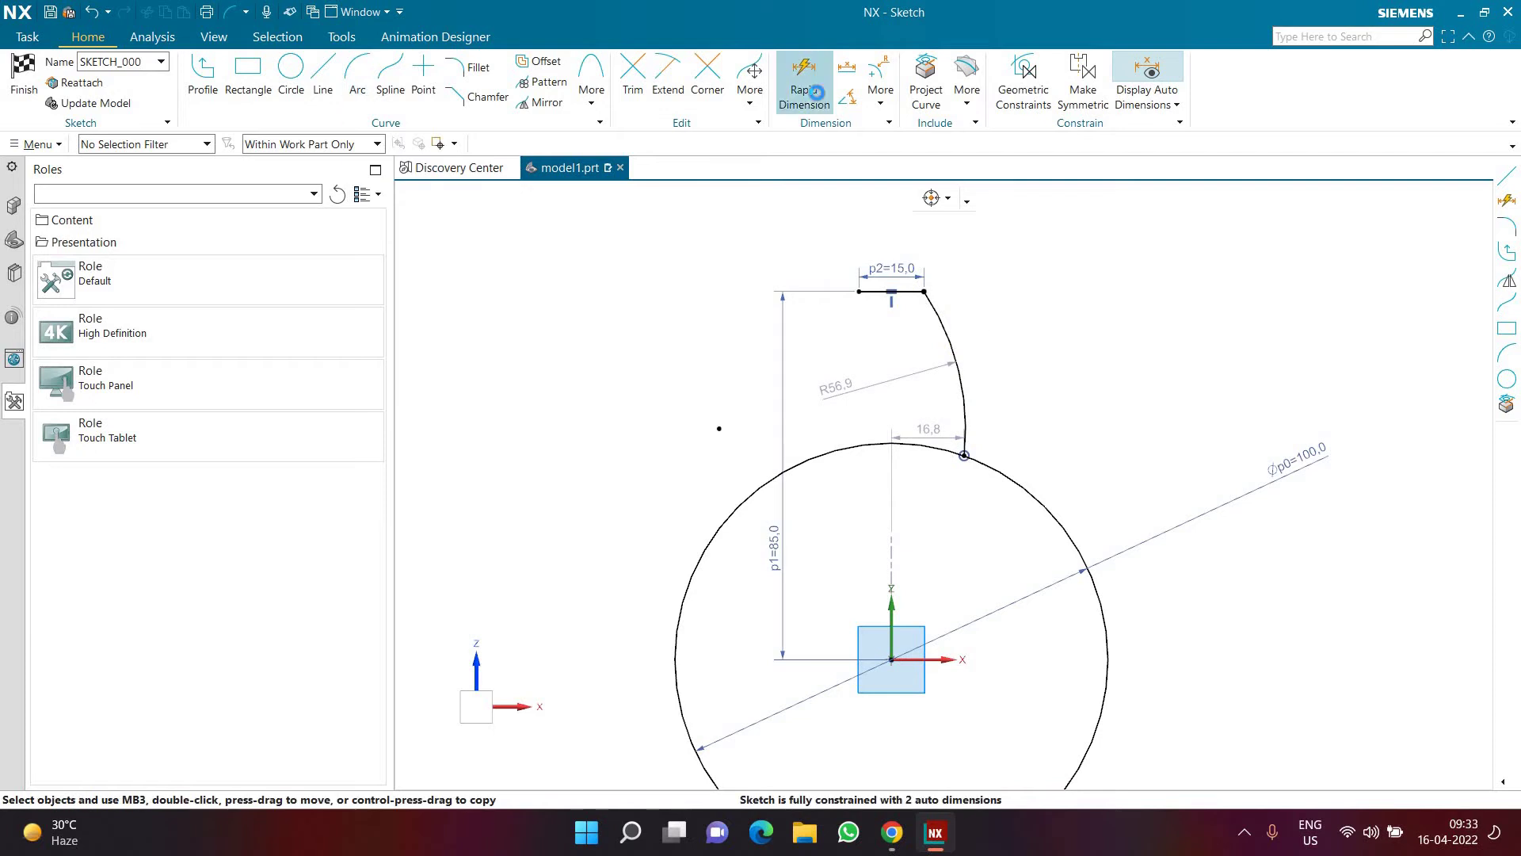
click(943, 321)
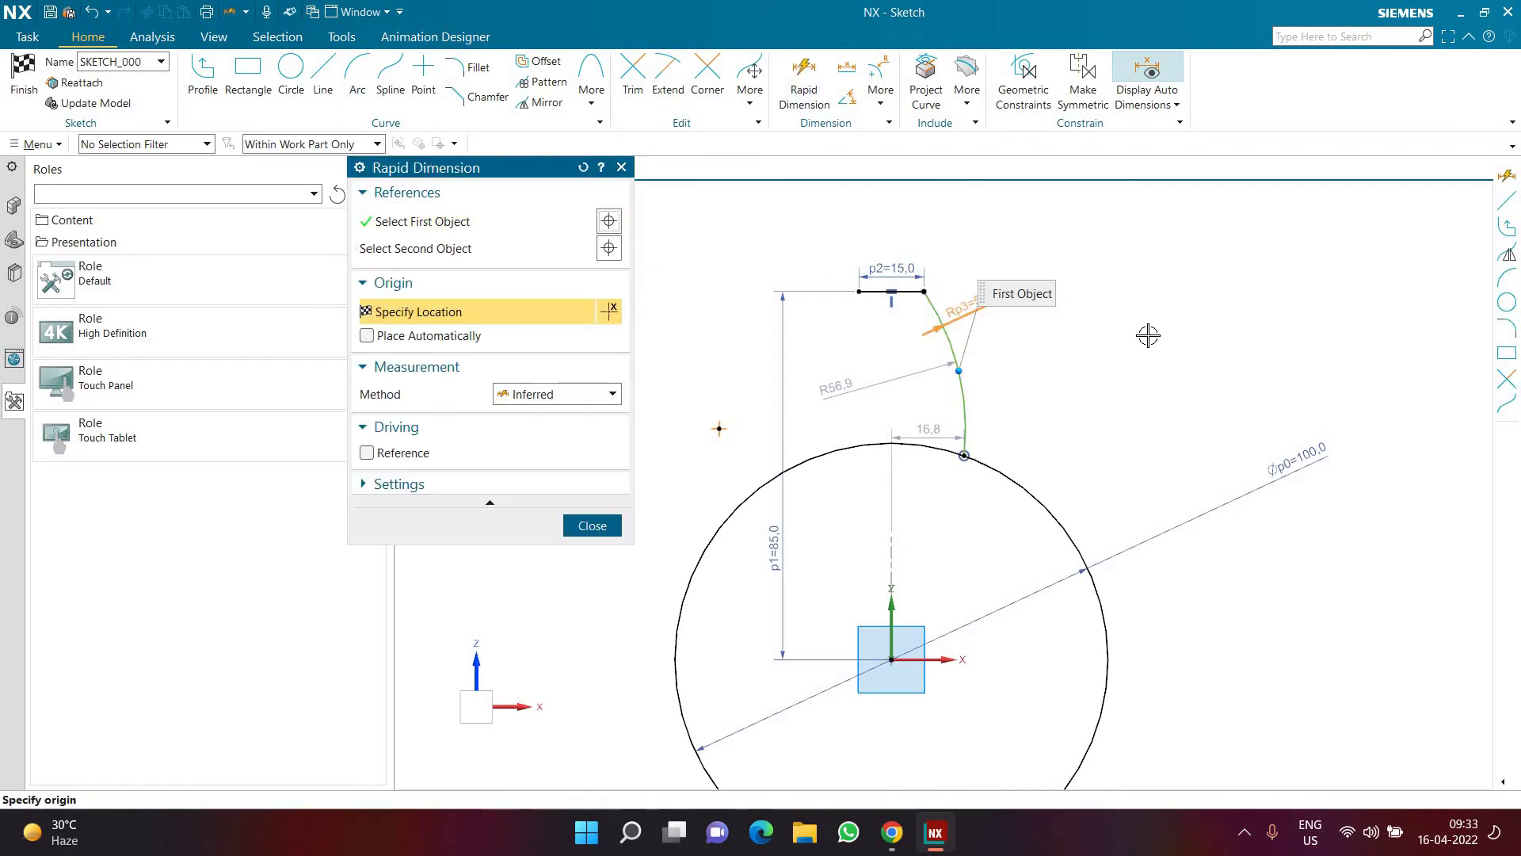
click(1148, 335)
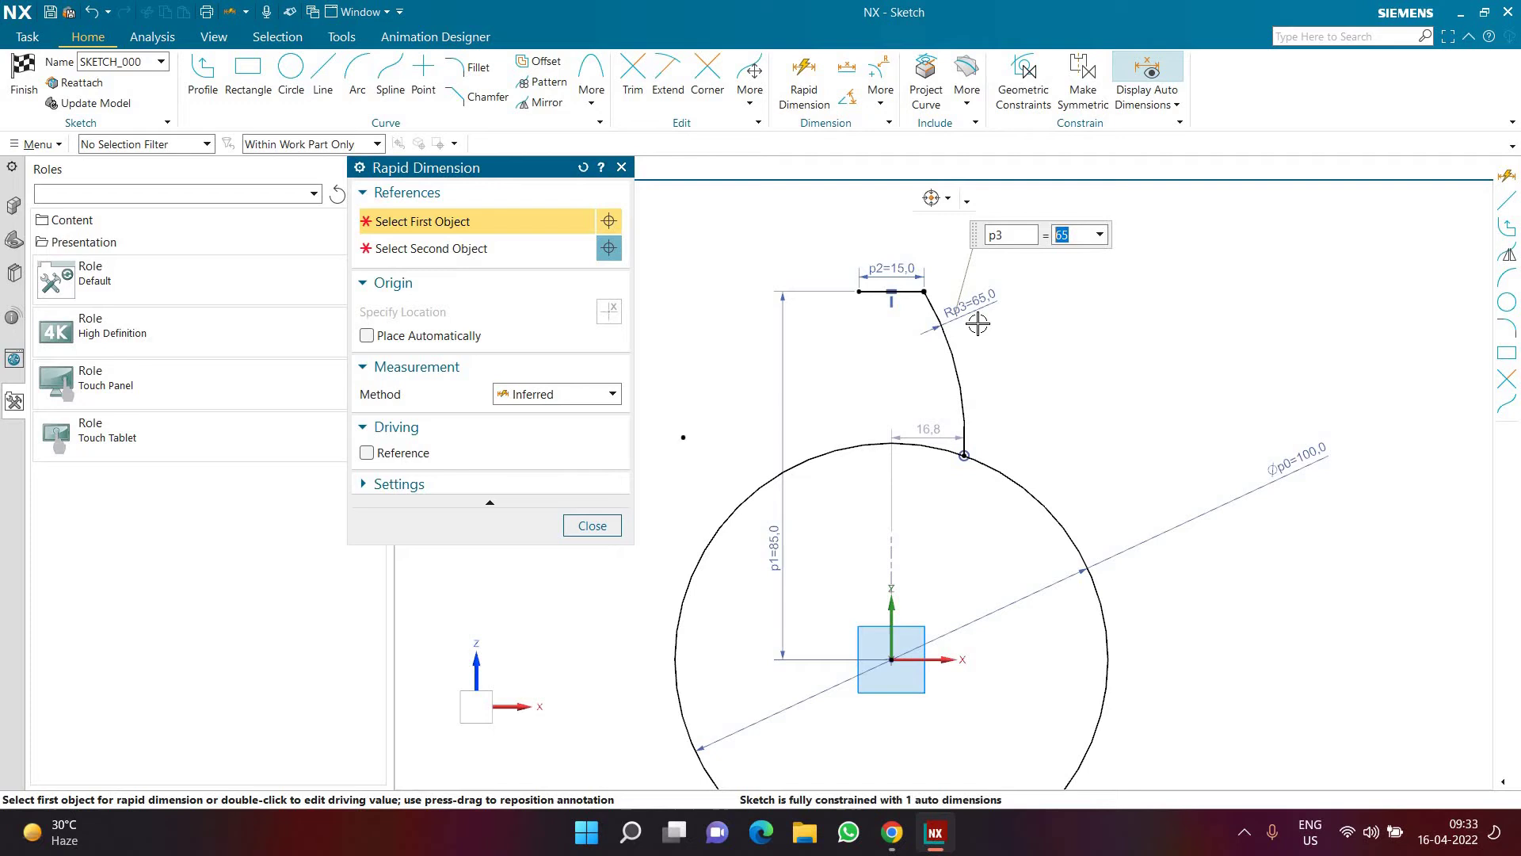
click(592, 525)
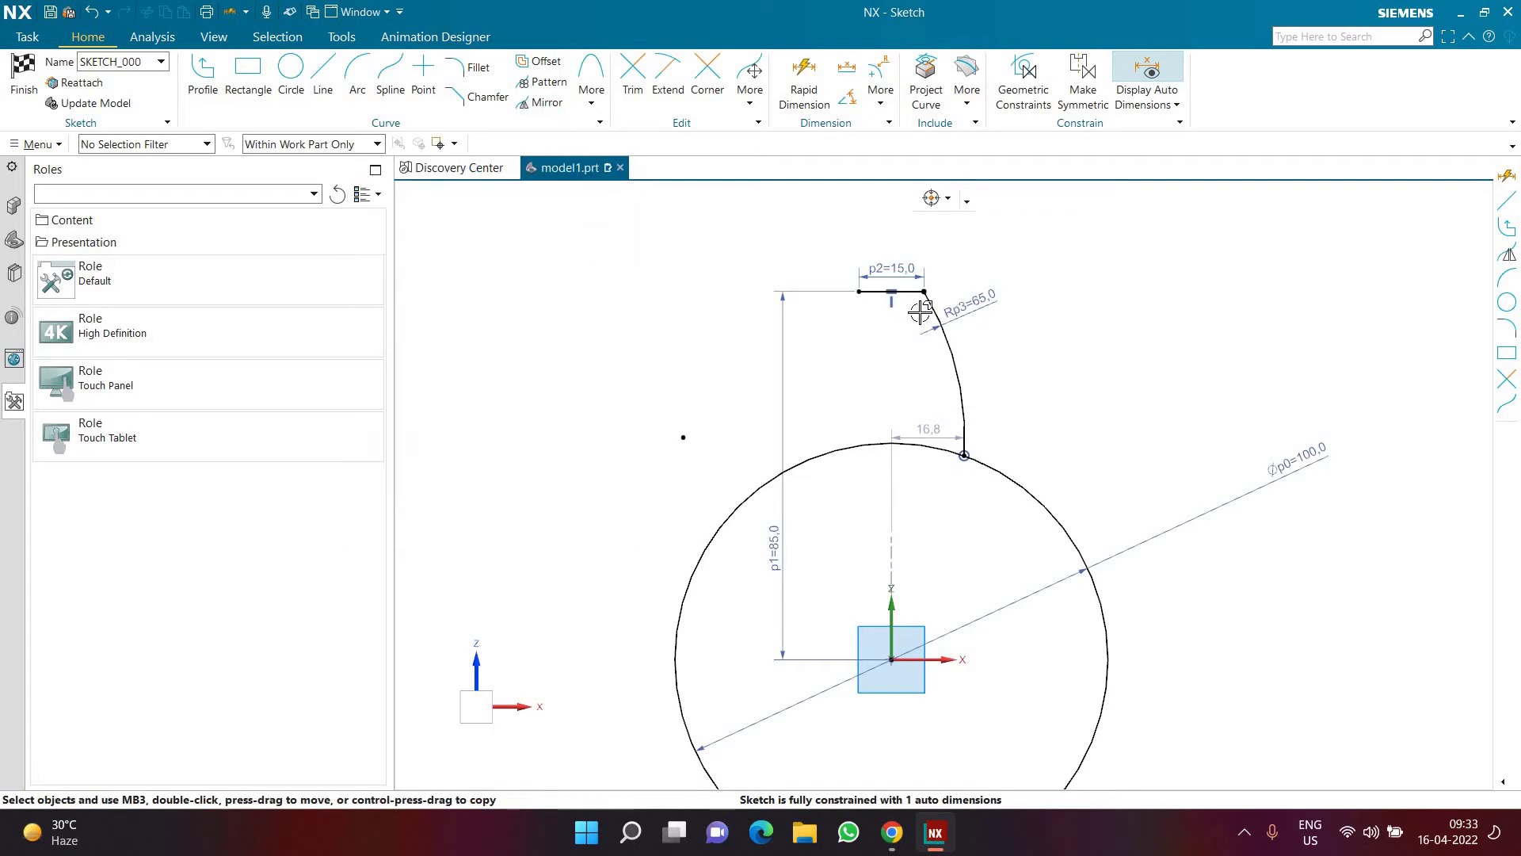
key(m)
click(961, 372)
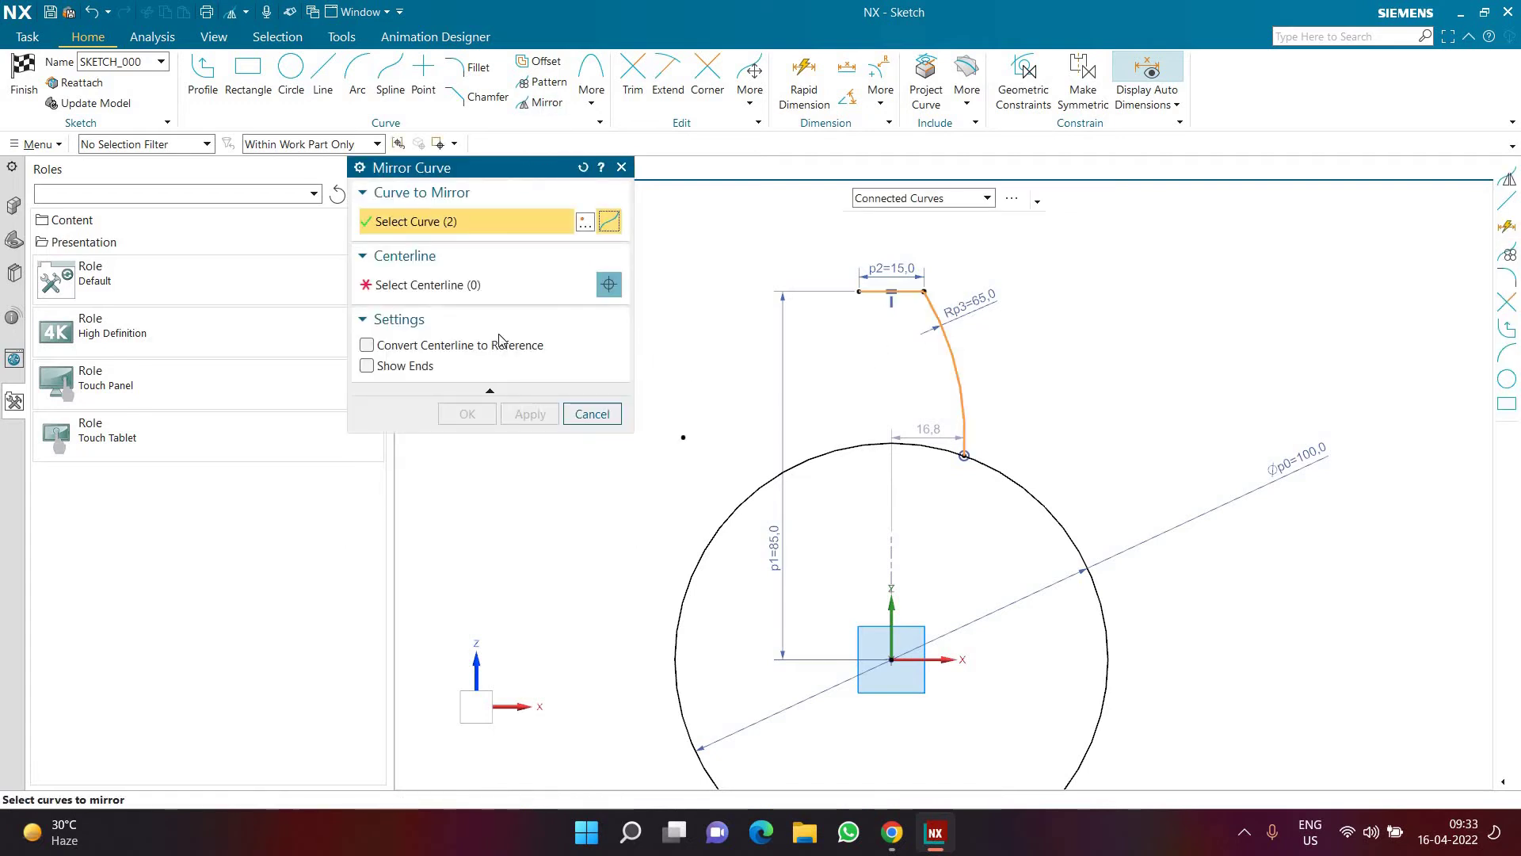
- Mirror only the flank arc across the vertical Y axis using the Single Curve filter
shift+click(961, 373)
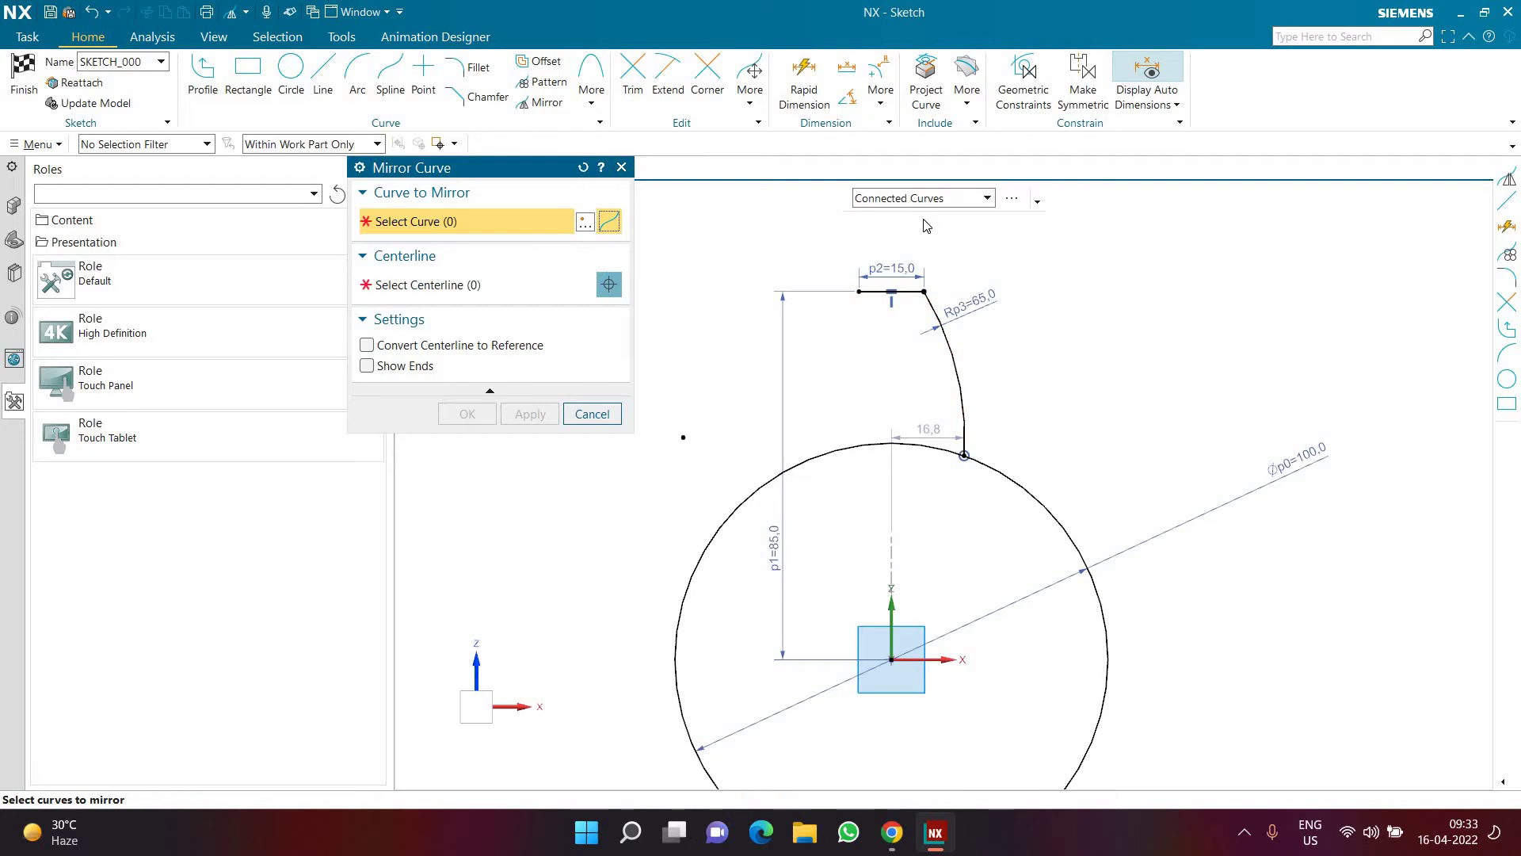
click(923, 199)
click(911, 216)
click(937, 305)
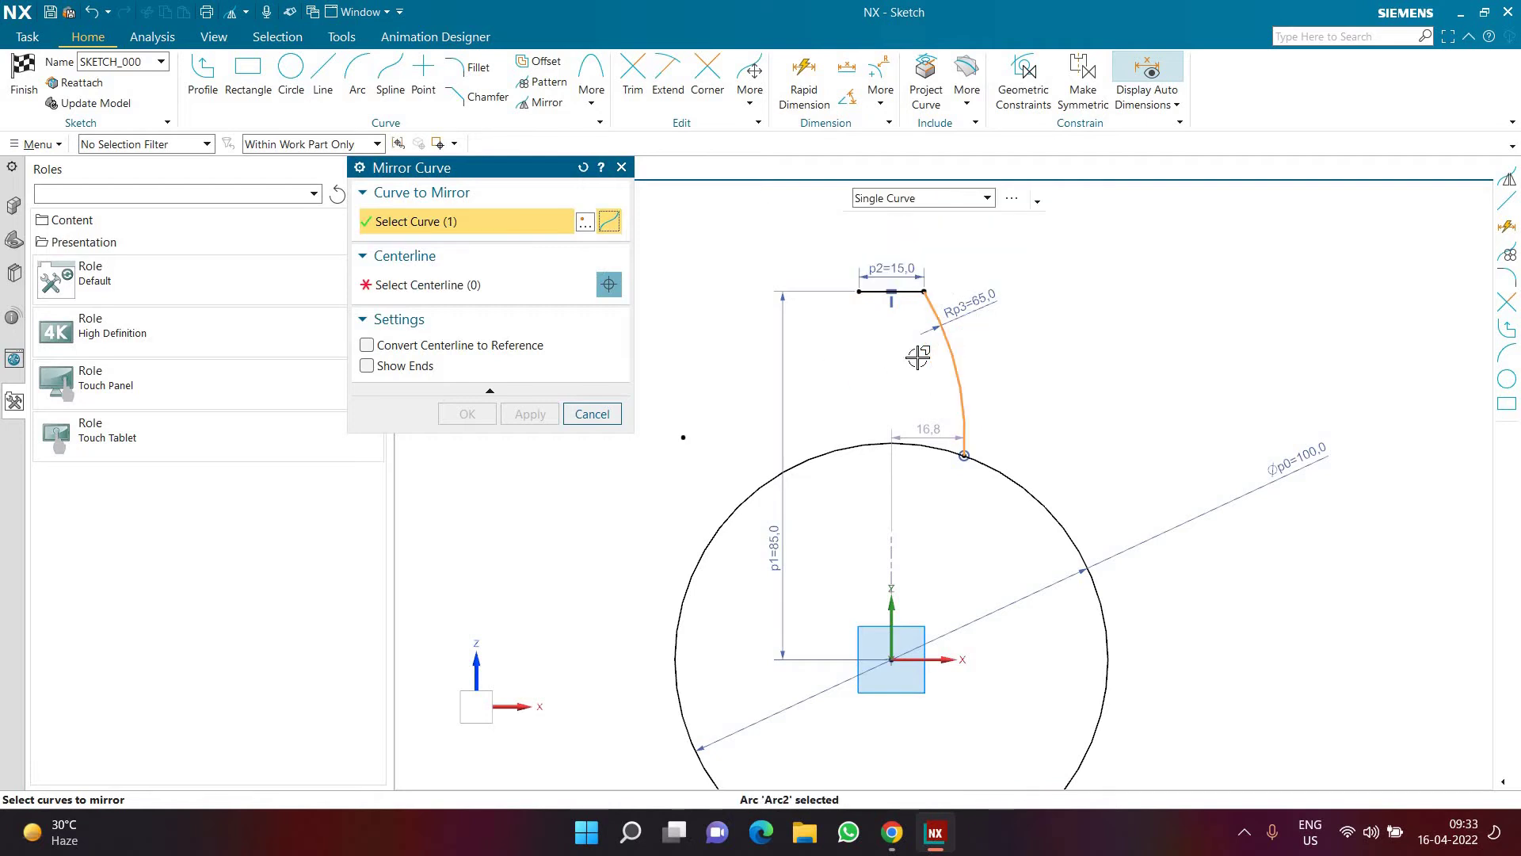
click(497, 287)
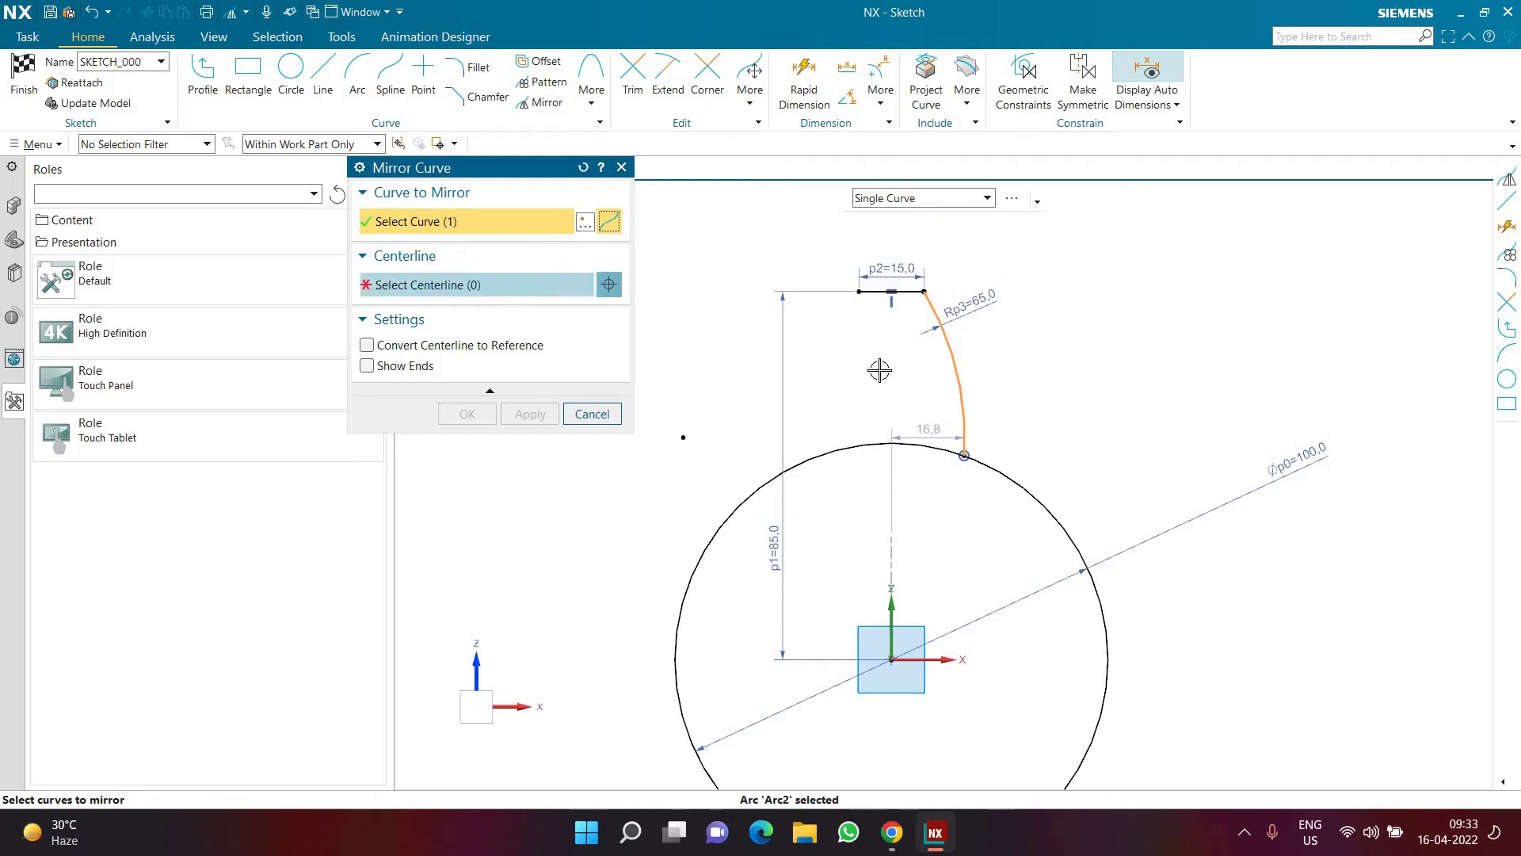
click(890, 615)
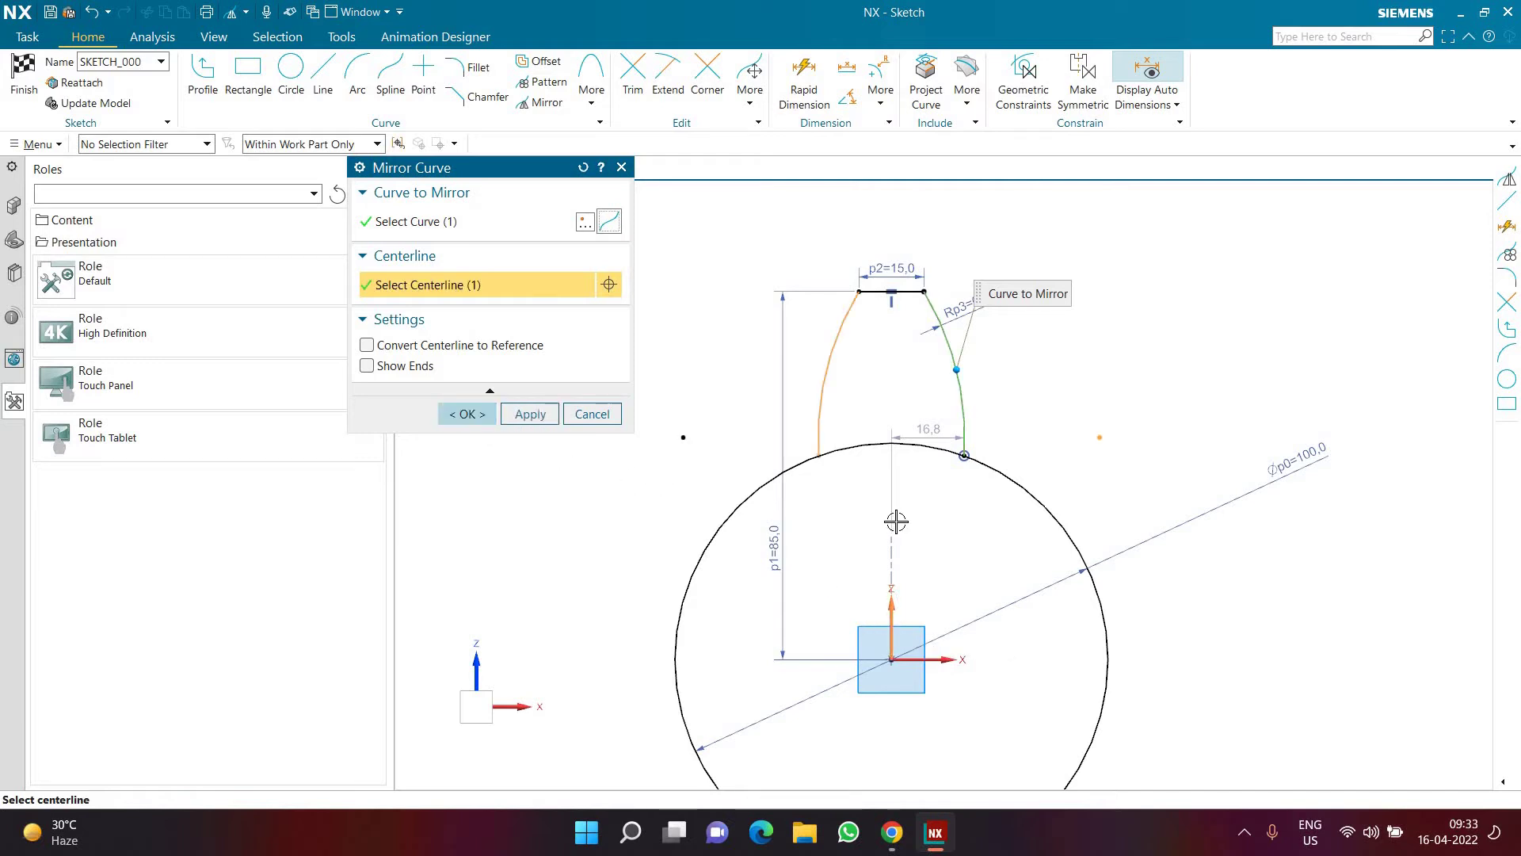
click(469, 414)
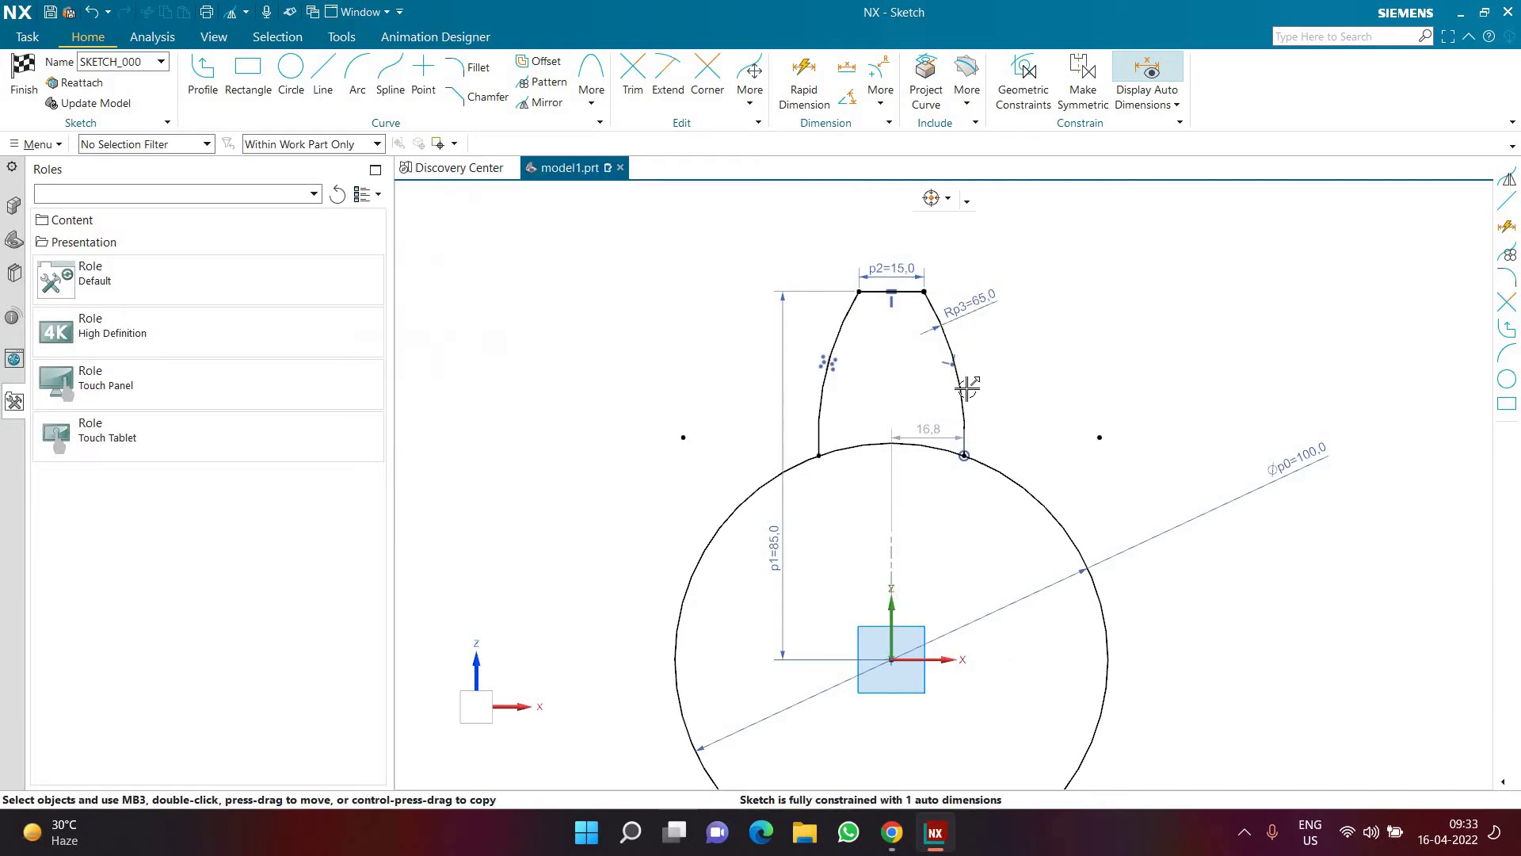
- Dimension the distance between the two flank arcs as the 40 mm tooth base width
click(804, 79)
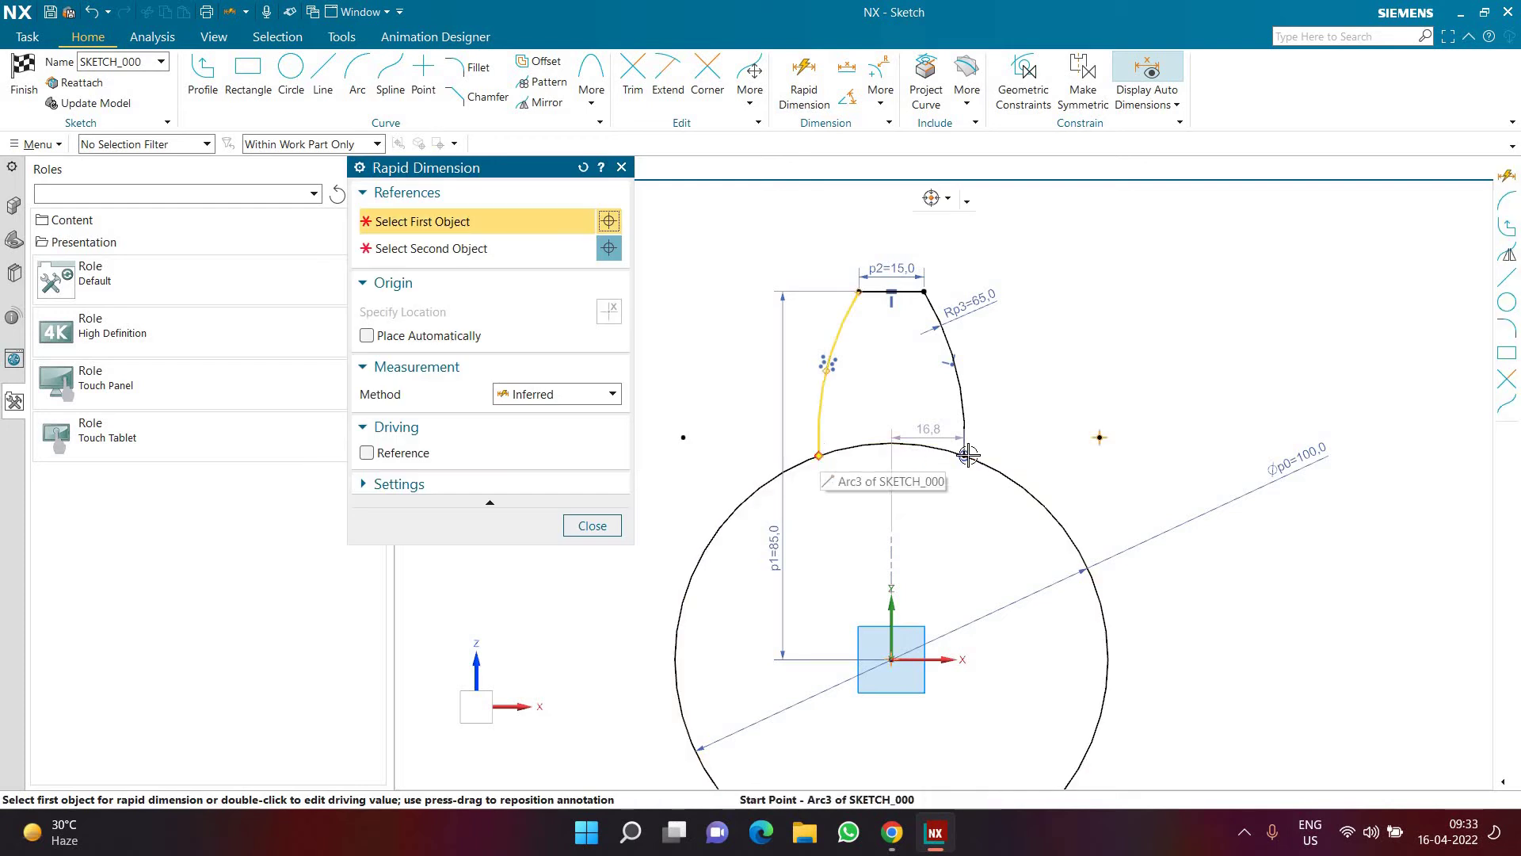
click(820, 452)
click(963, 404)
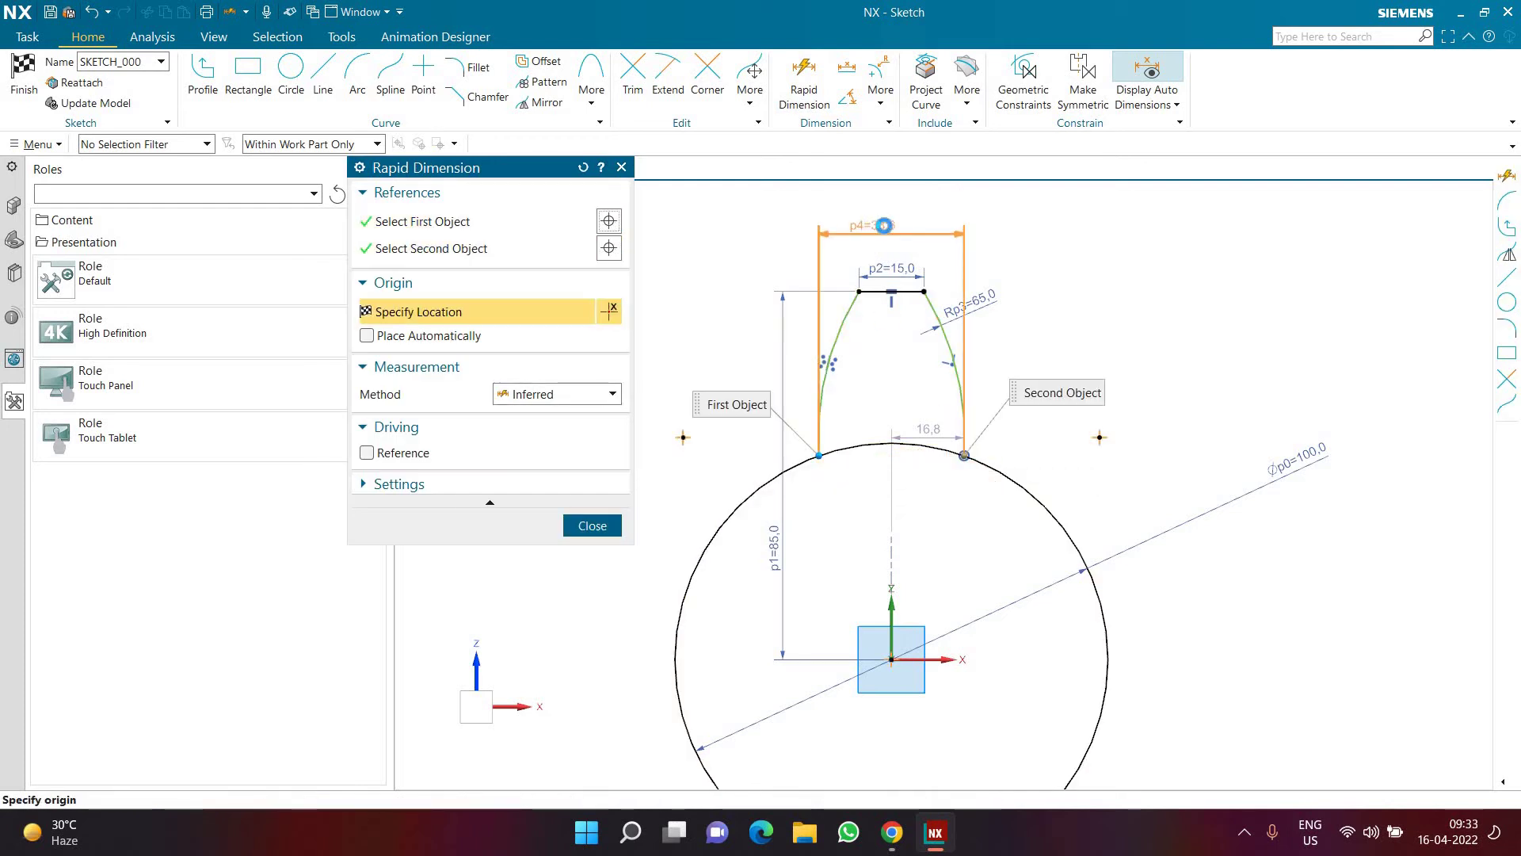
click(990, 412)
text(40)
key(Return)
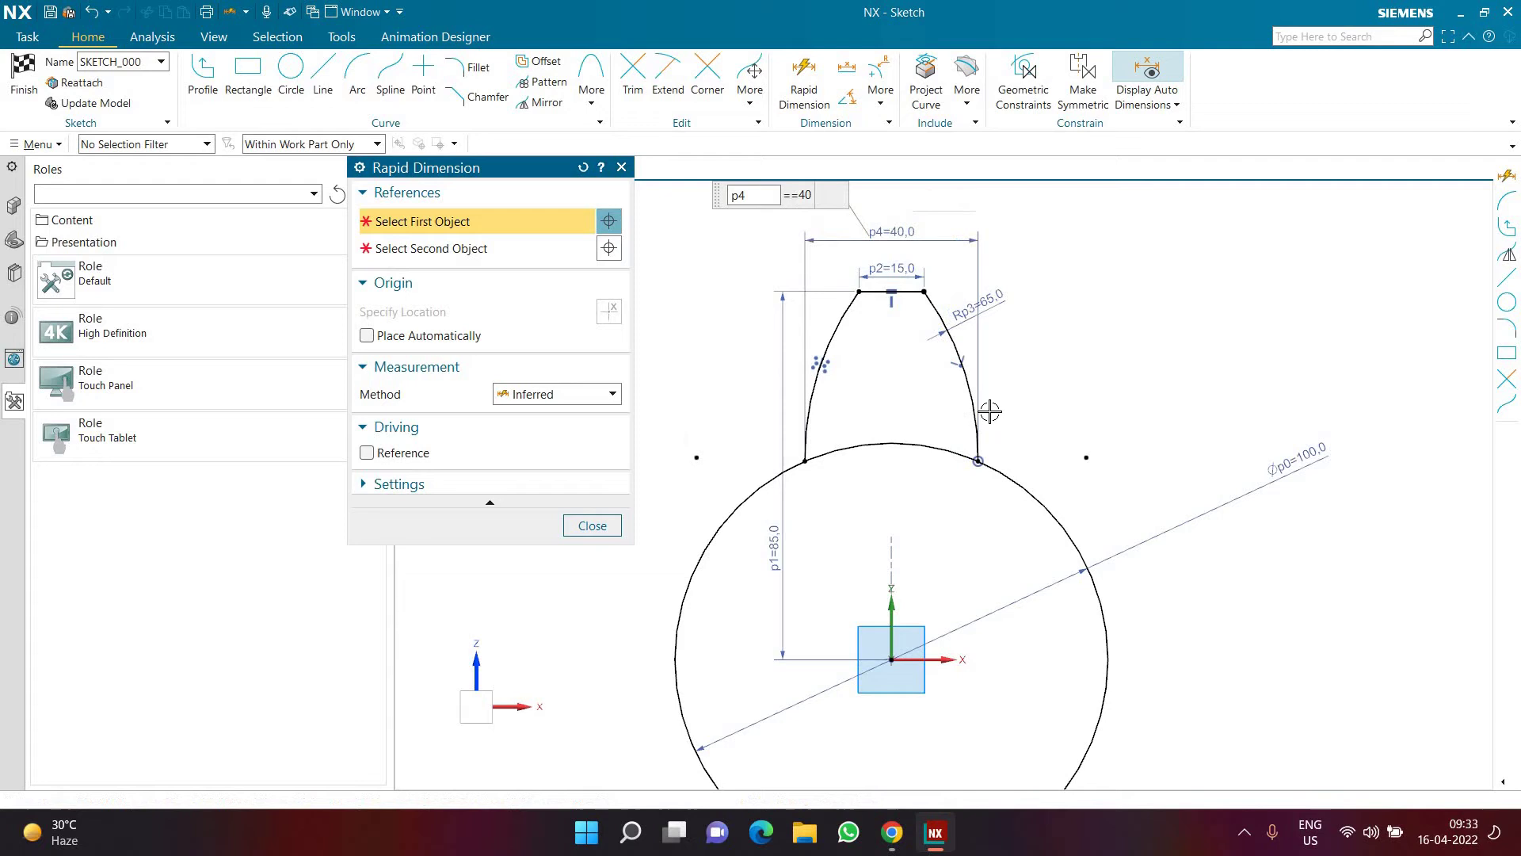
key(Escape)
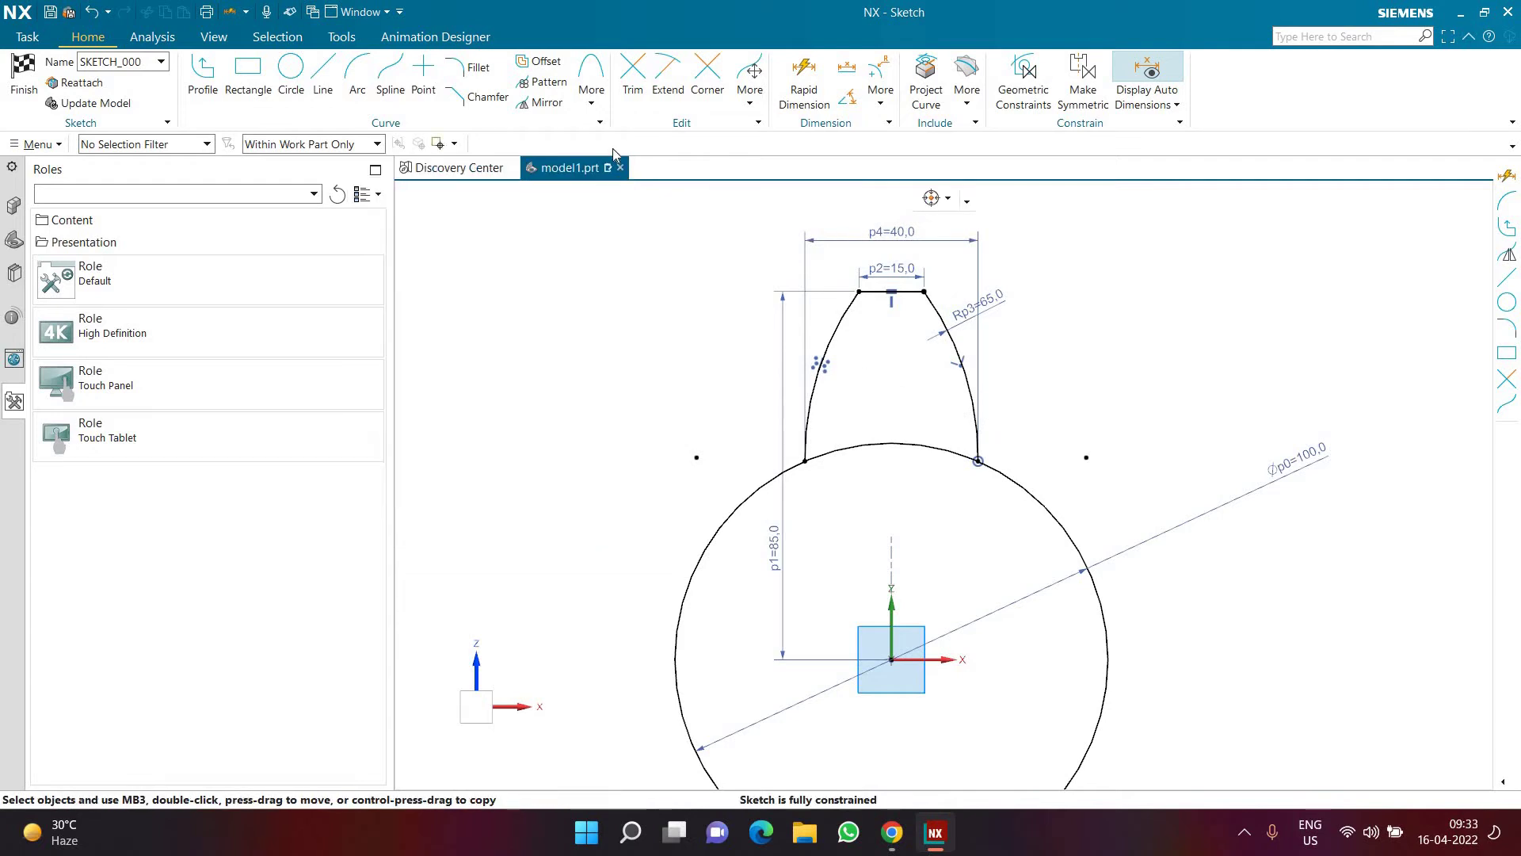
- Select the tooth profile for a Pattern Curve with Circular layout
click(534, 82)
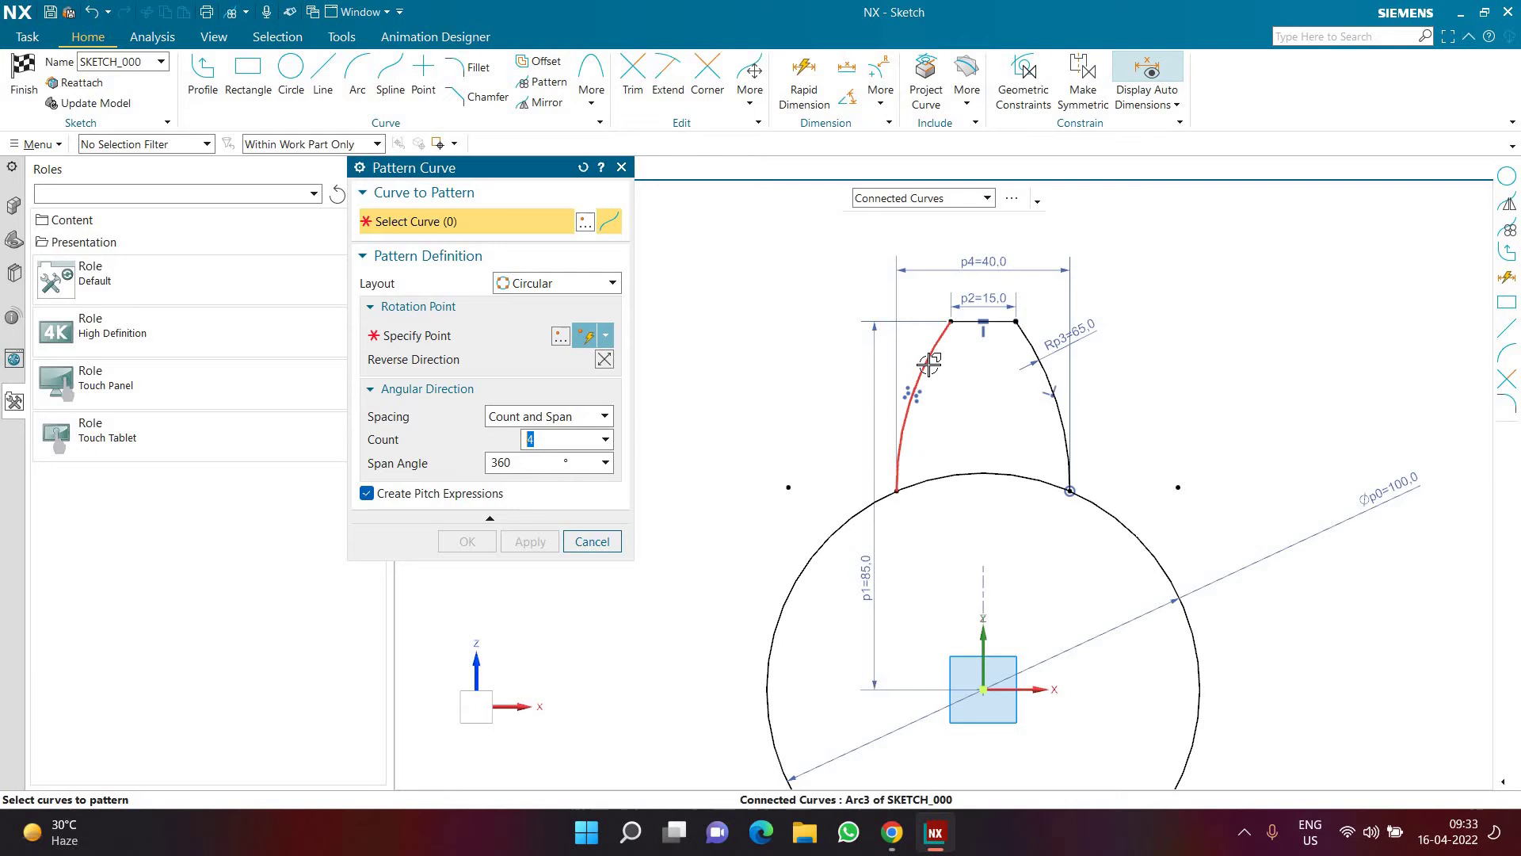
click(903, 428)
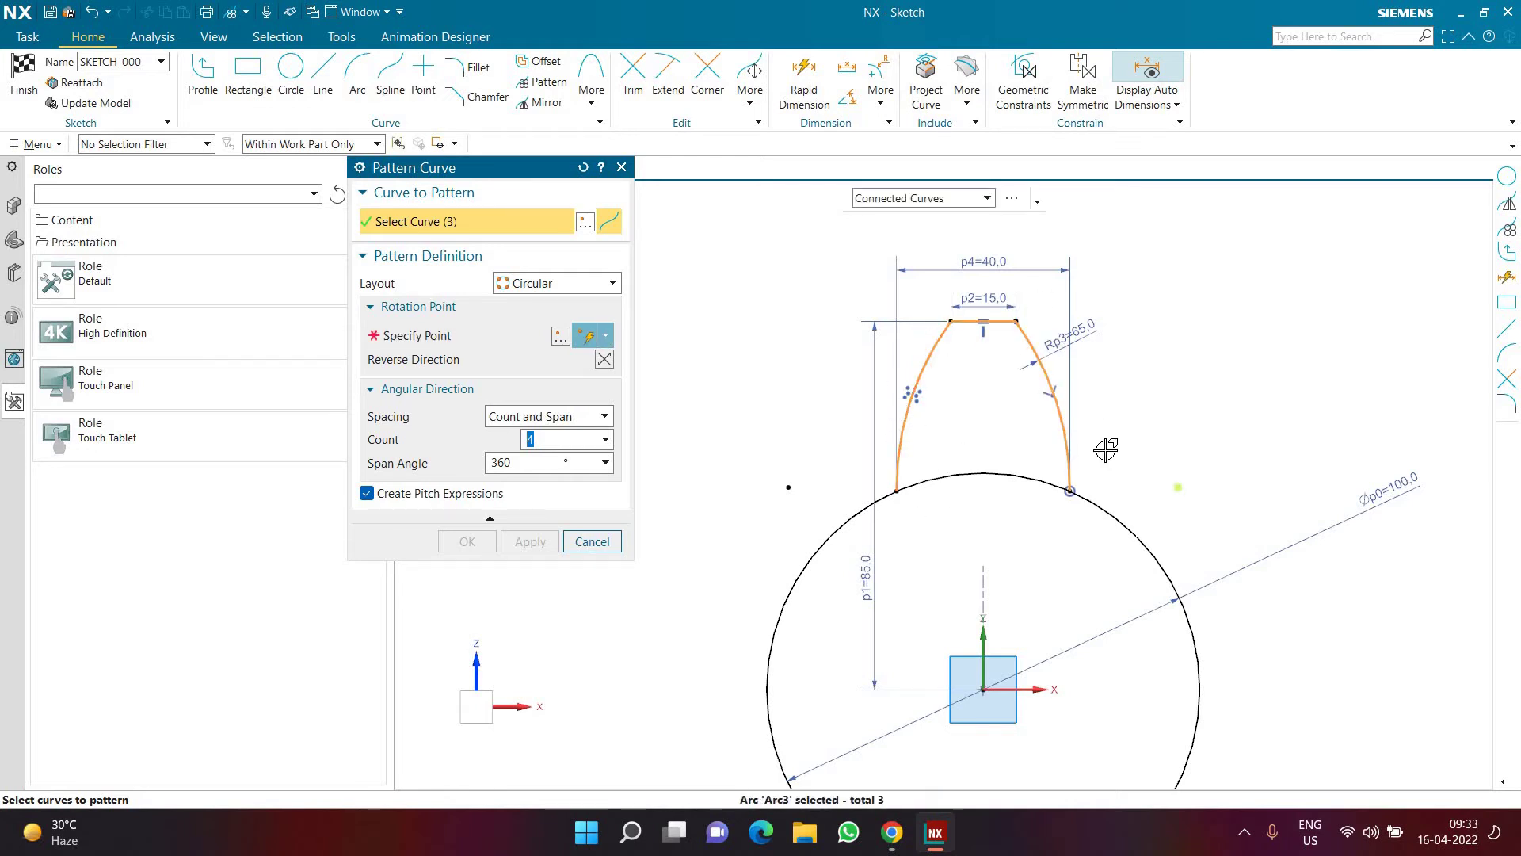
click(533, 288)
click(542, 321)
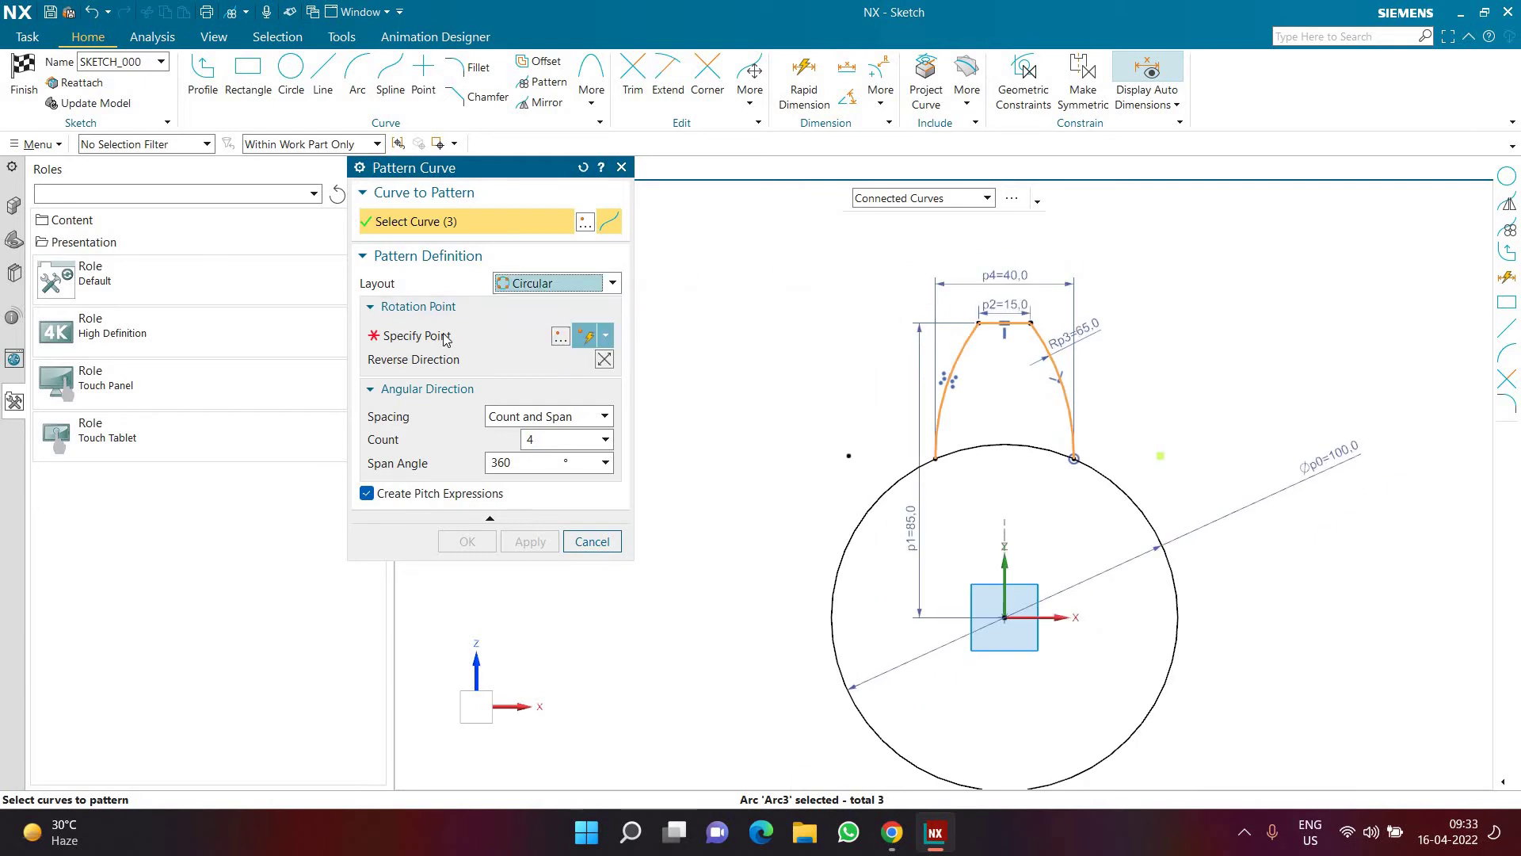
click(447, 333)
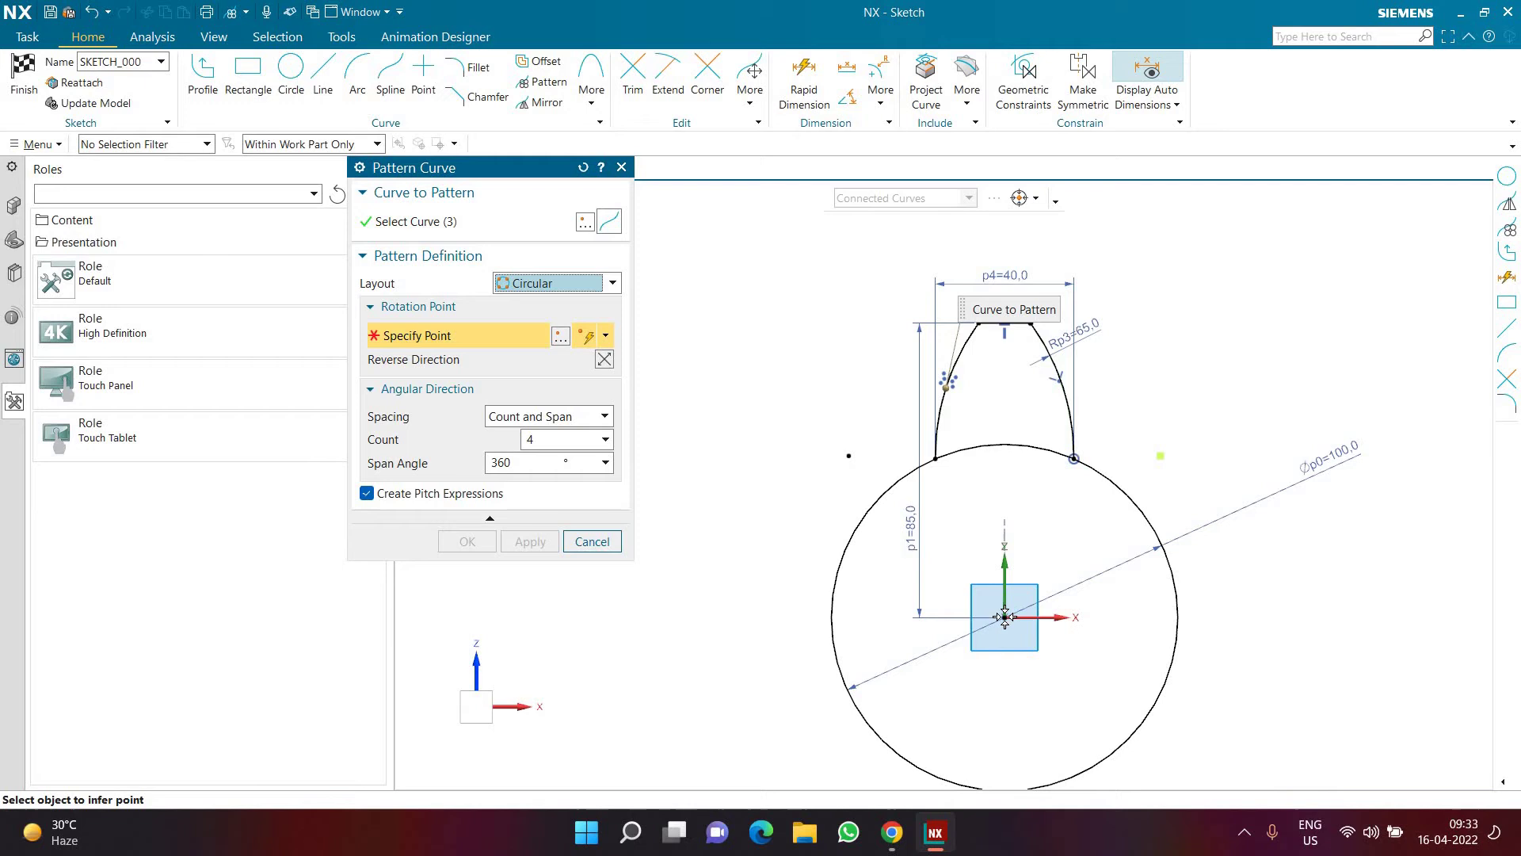
- Set the rotation point at the circle centre, count 6 and span 360°, and confirm
click(962, 585)
click(1284, 420)
scroll(1200, 434, down, 2)
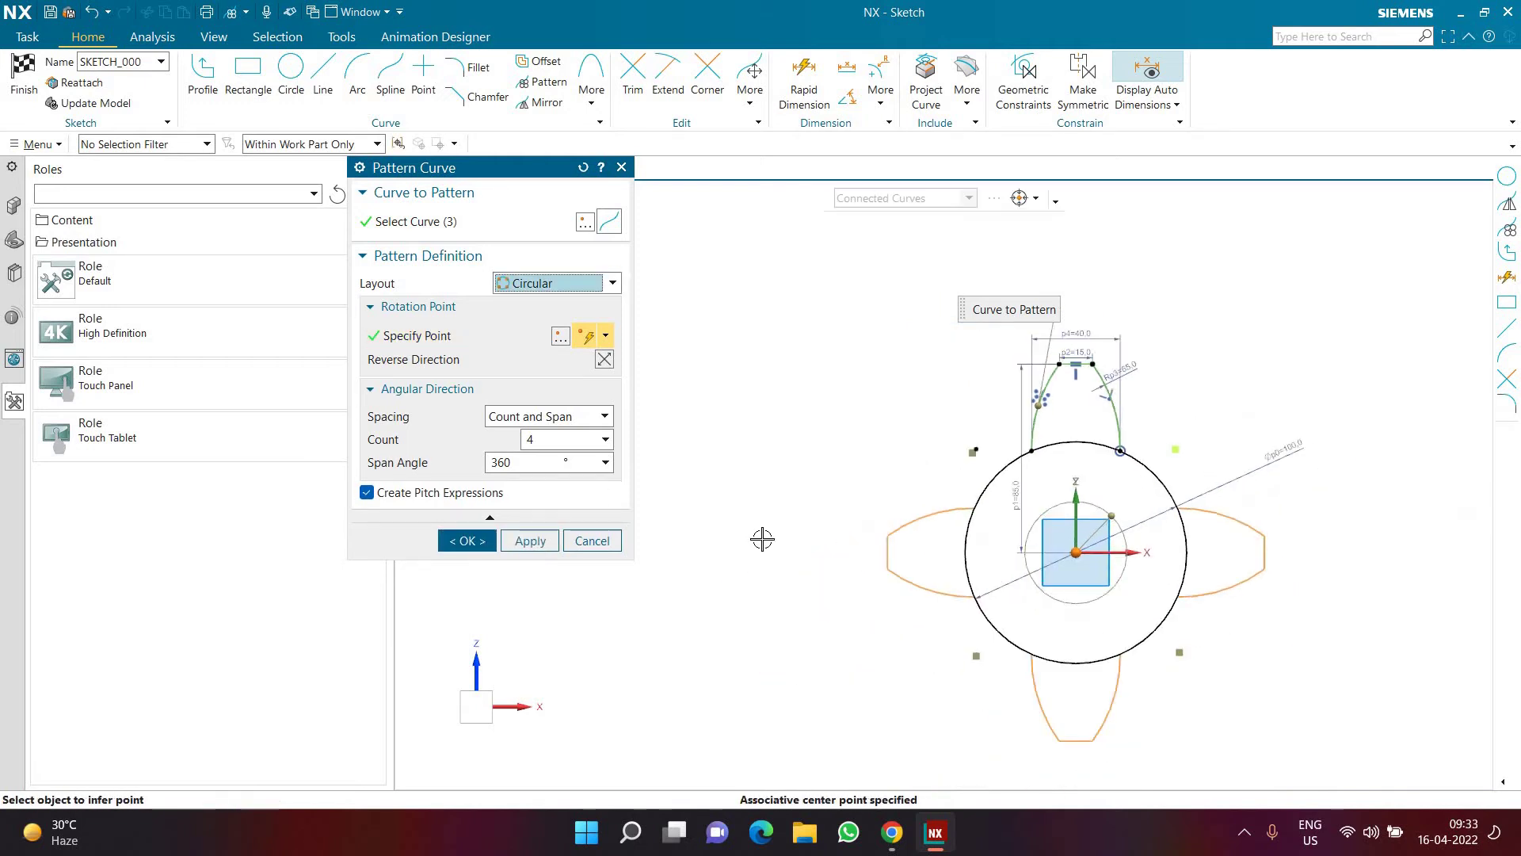
scroll(1146, 618, up, 2)
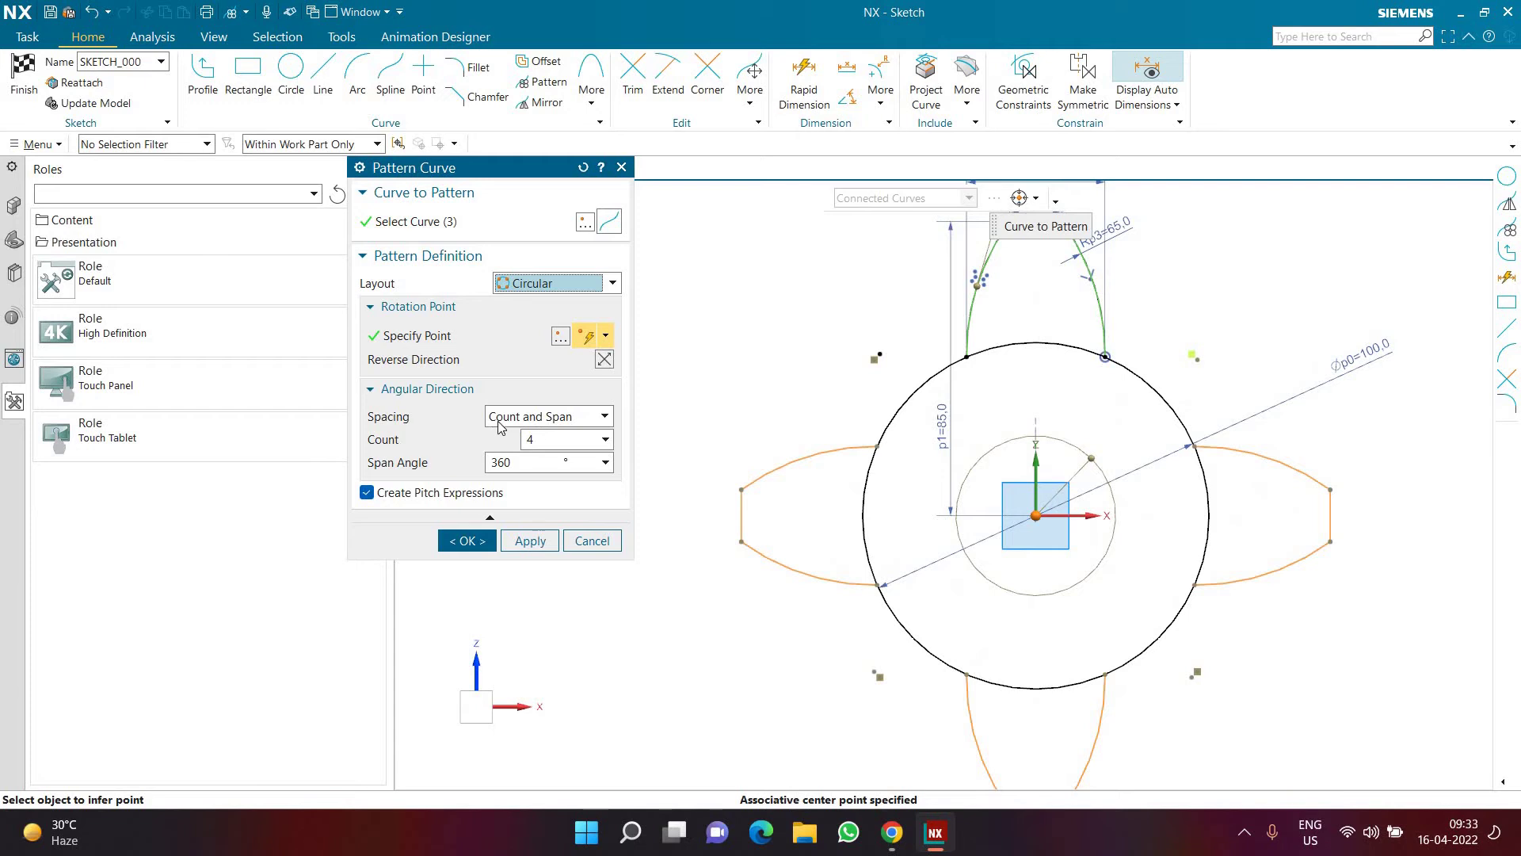
double_click(556, 441)
key(Return)
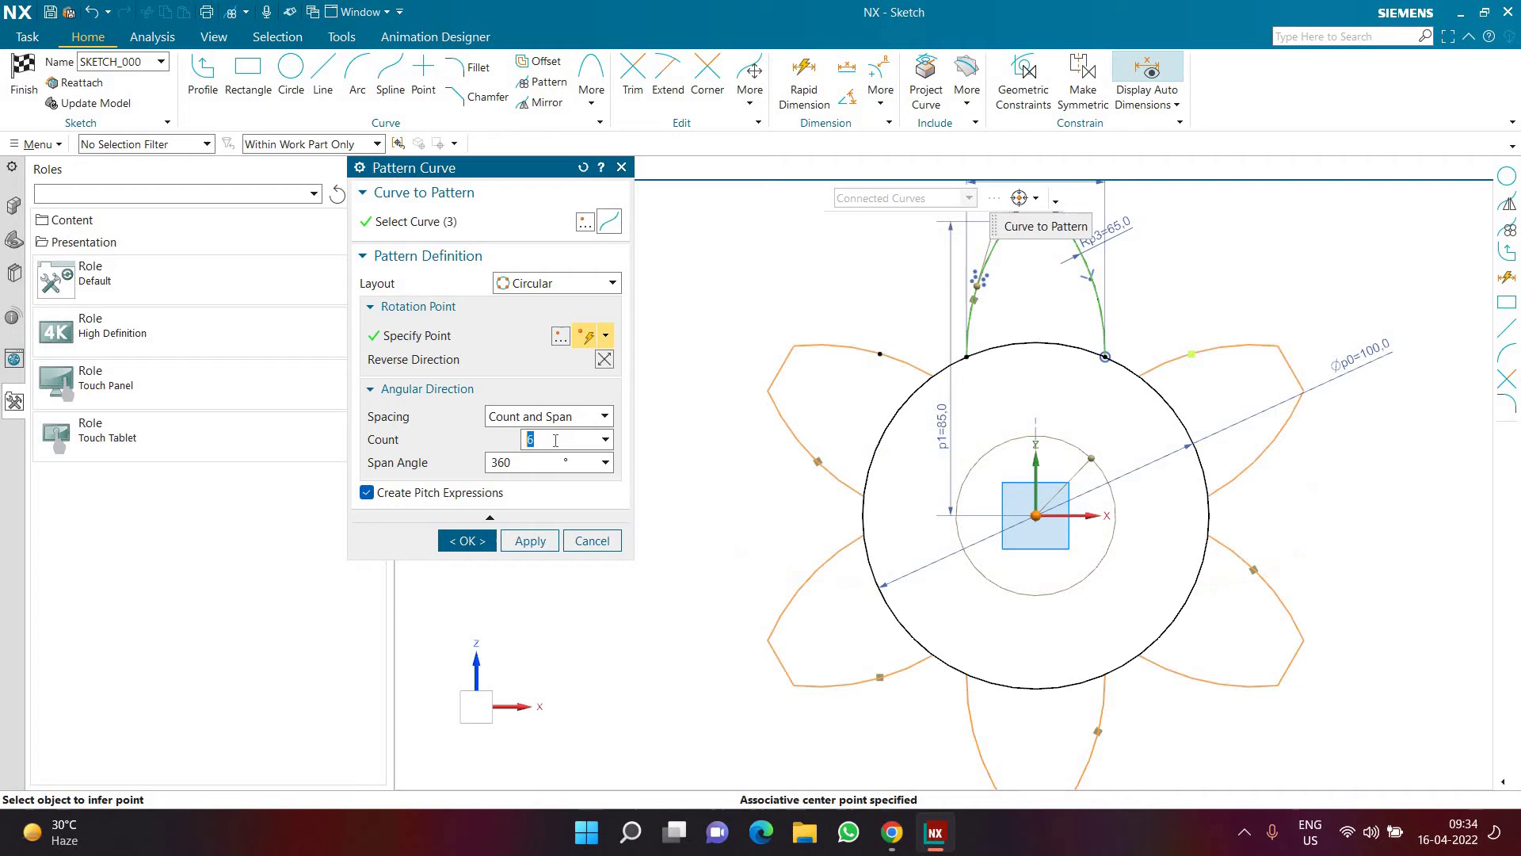
double_click(522, 463)
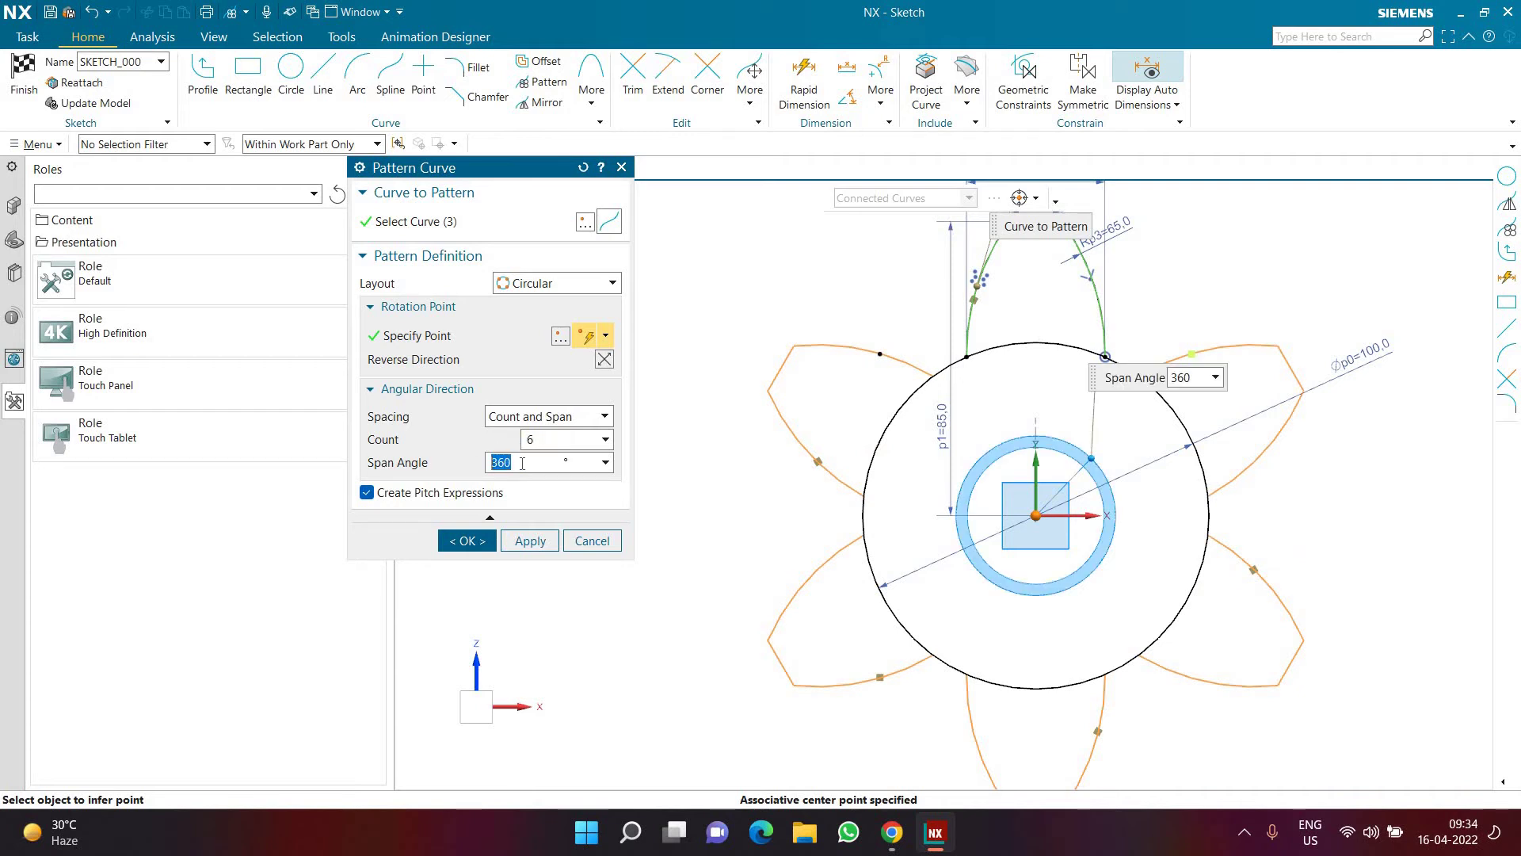
click(465, 542)
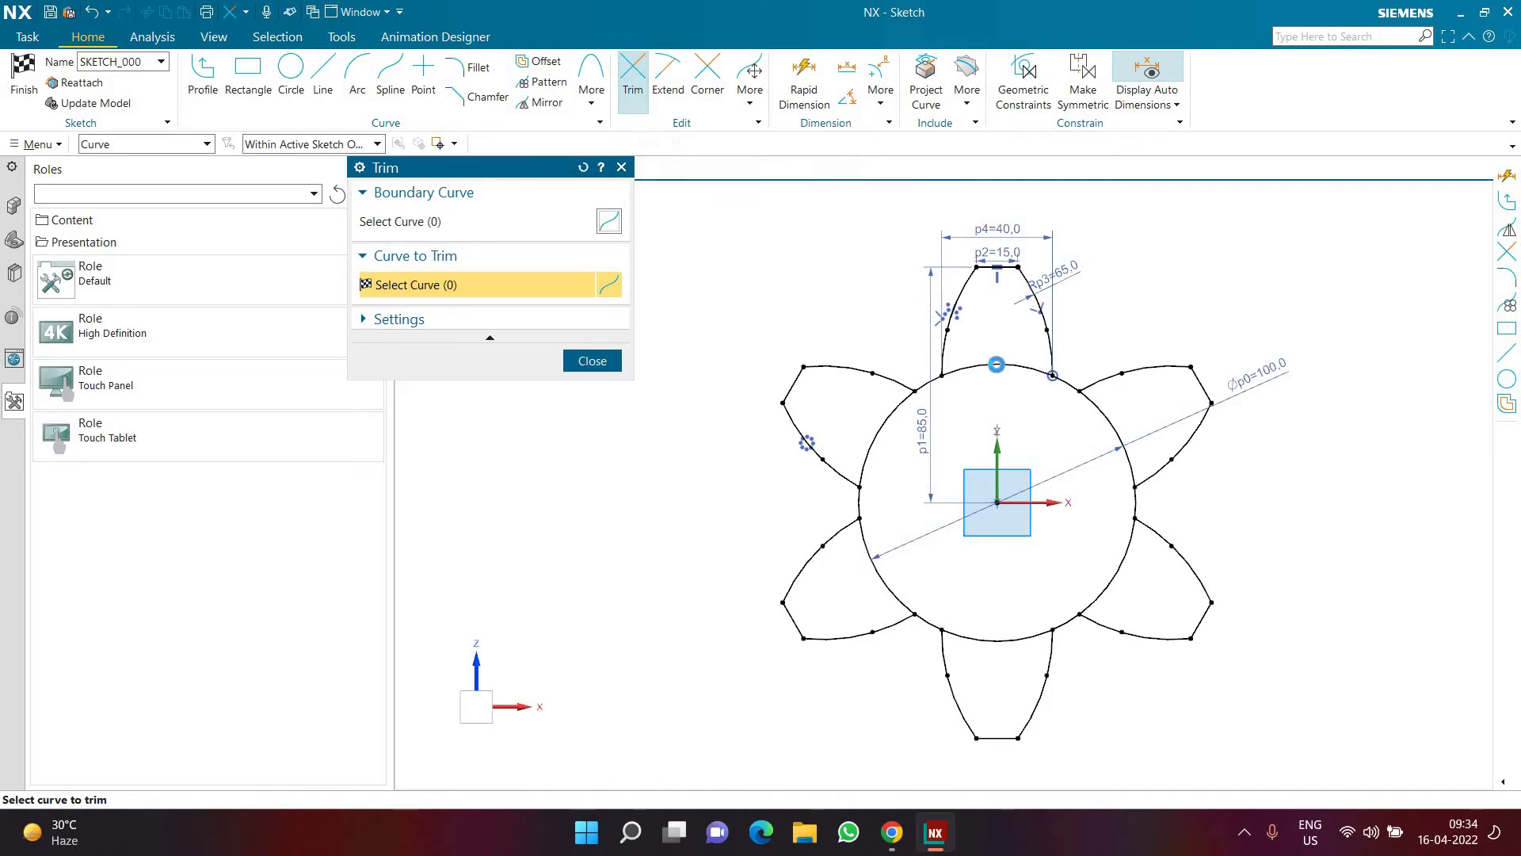
- Trim the circle segments inside all six teeth and finish the gear outline sketch
click(997, 366)
mouse_move(1110, 416)
mouse_down()
mouse_move(1128, 569)
mouse_move(1008, 637)
mouse_move(962, 634)
mouse_move(875, 586)
mouse_move(887, 581)
mouse_move(864, 476)
mouse_up()
middle_click(864, 456)
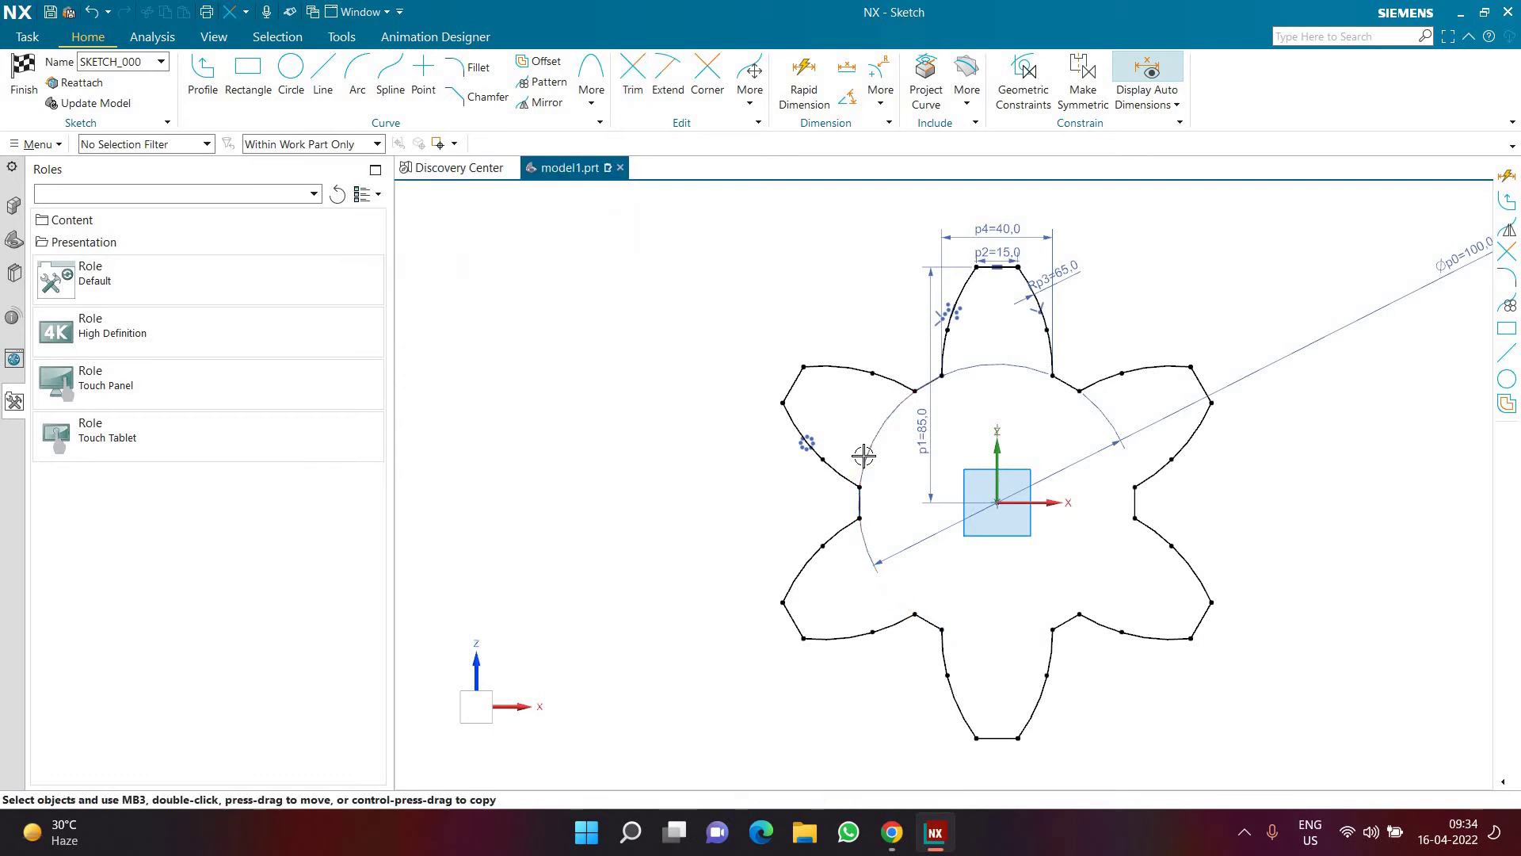
click(24, 79)
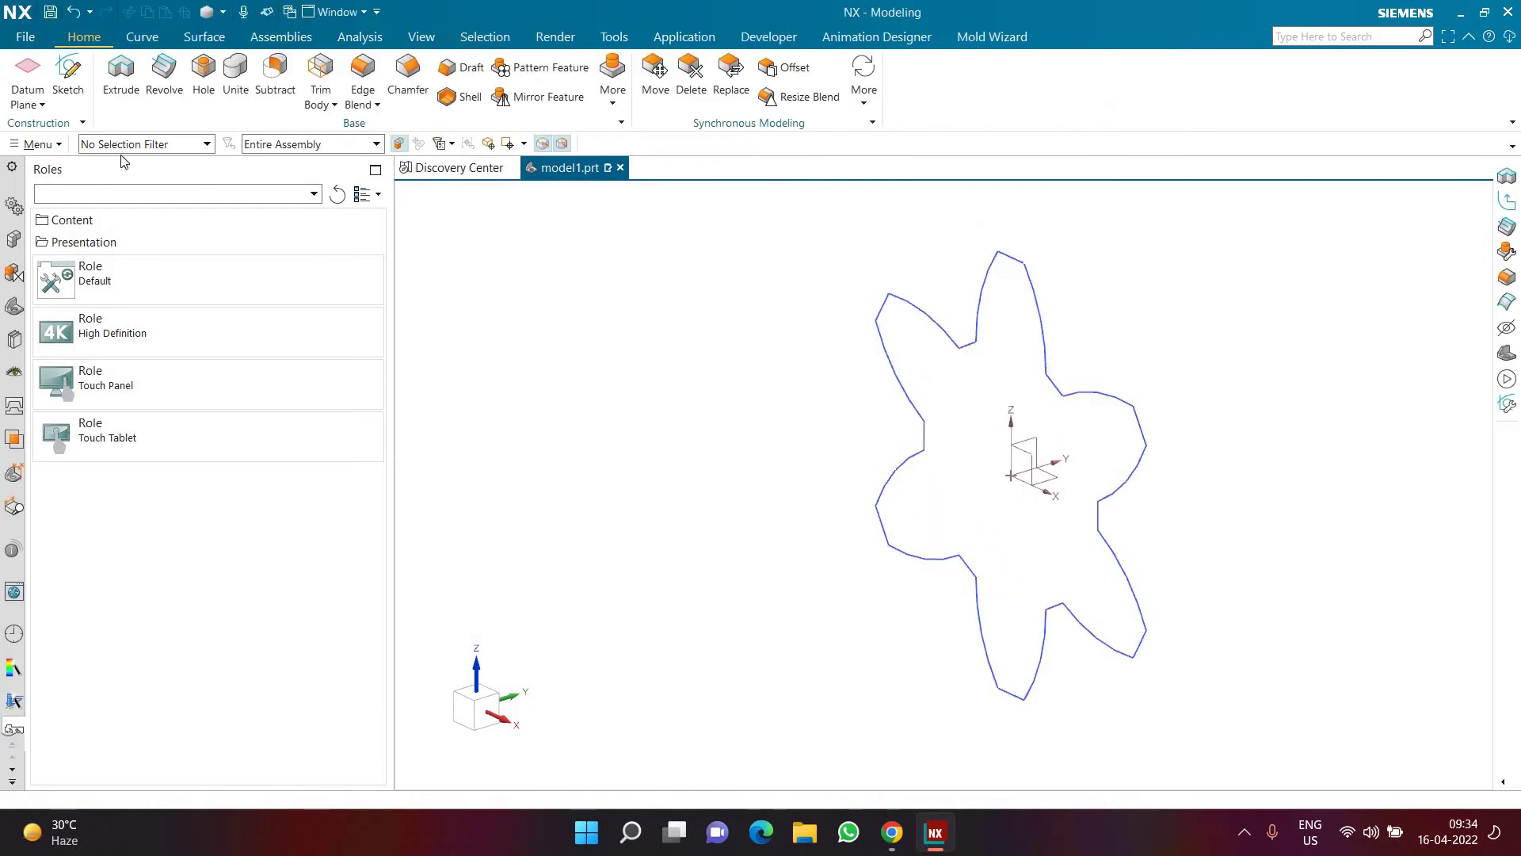
- Start a sketch on the XY plane and draw a straight line from the origin
click(14, 307)
click(69, 78)
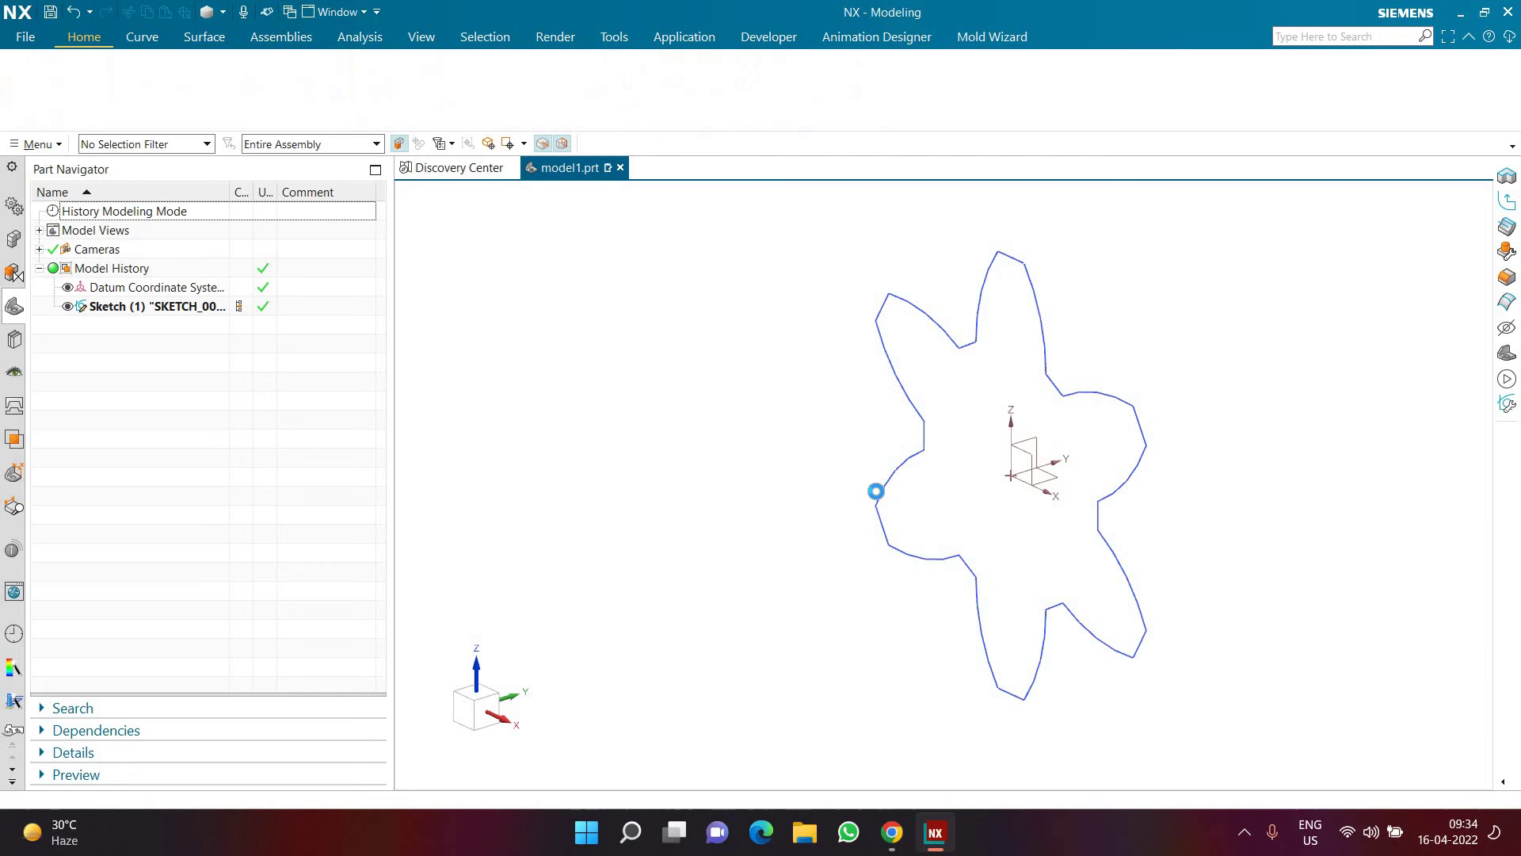
click(1046, 480)
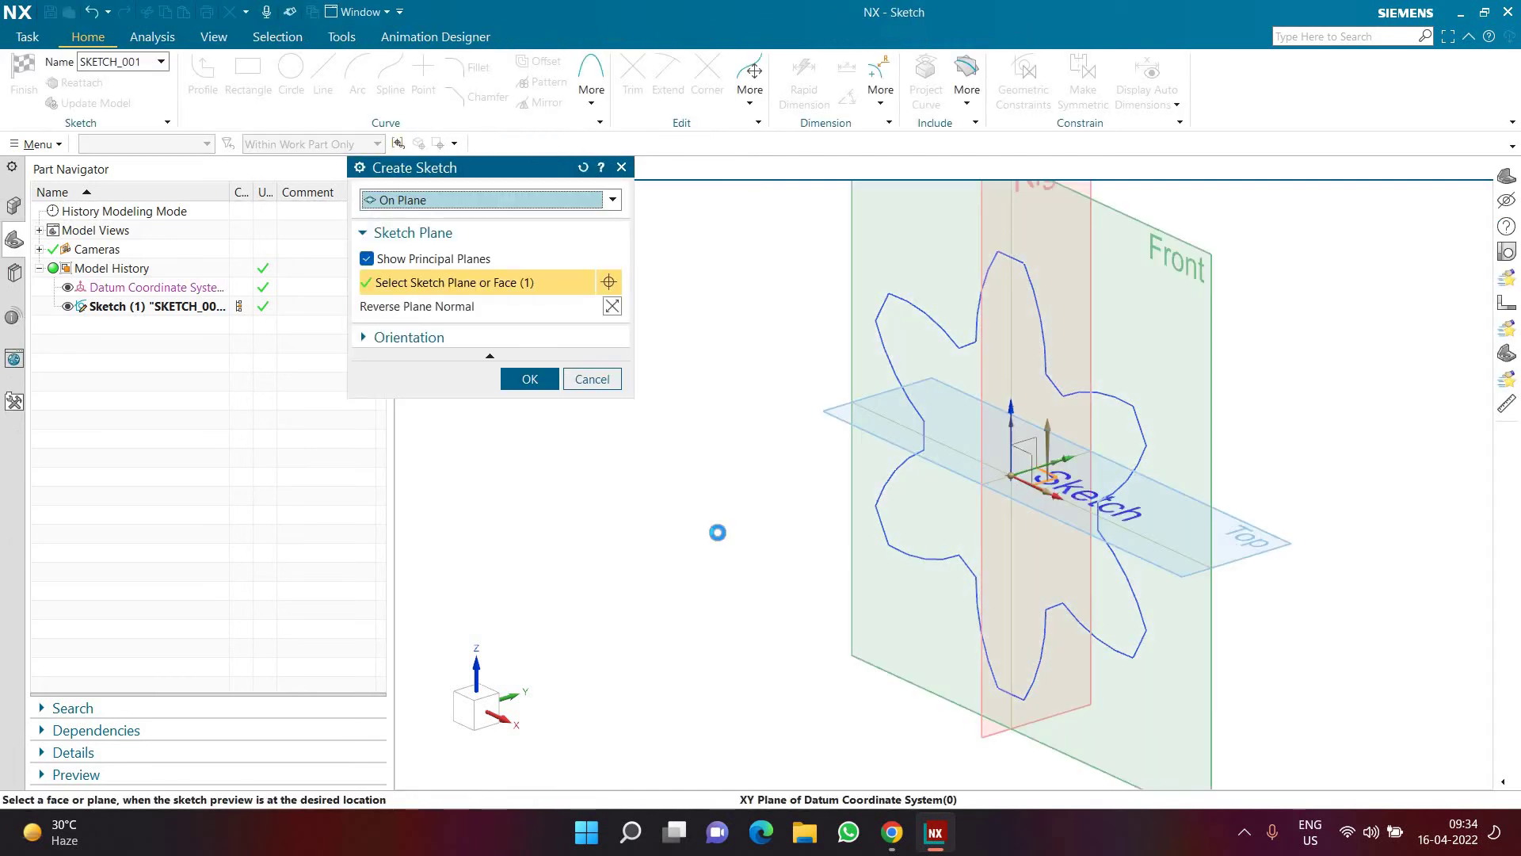
middle_click(716, 533)
key(l)
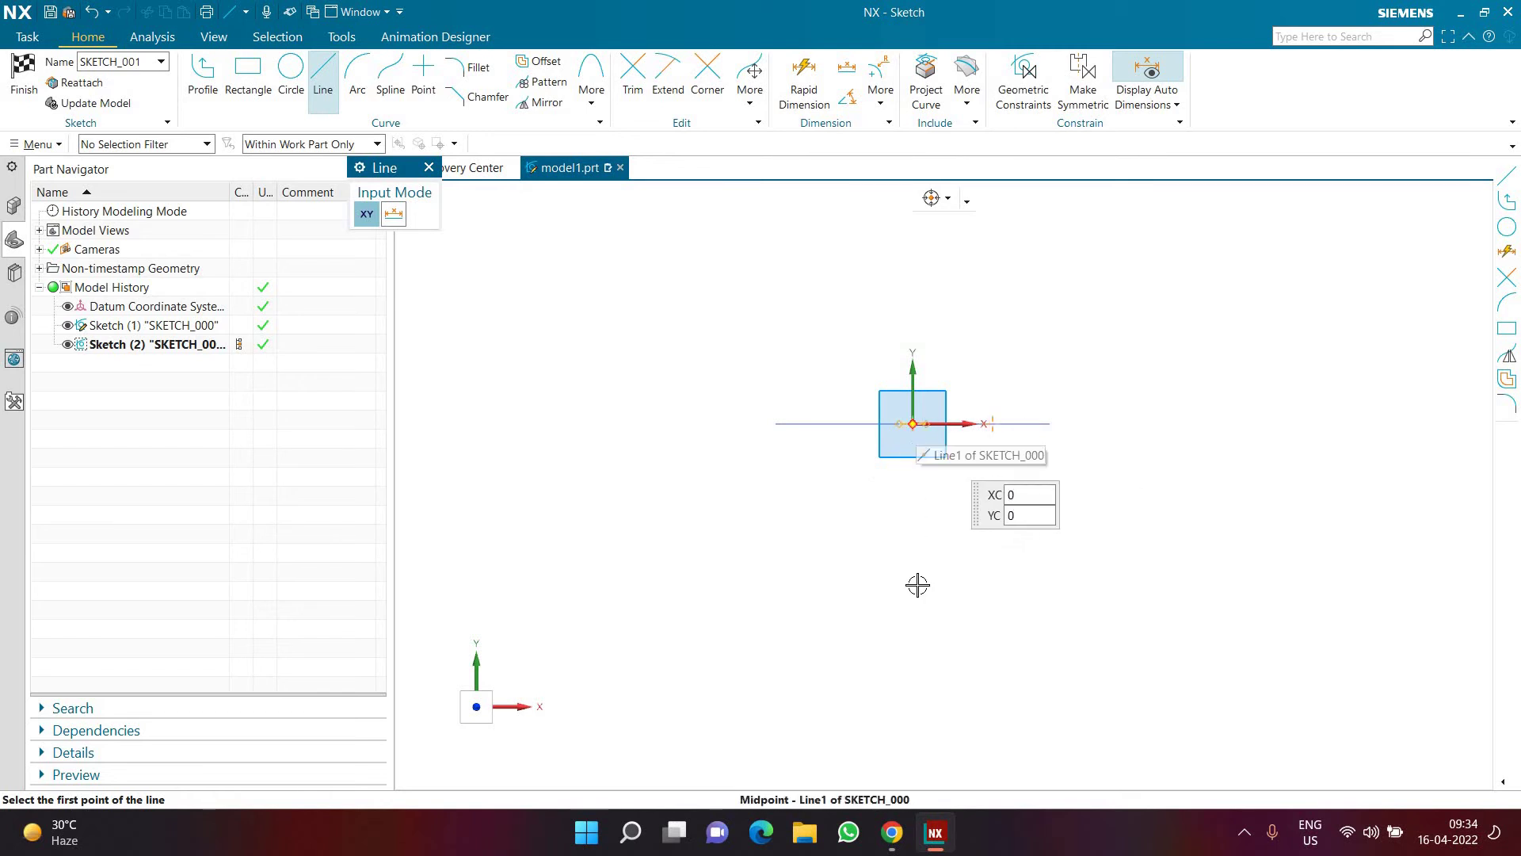
click(913, 423)
click(1029, 655)
key(Escape)
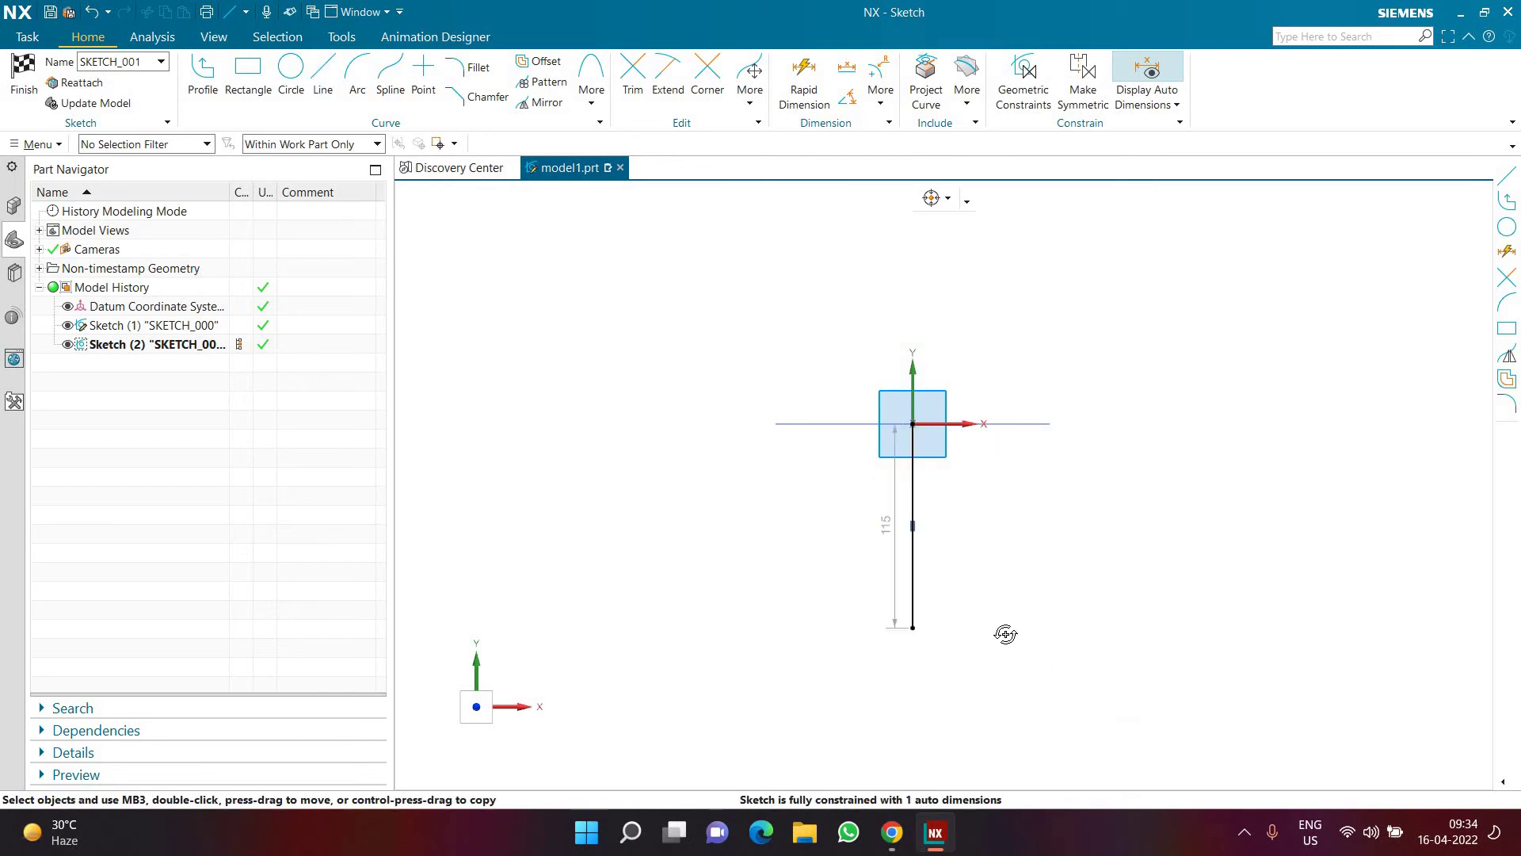
- Change the line's length from 115 to 95 mm and finish the sketch
mouse_move(1005, 631)
middle_down()
mouse_move(1137, 485)
mouse_move(1110, 461)
middle_up()
key(F8)
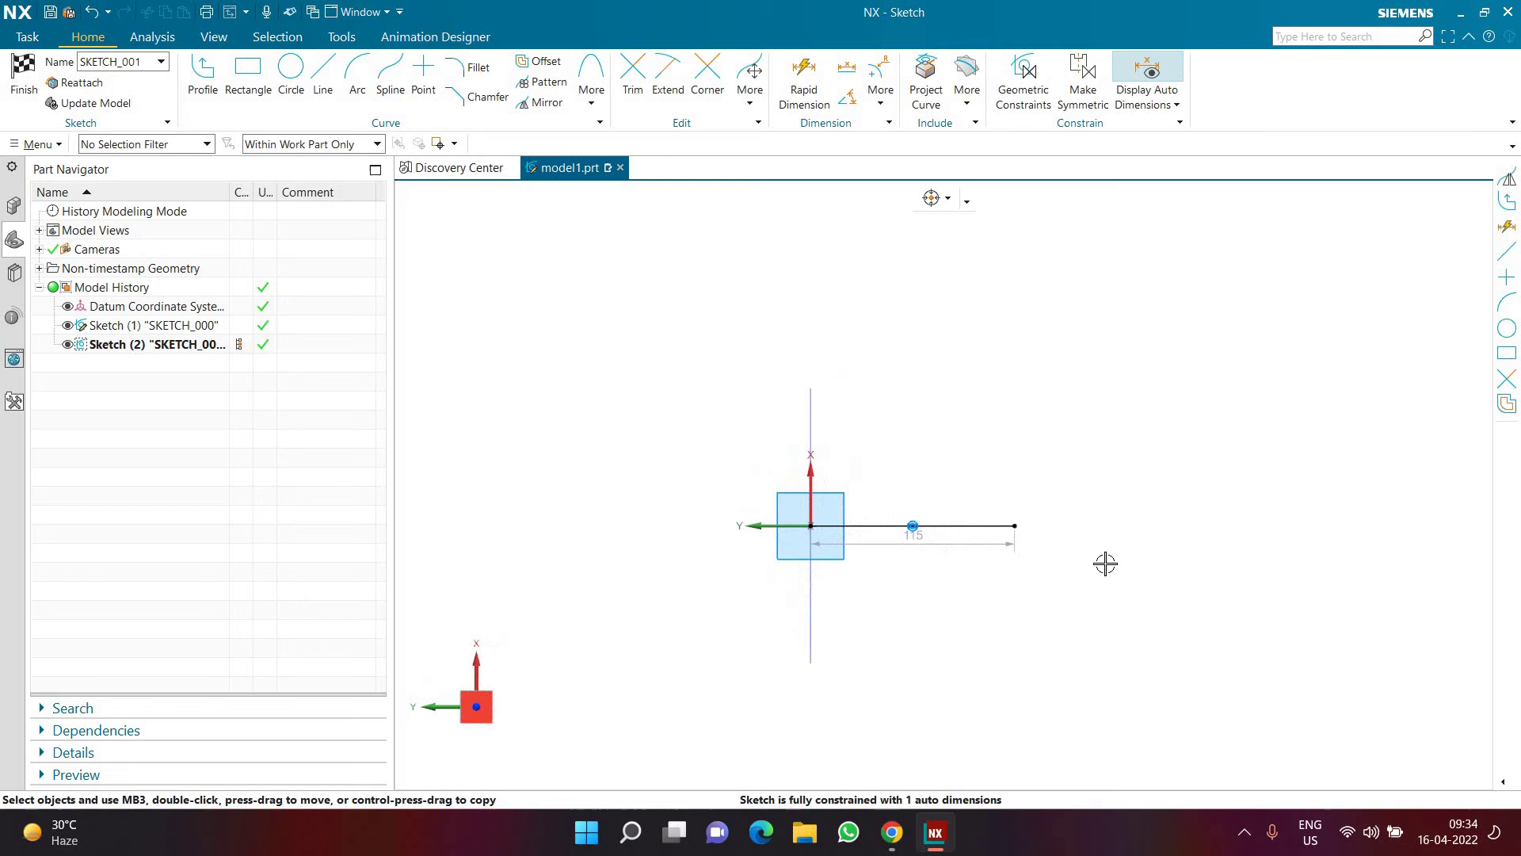
mouse_move(974, 418)
middle_down()
mouse_move(943, 354)
mouse_move(954, 530)
middle_up()
double_click(954, 529)
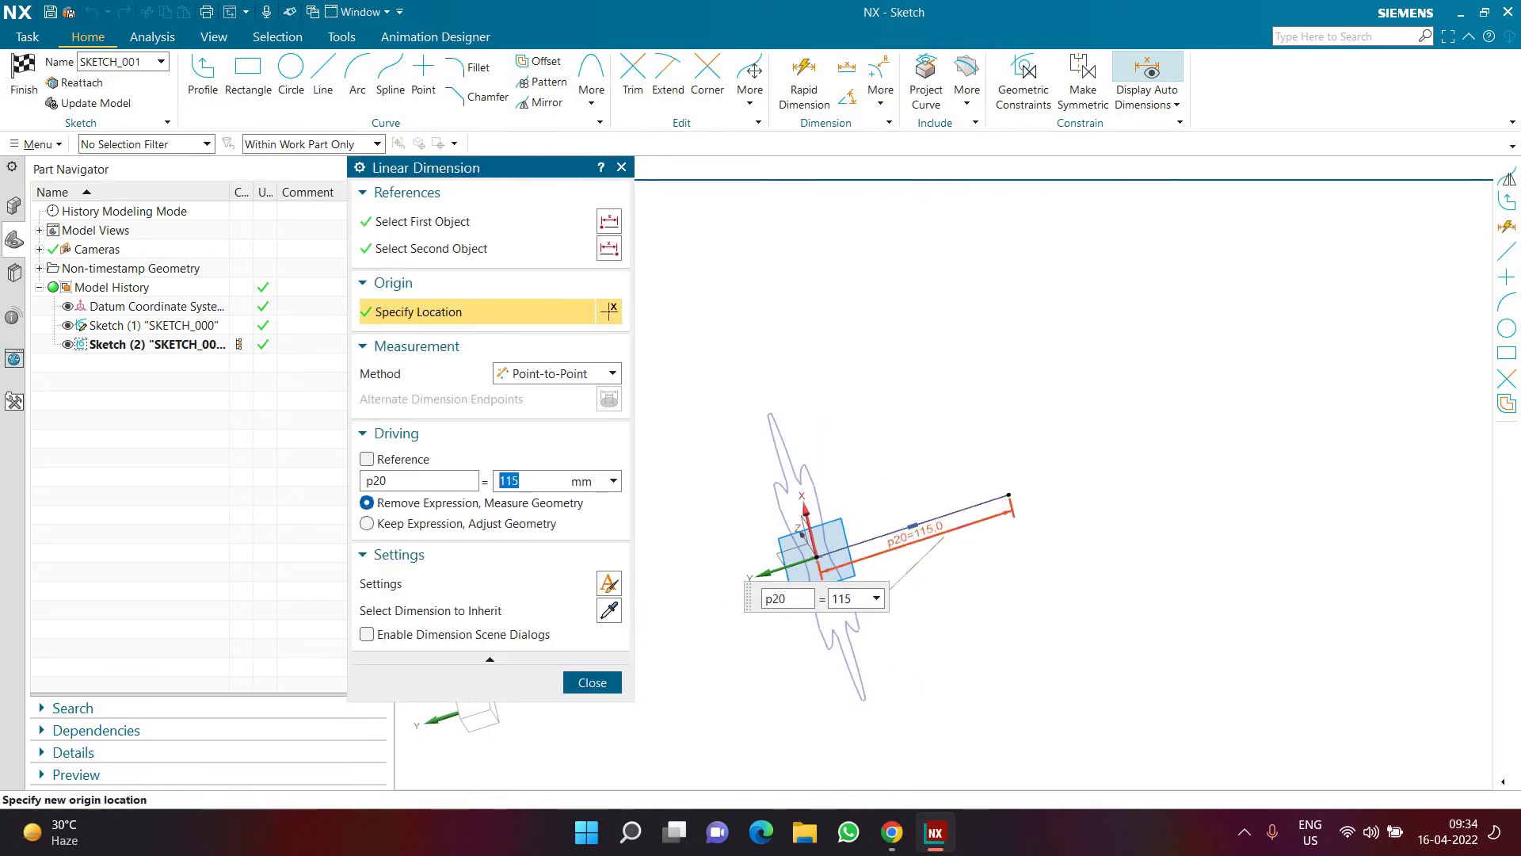
text(95)
key(Return)
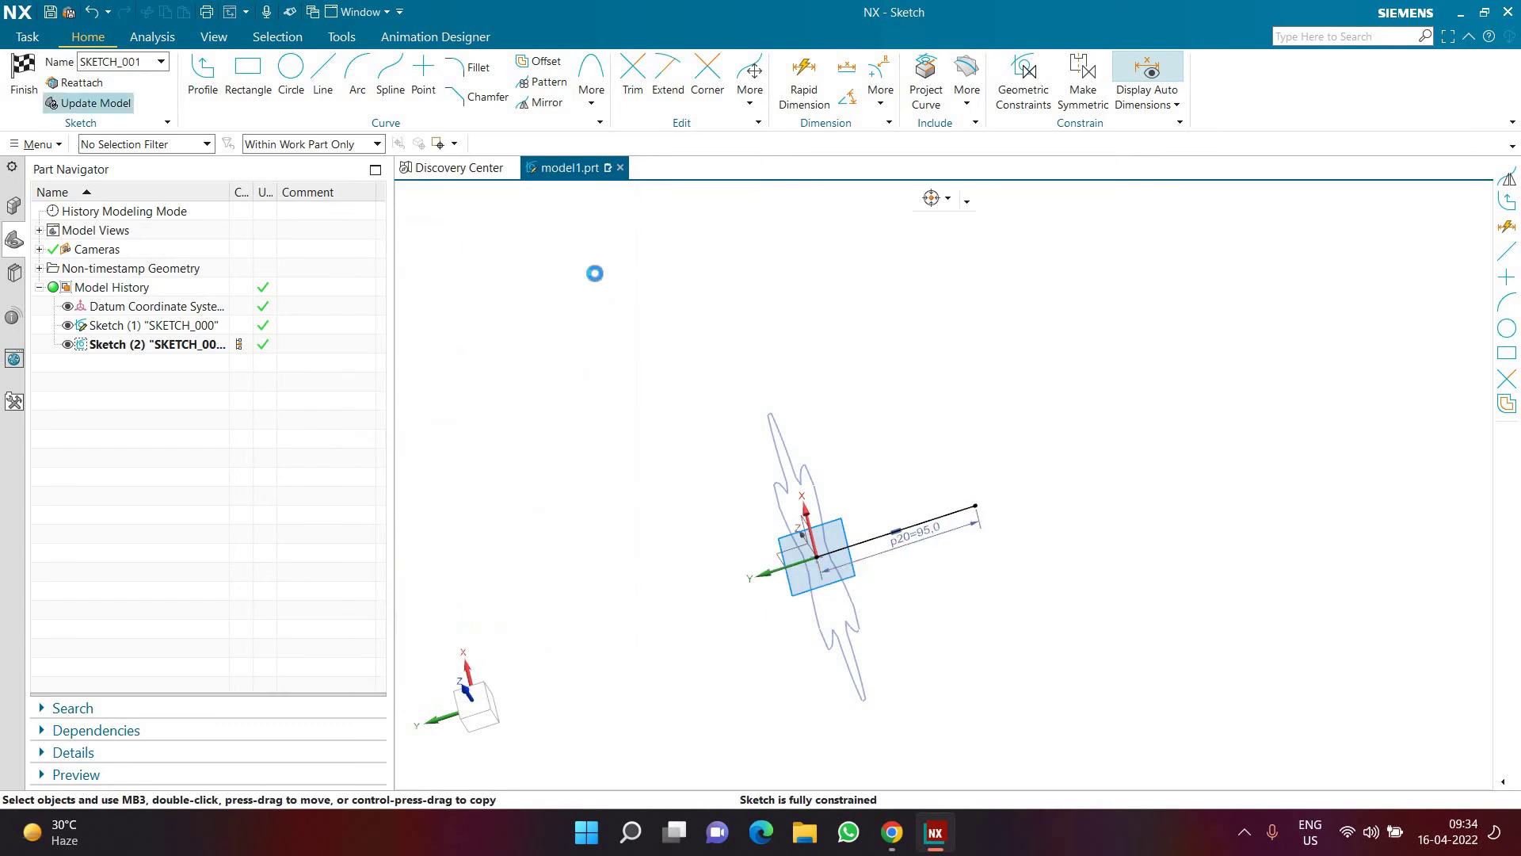
key(ctrl+q)
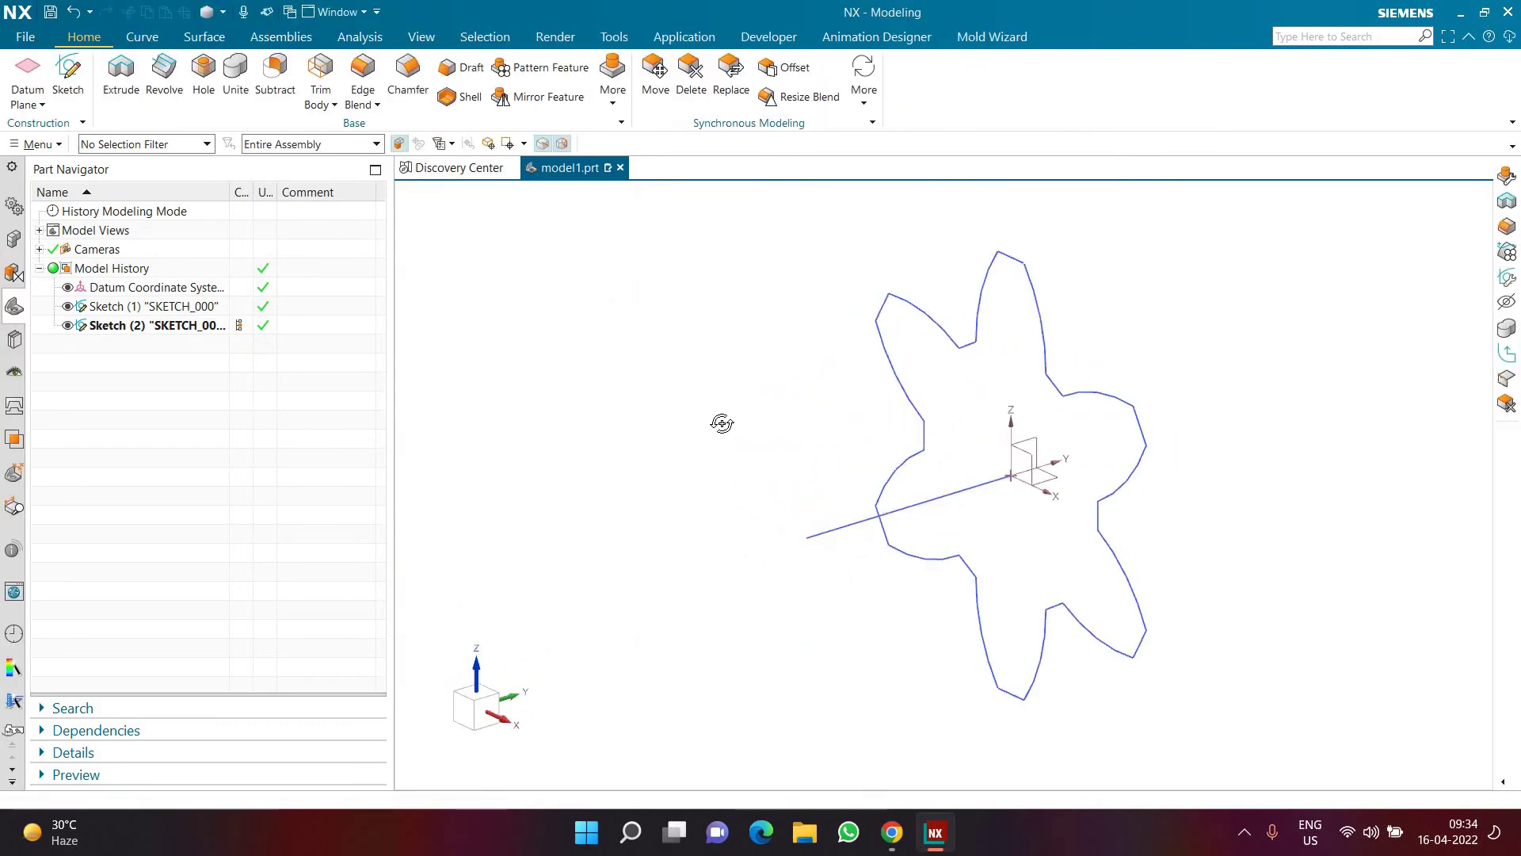
- Start a Swept feature and select the six-tooth outline as section with Connected Curves
mouse_move(720, 421)
middle_down()
mouse_move(703, 424)
mouse_move(760, 452)
middle_up()
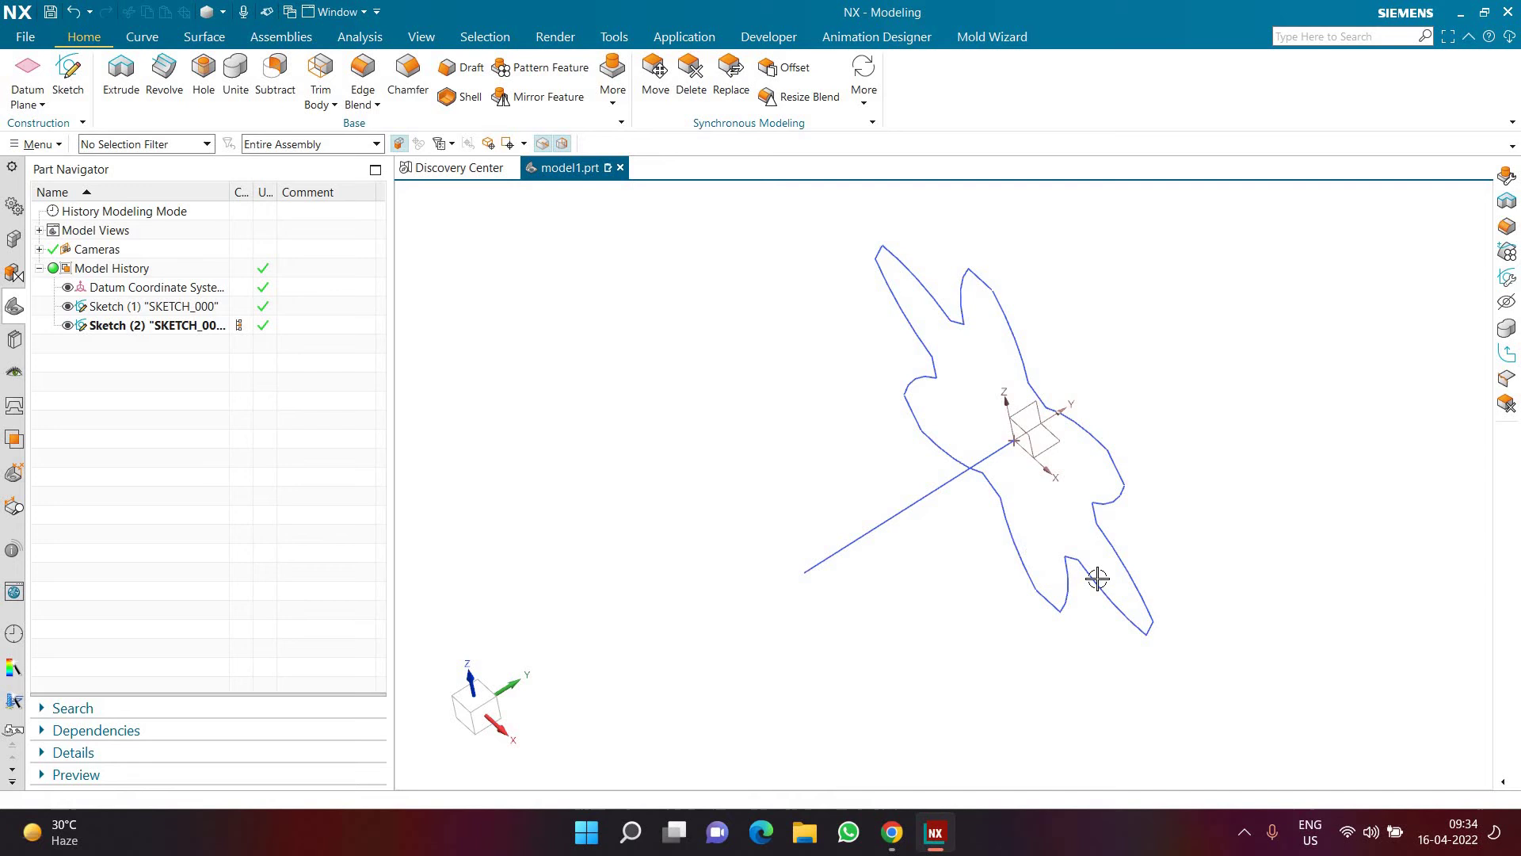
middle_drag(1039, 468, 261, 134)
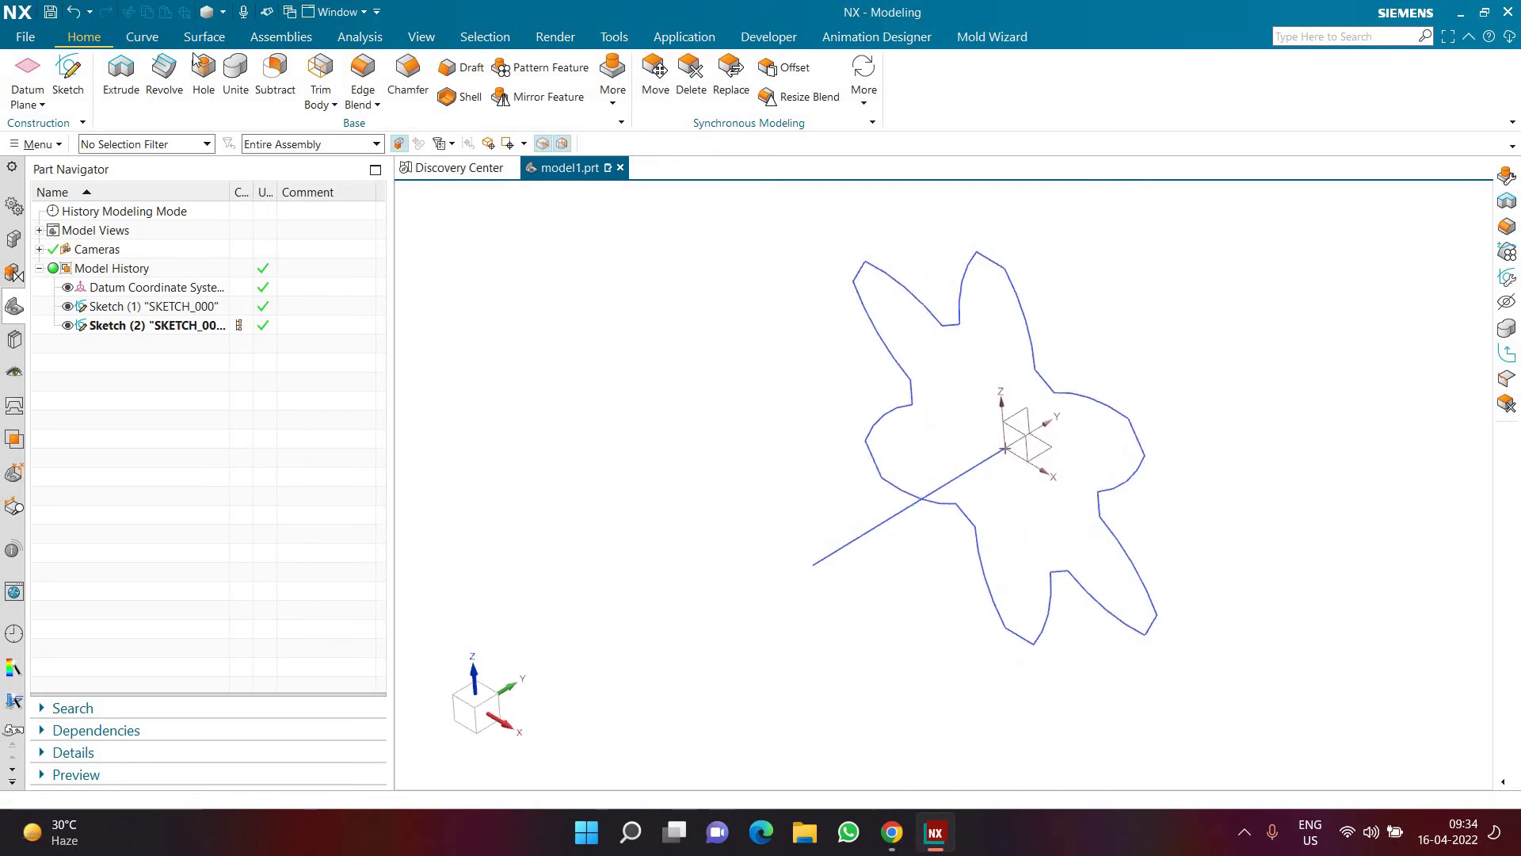
click(200, 37)
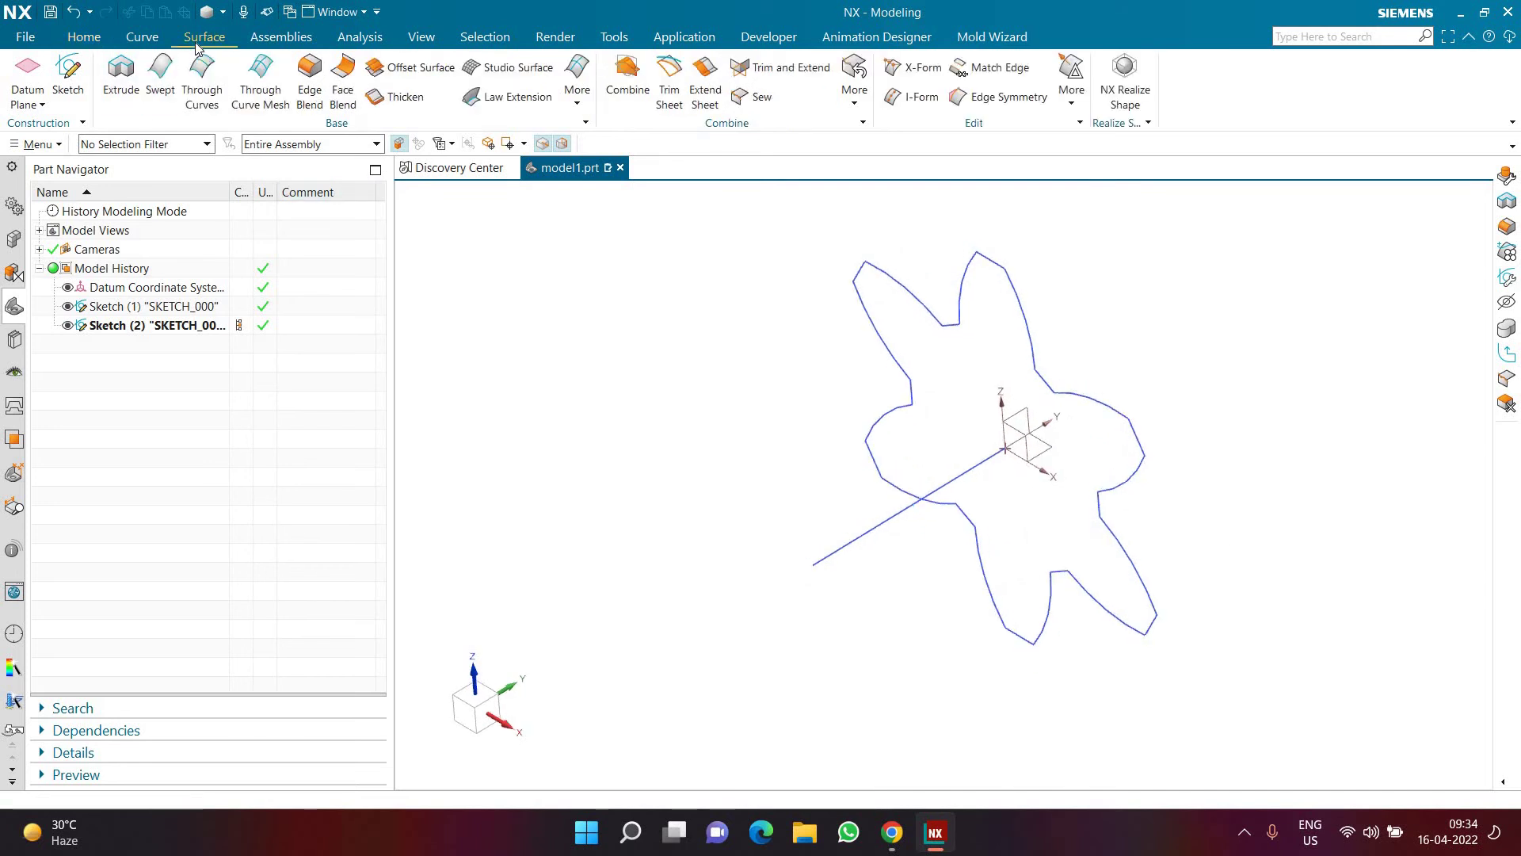
click(155, 110)
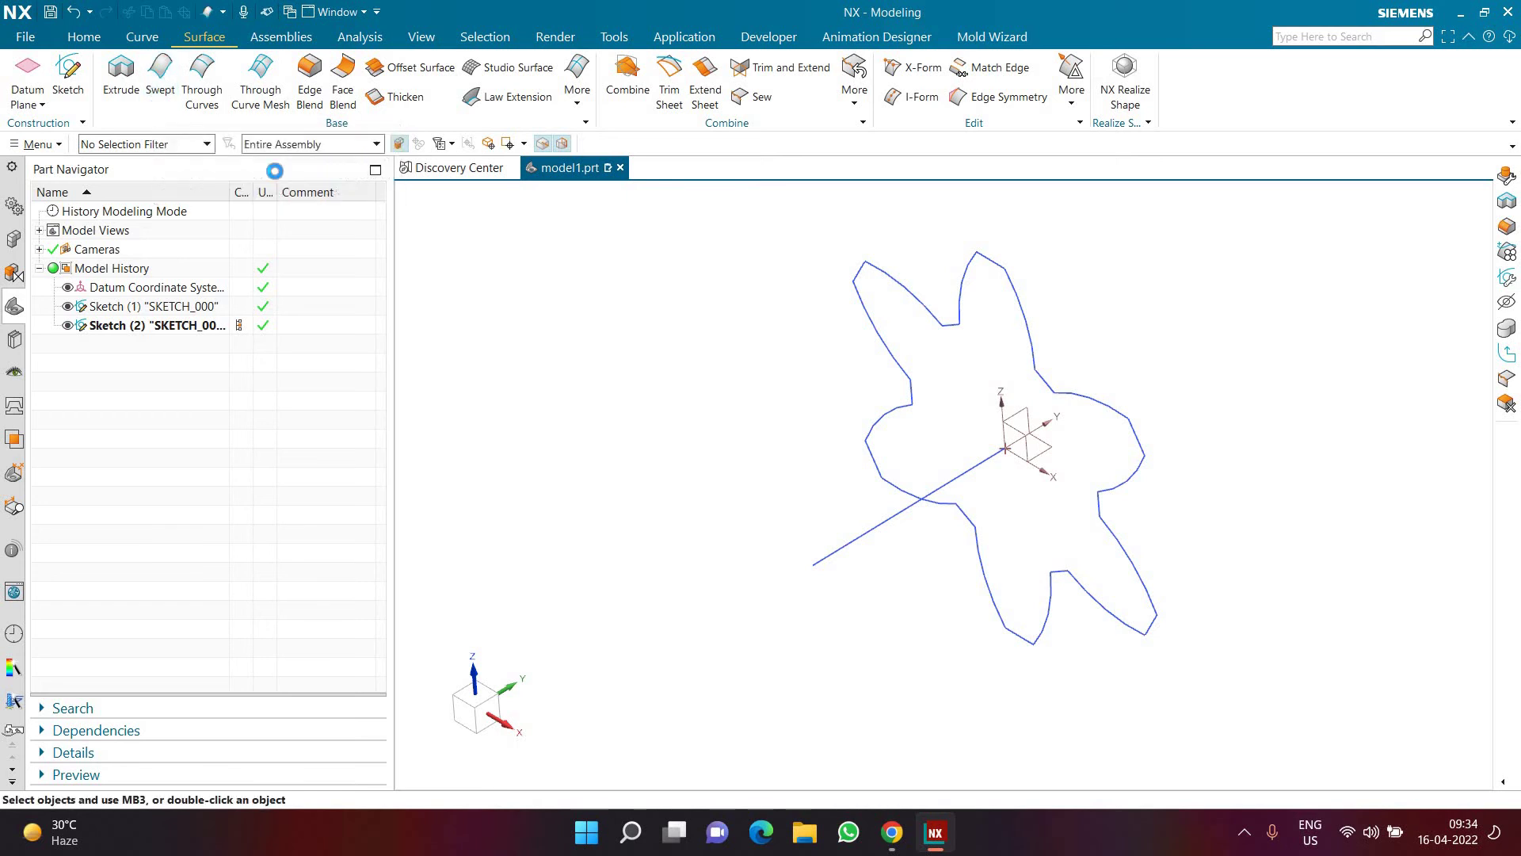
click(911, 199)
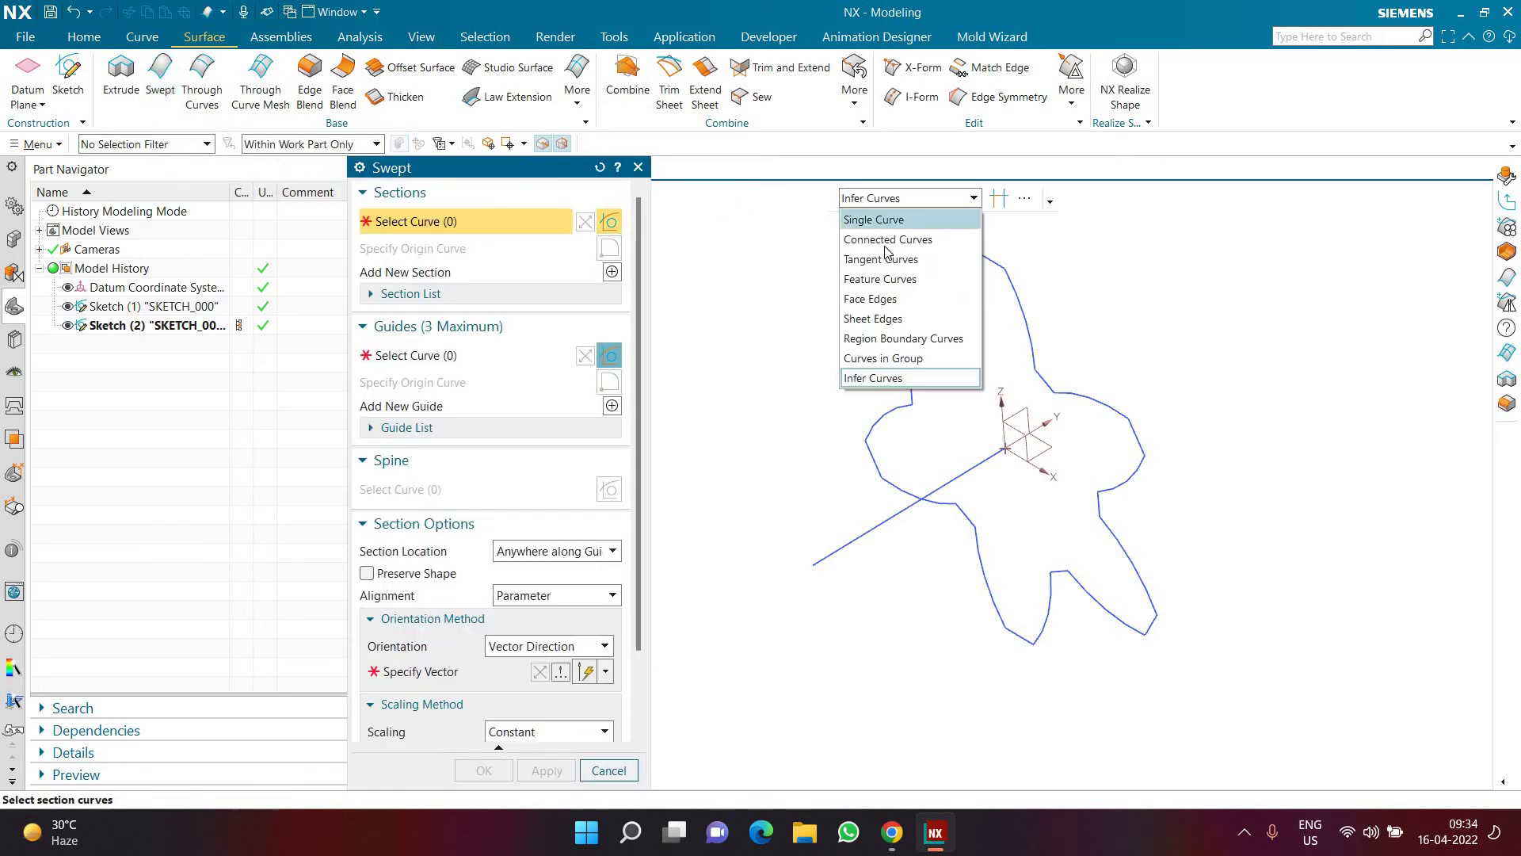
click(982, 241)
click(951, 324)
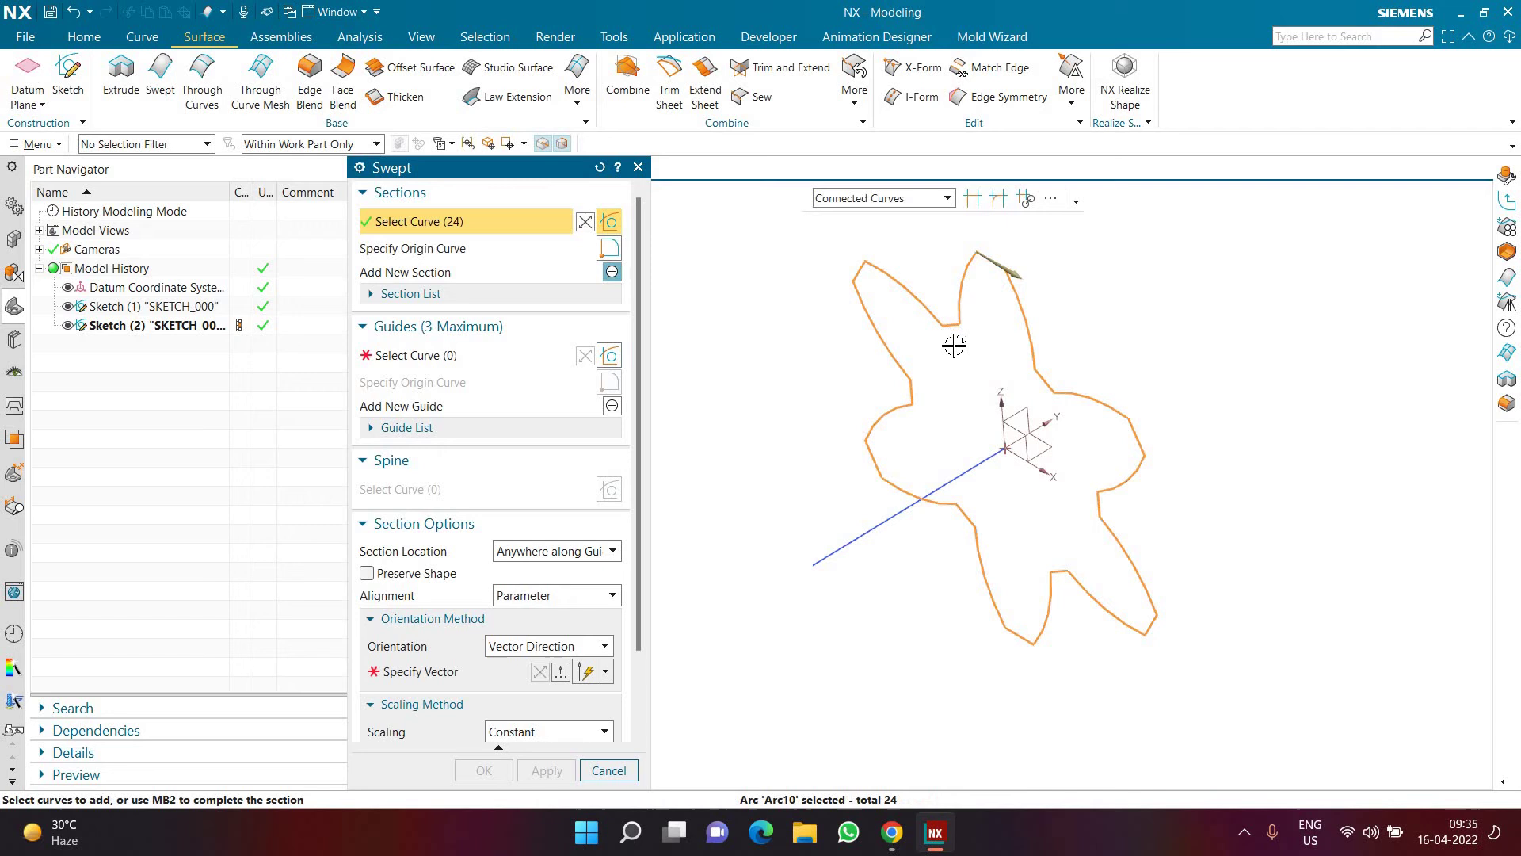
- Reset the sweep settings and reselect the full star outline as the section
click(600, 168)
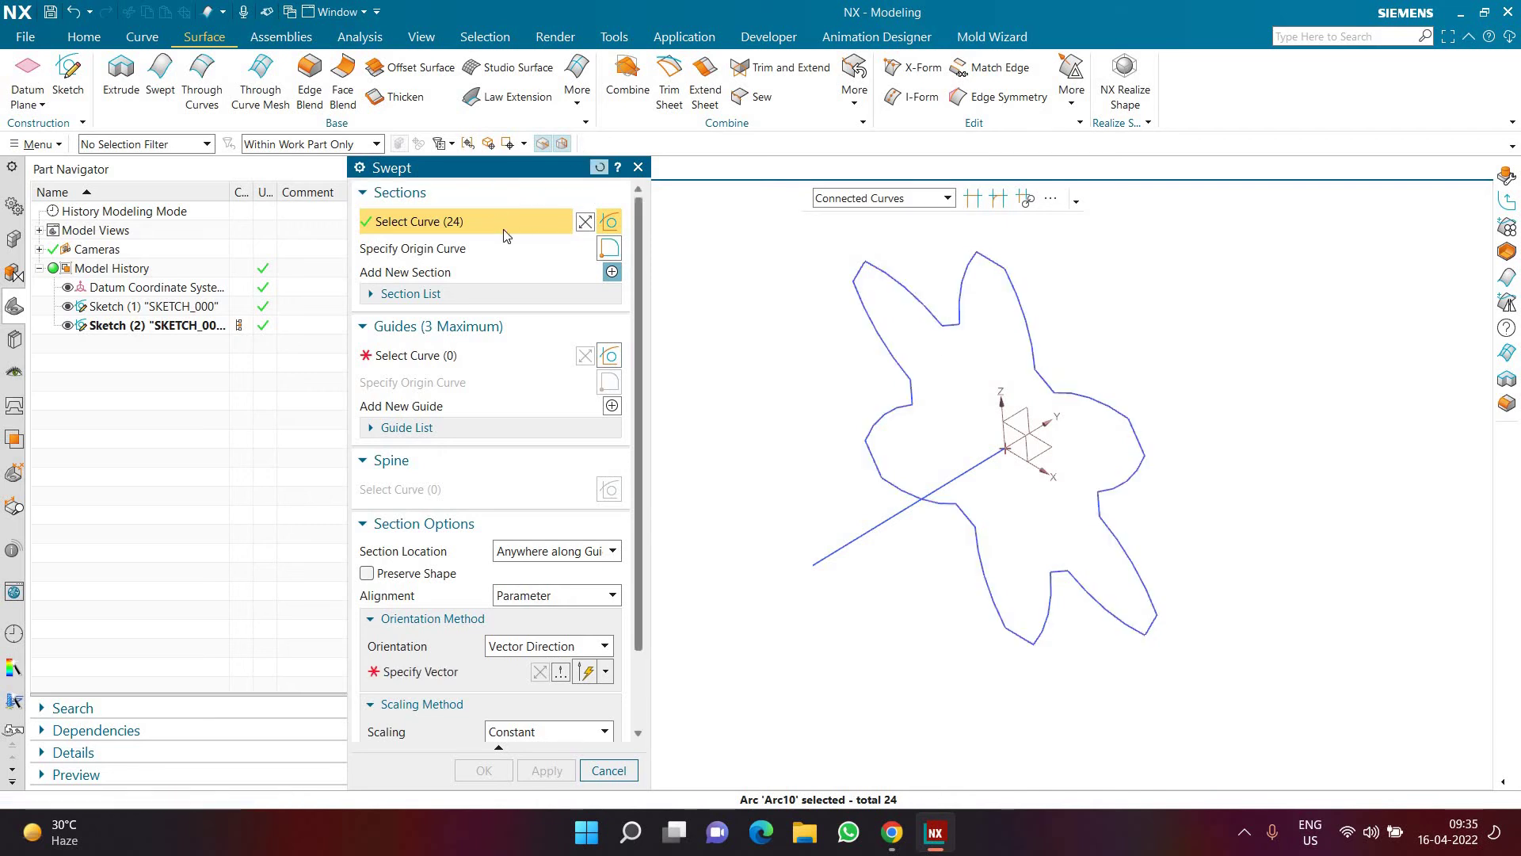
click(887, 198)
click(982, 240)
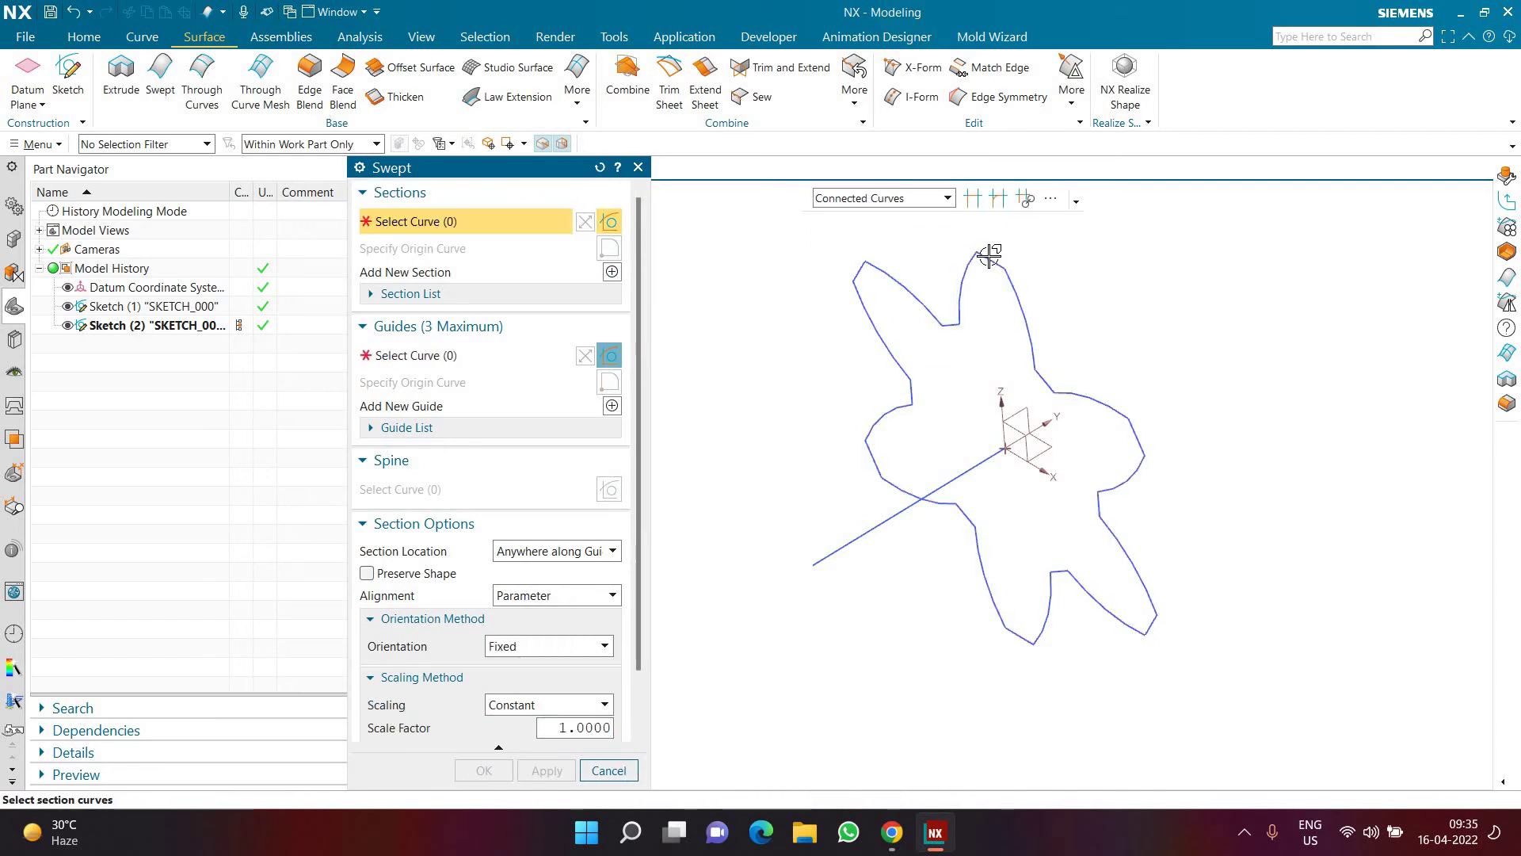
click(1046, 266)
middle_click(657, 305)
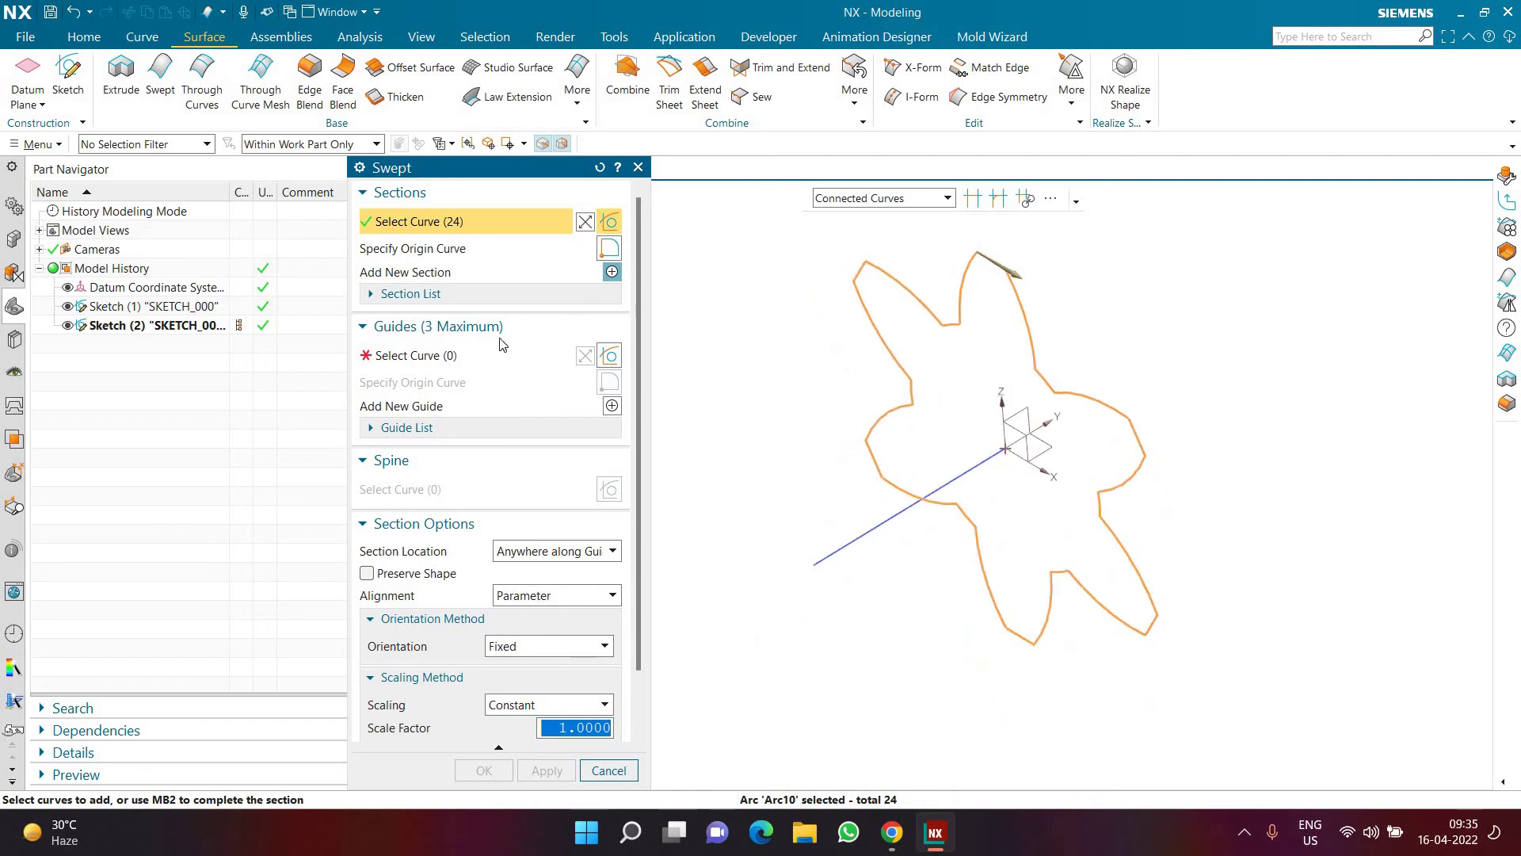
- Pick the 95 mm straight line as the guide, previewing the toothed solid
click(847, 204)
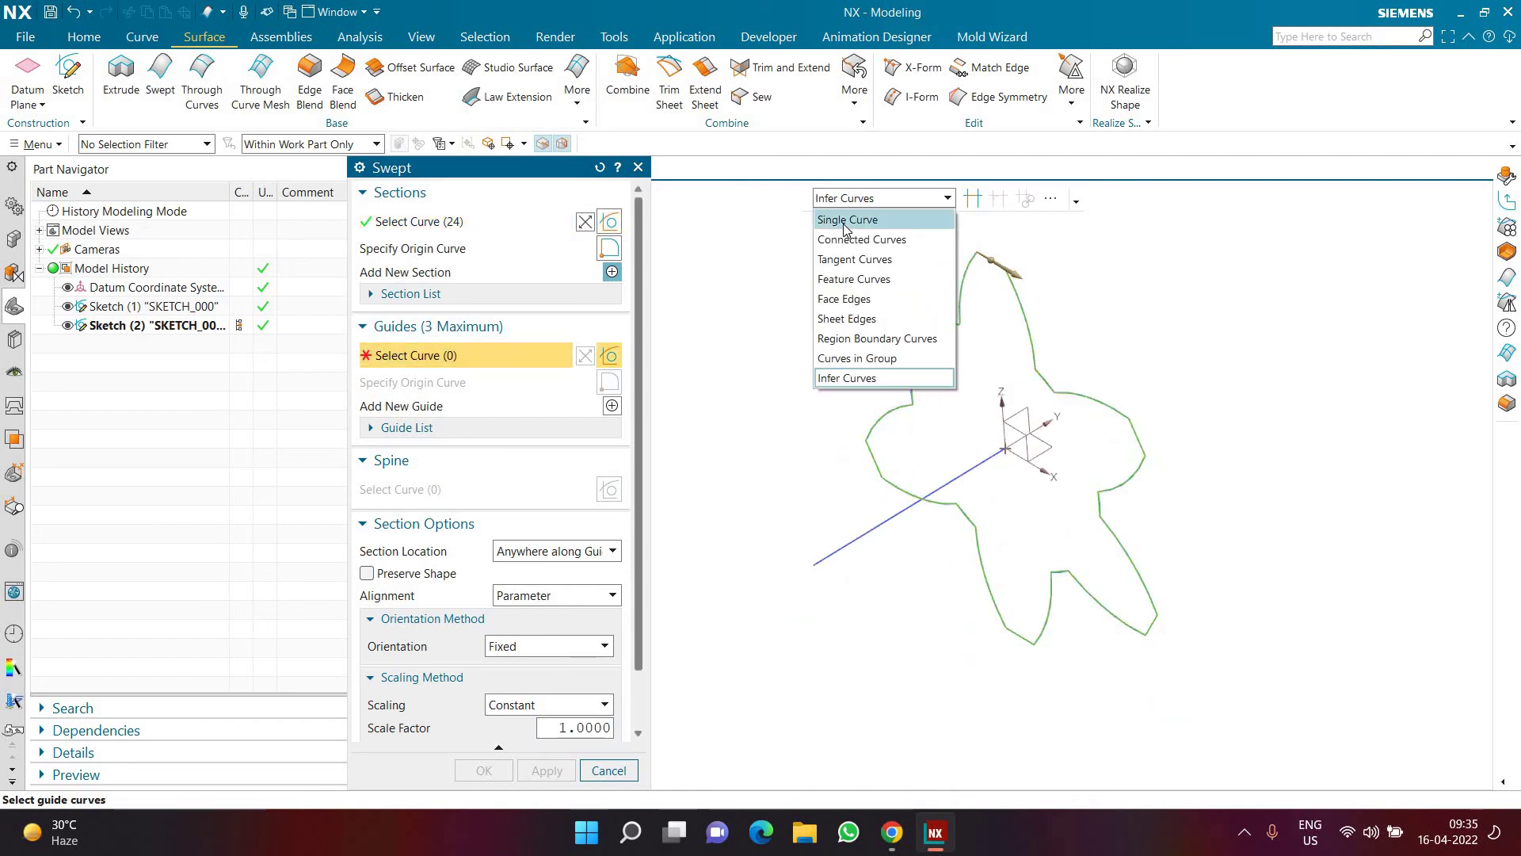
click(976, 459)
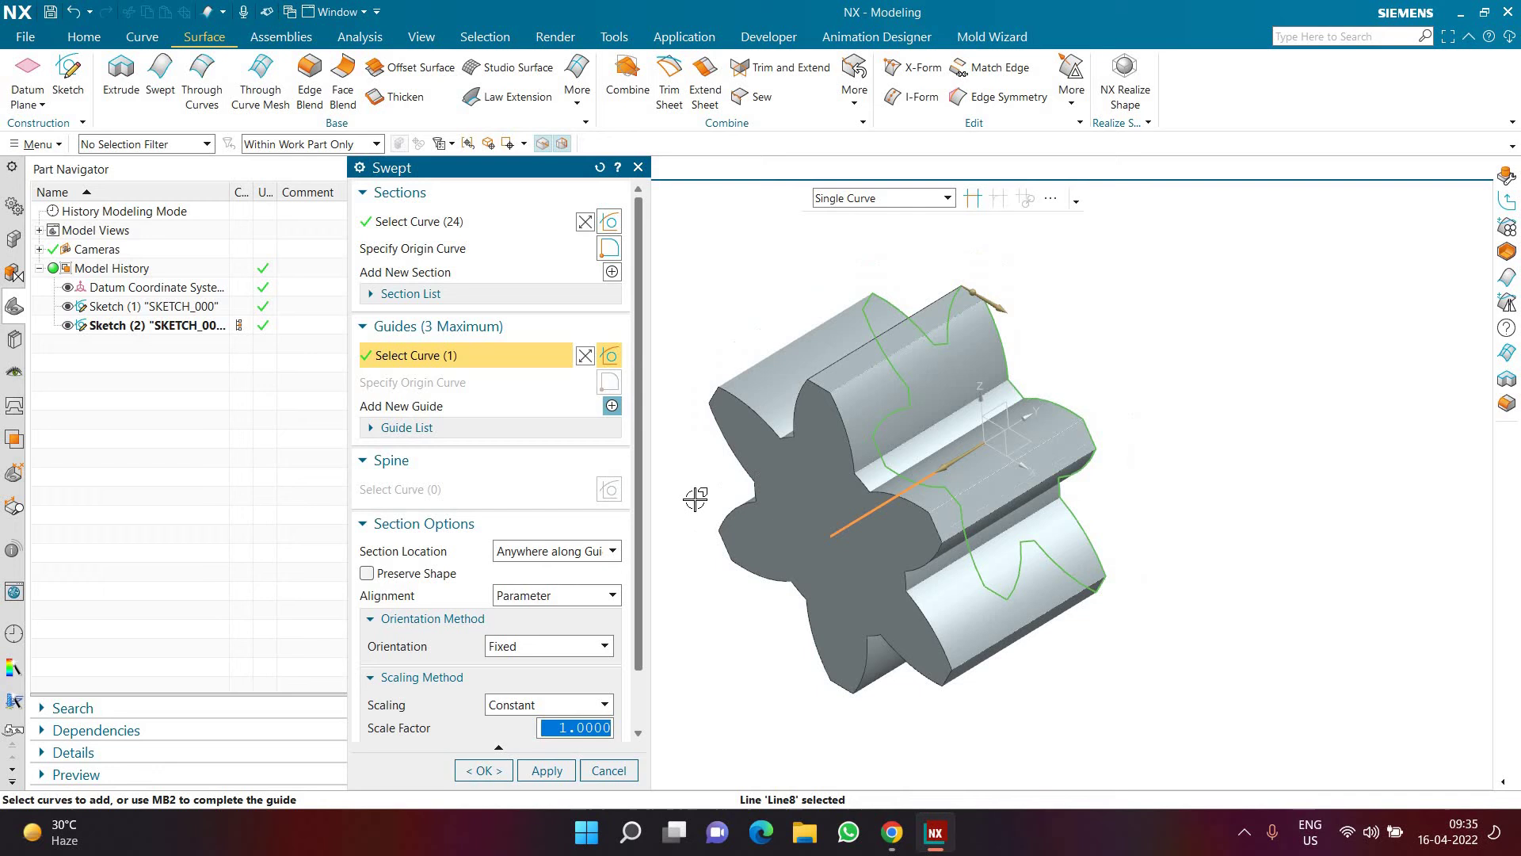
scroll(635, 539, down, 2)
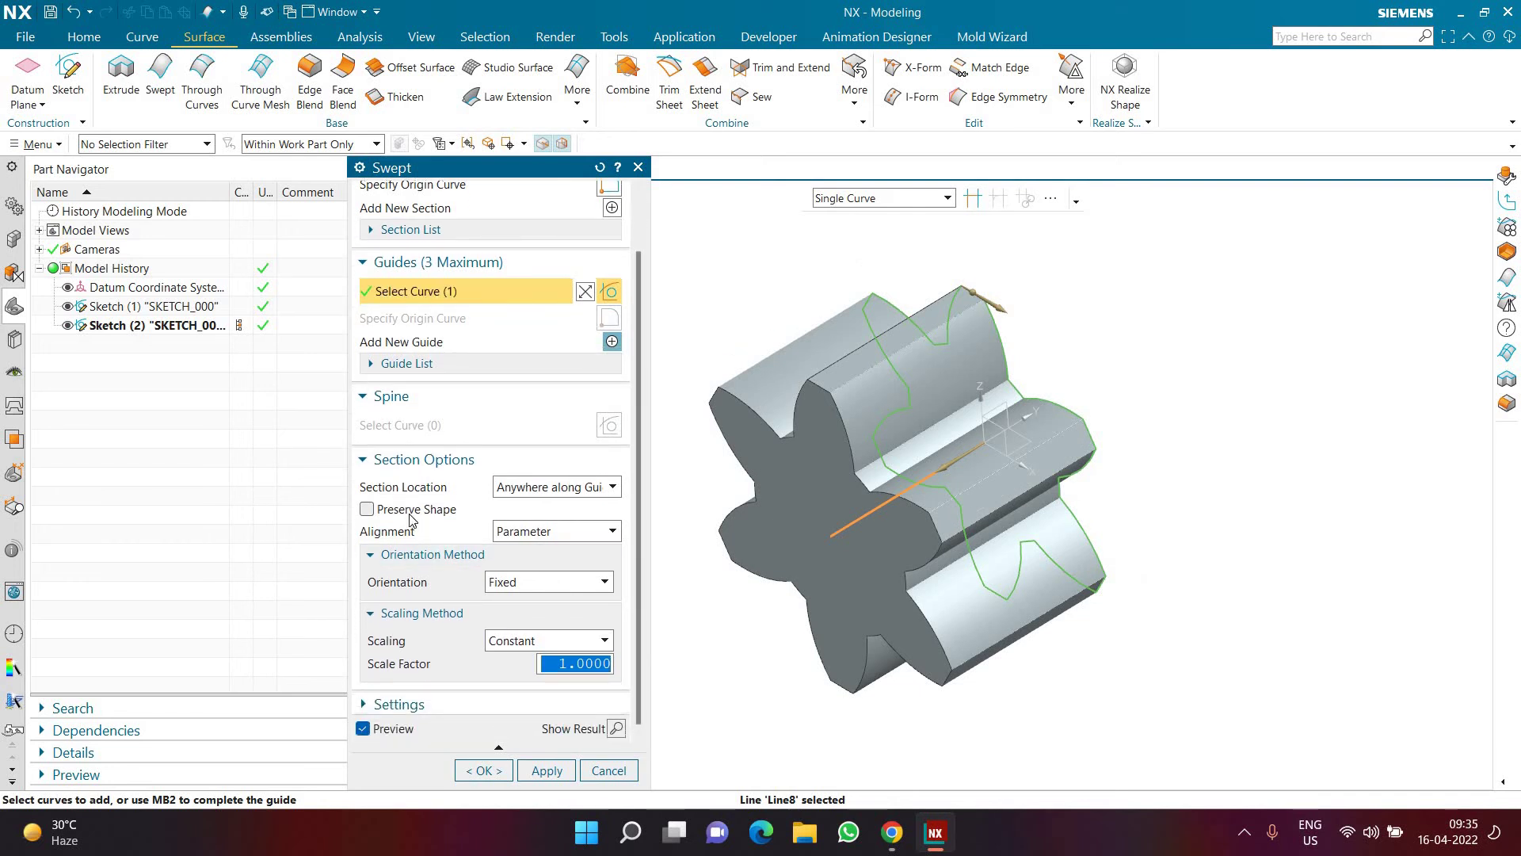
- Turn on Preserve Shape and keep Parameter section alignment
click(411, 511)
click(527, 534)
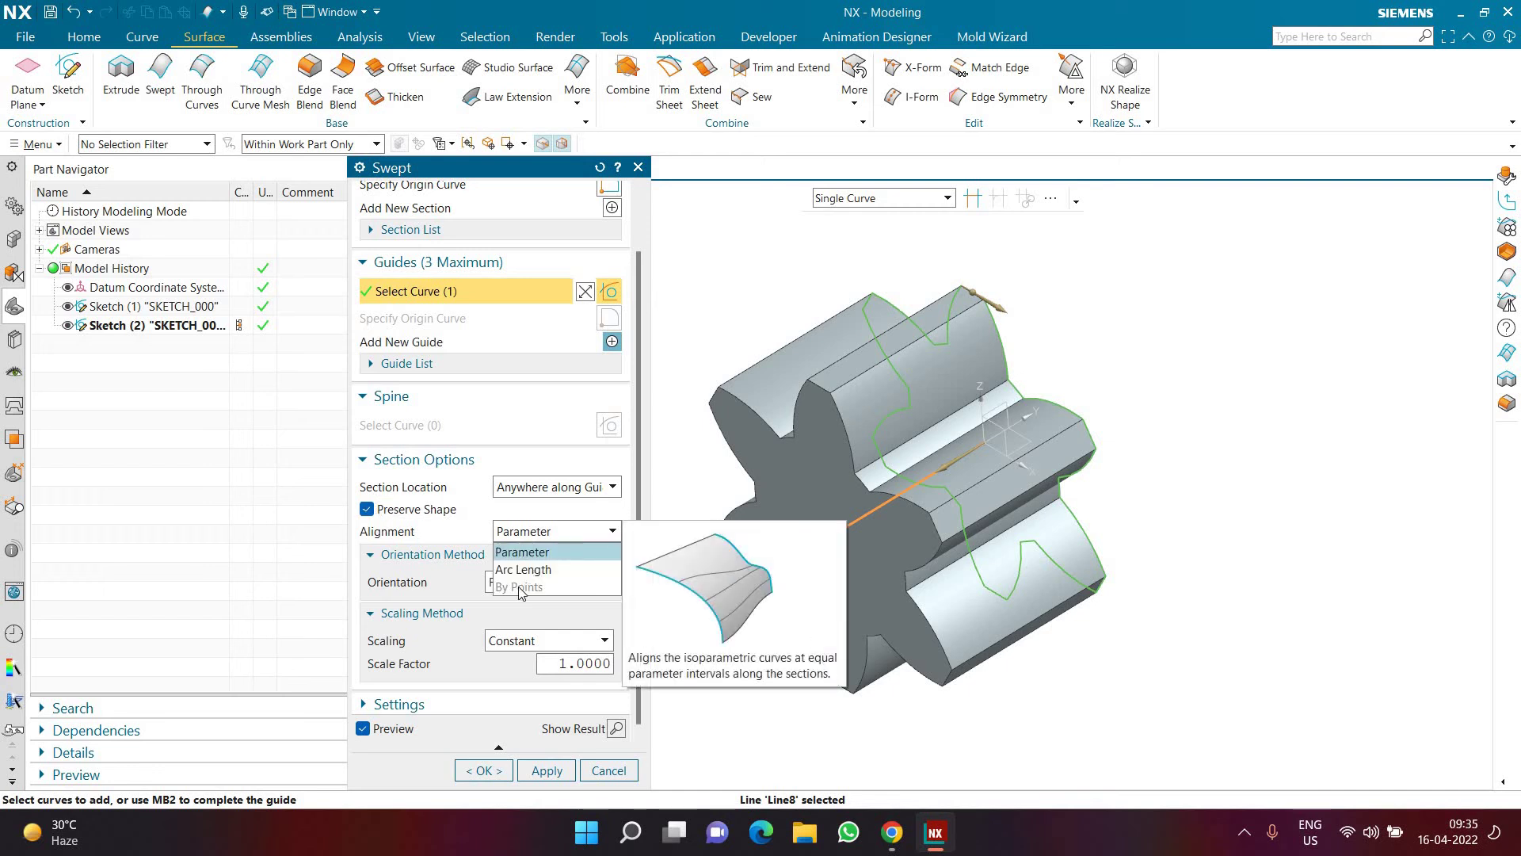
click(378, 521)
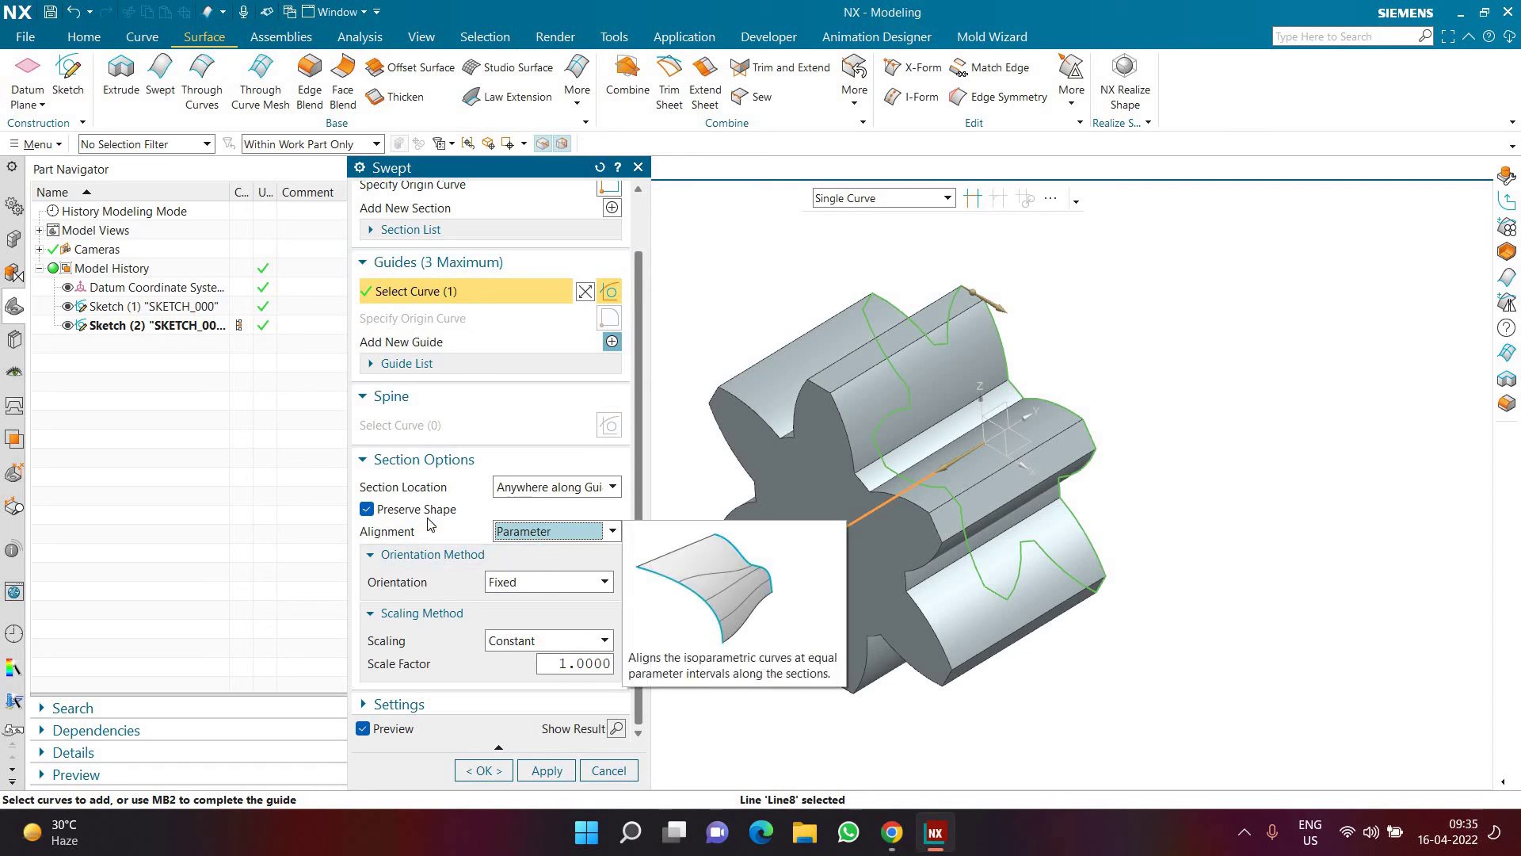
- Twist the profile with a linear Angular Law orientation from 0° to 30°
click(513, 584)
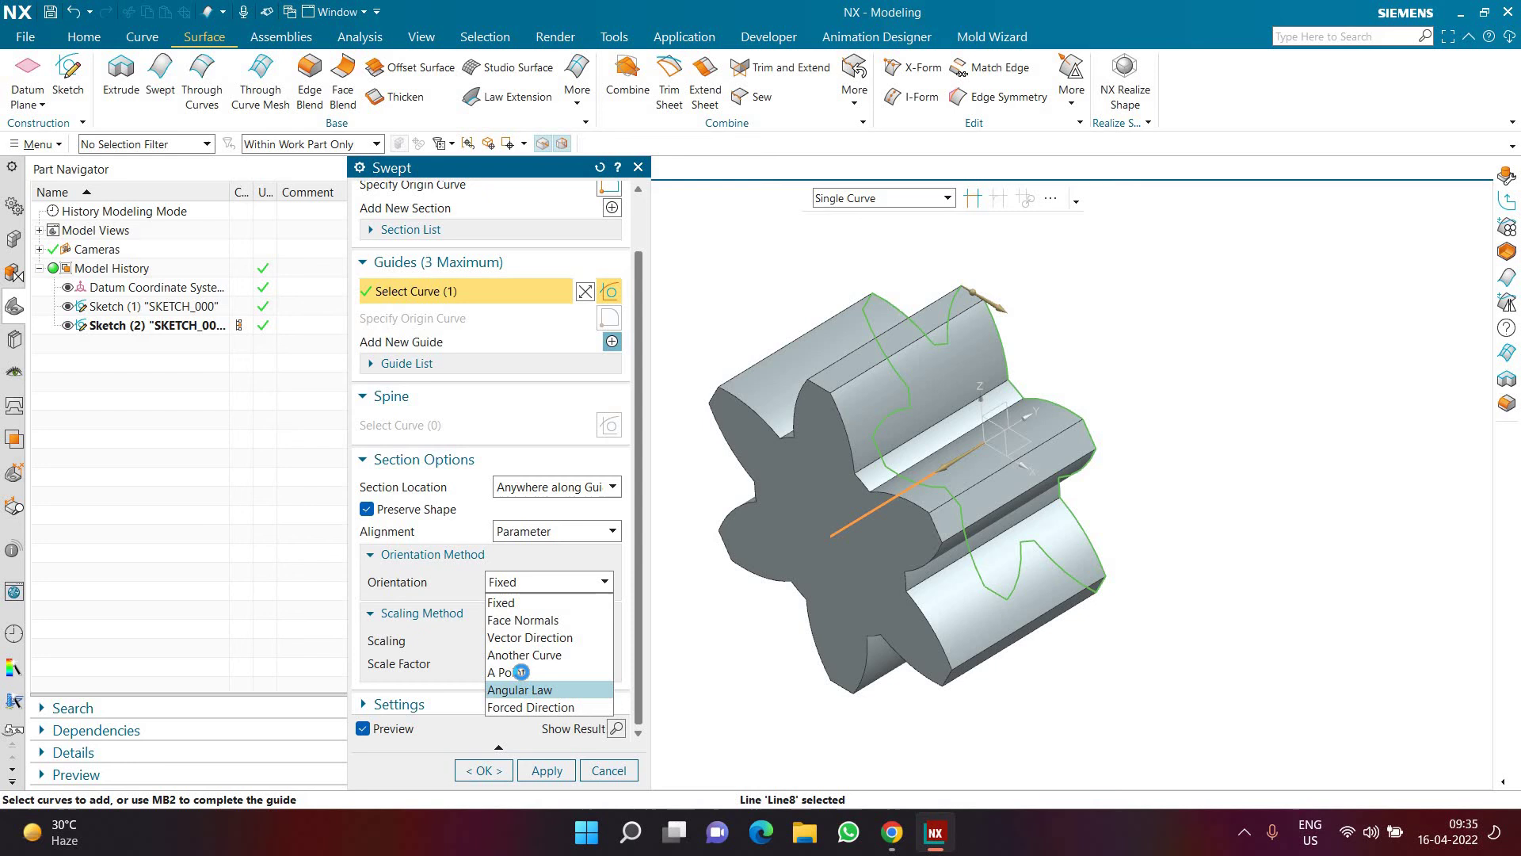
click(520, 686)
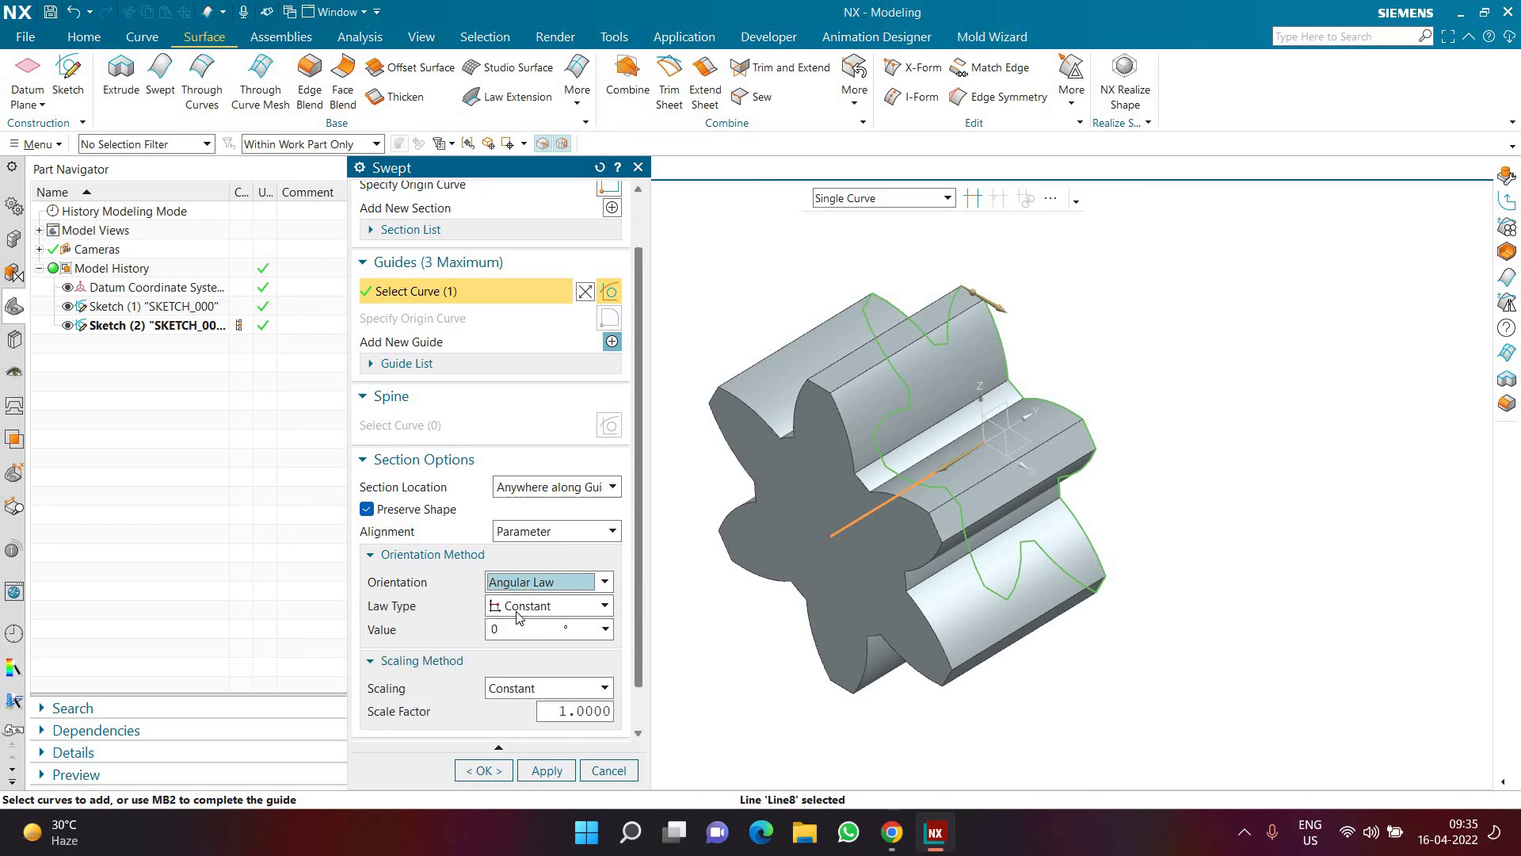
click(518, 614)
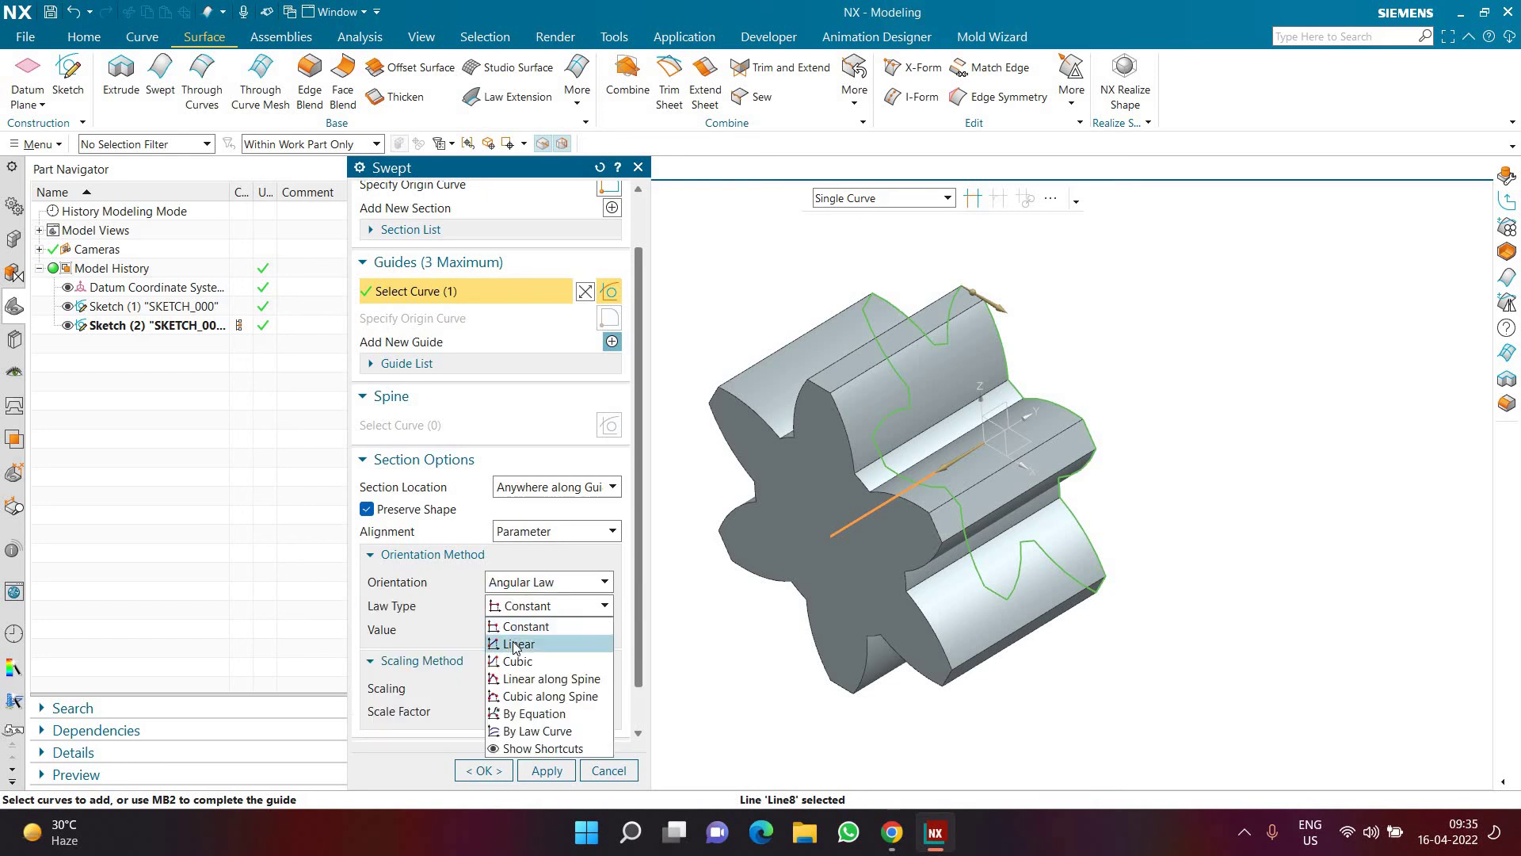
click(516, 645)
key(Tab)
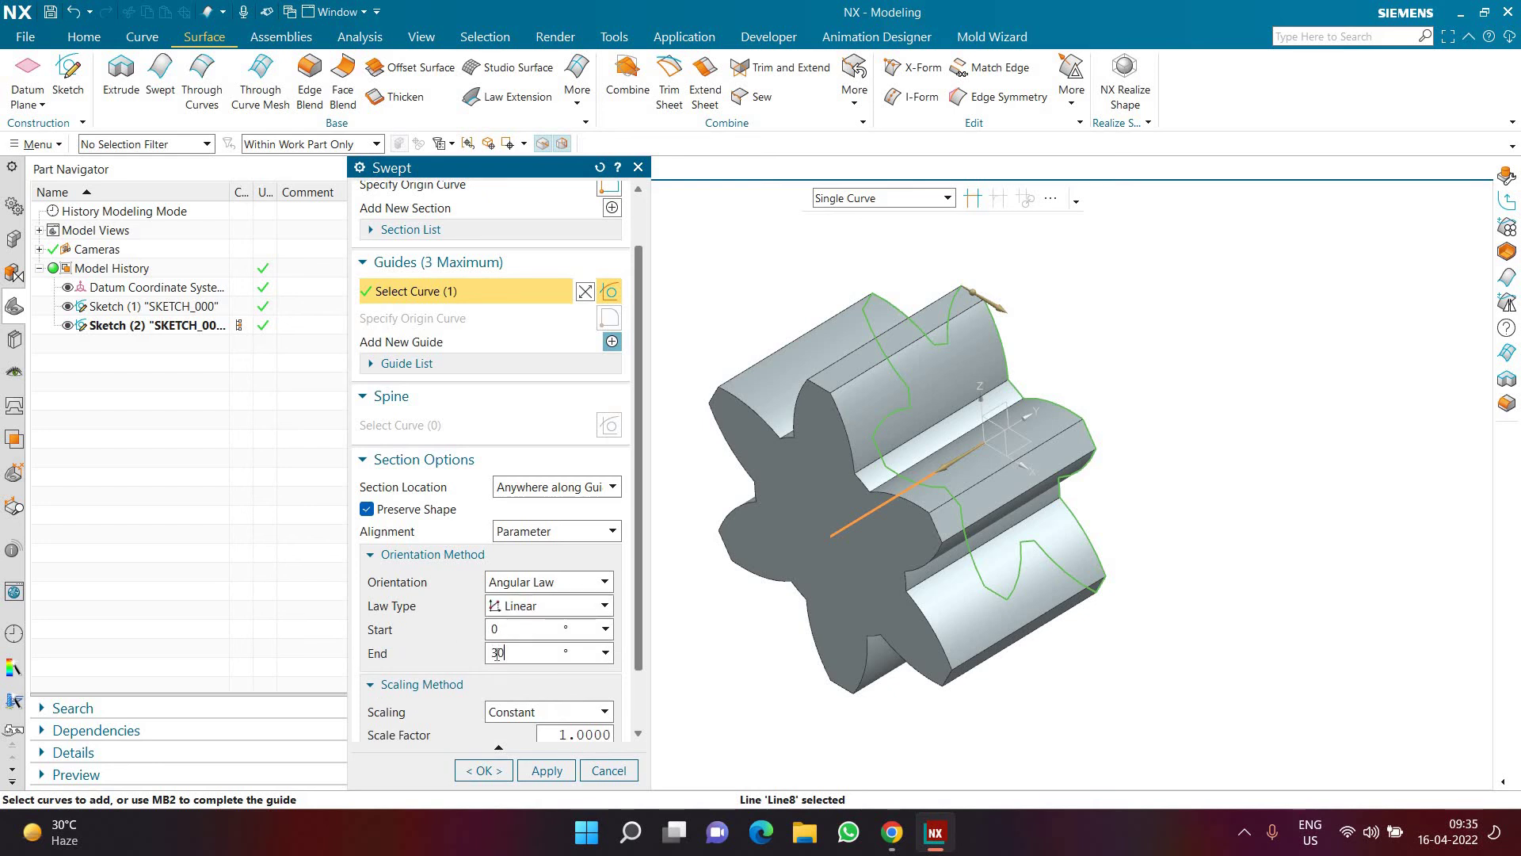
click(498, 654)
text(30)
key(Return)
middle_drag(1012, 636, 636, 621)
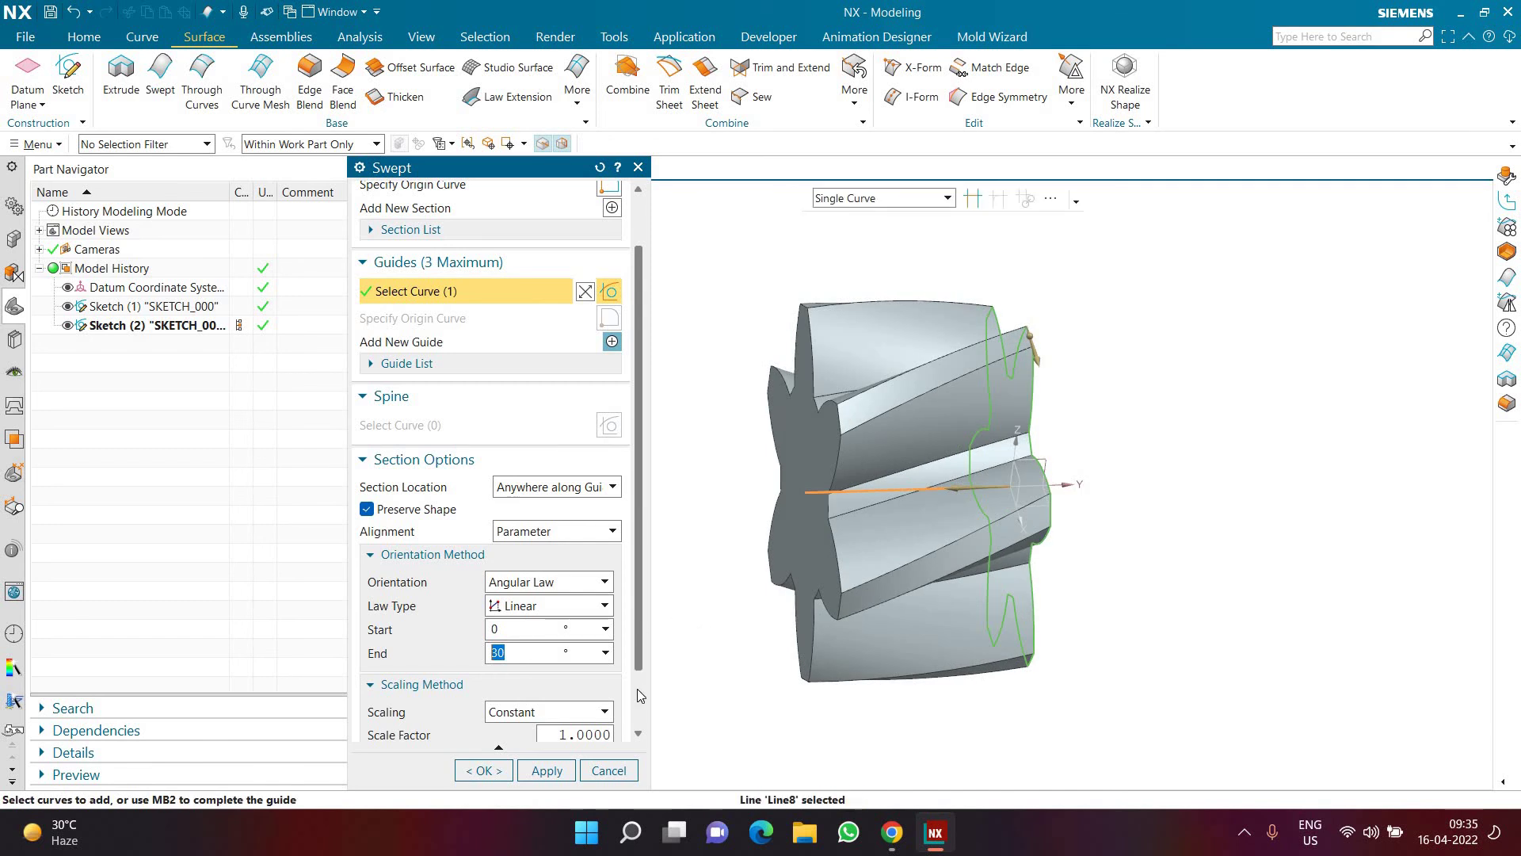
- Scale the profile with a linear Blending Function from 1.0 to 0.5
scroll(517, 650, down, 3)
click(517, 647)
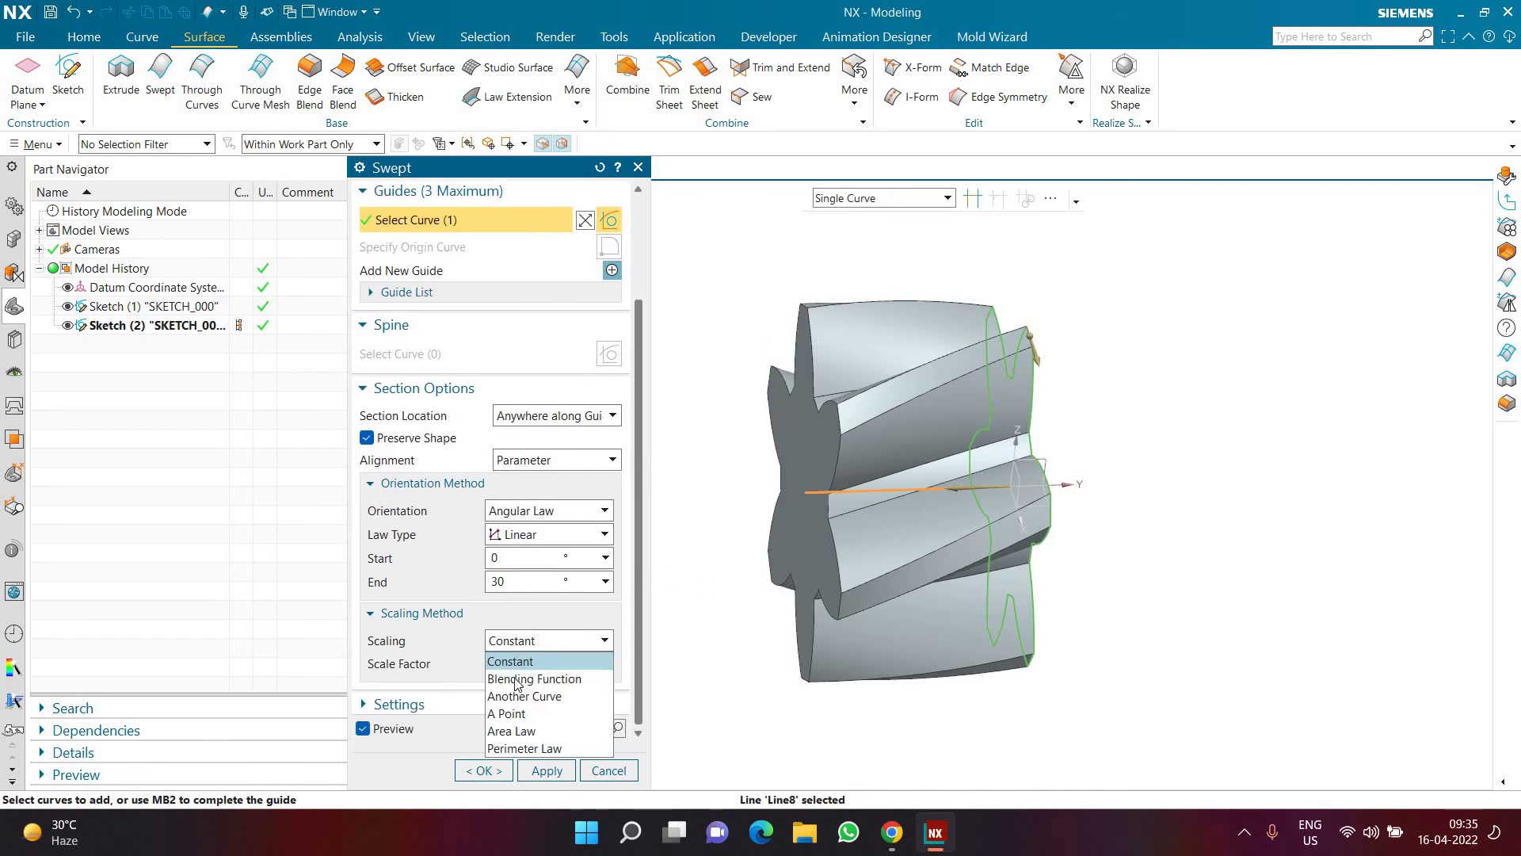
click(517, 679)
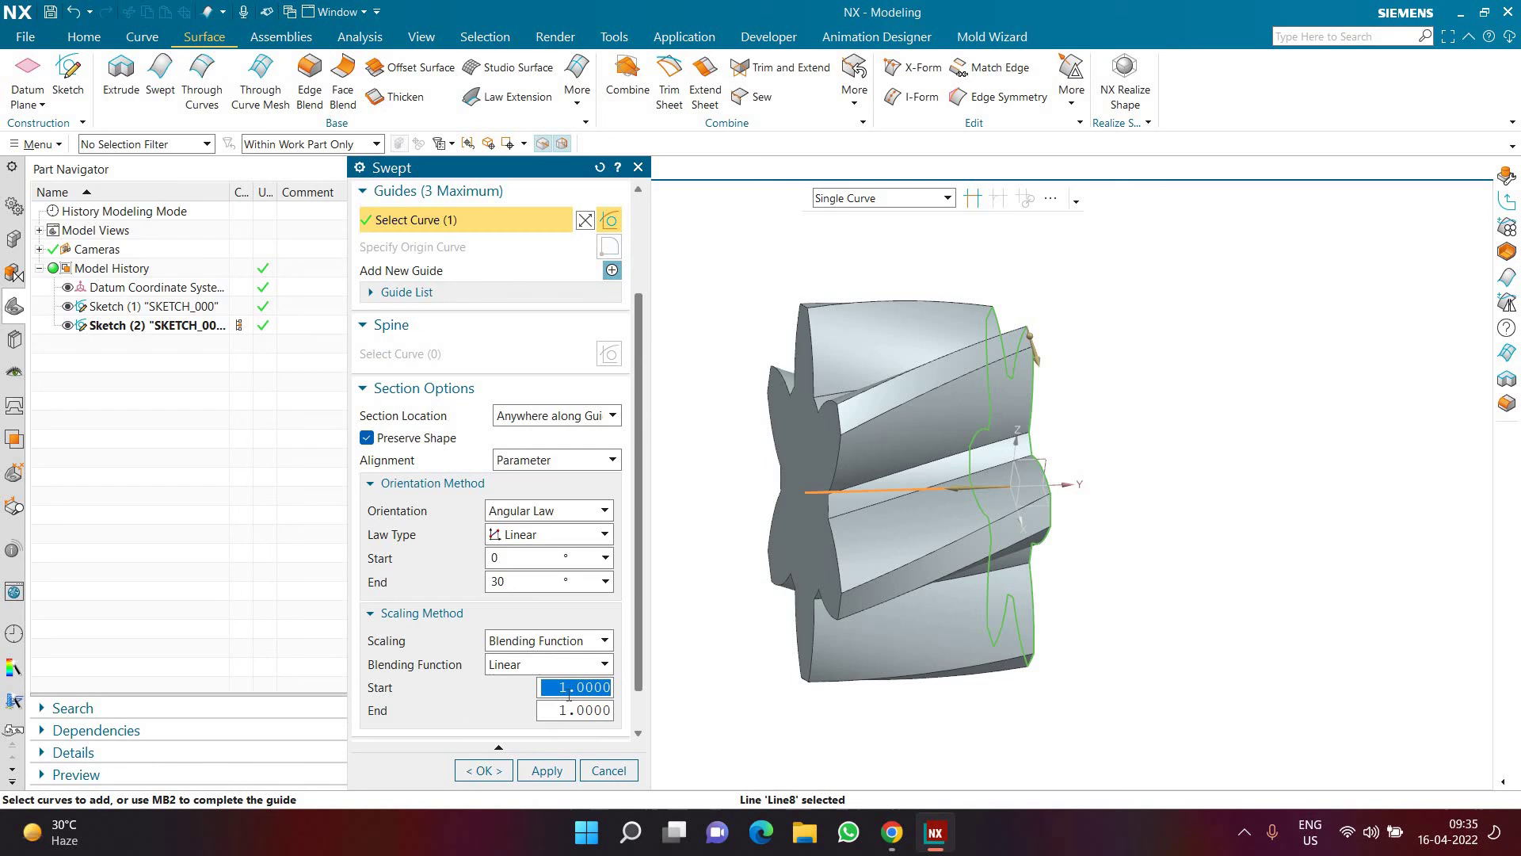
click(587, 710)
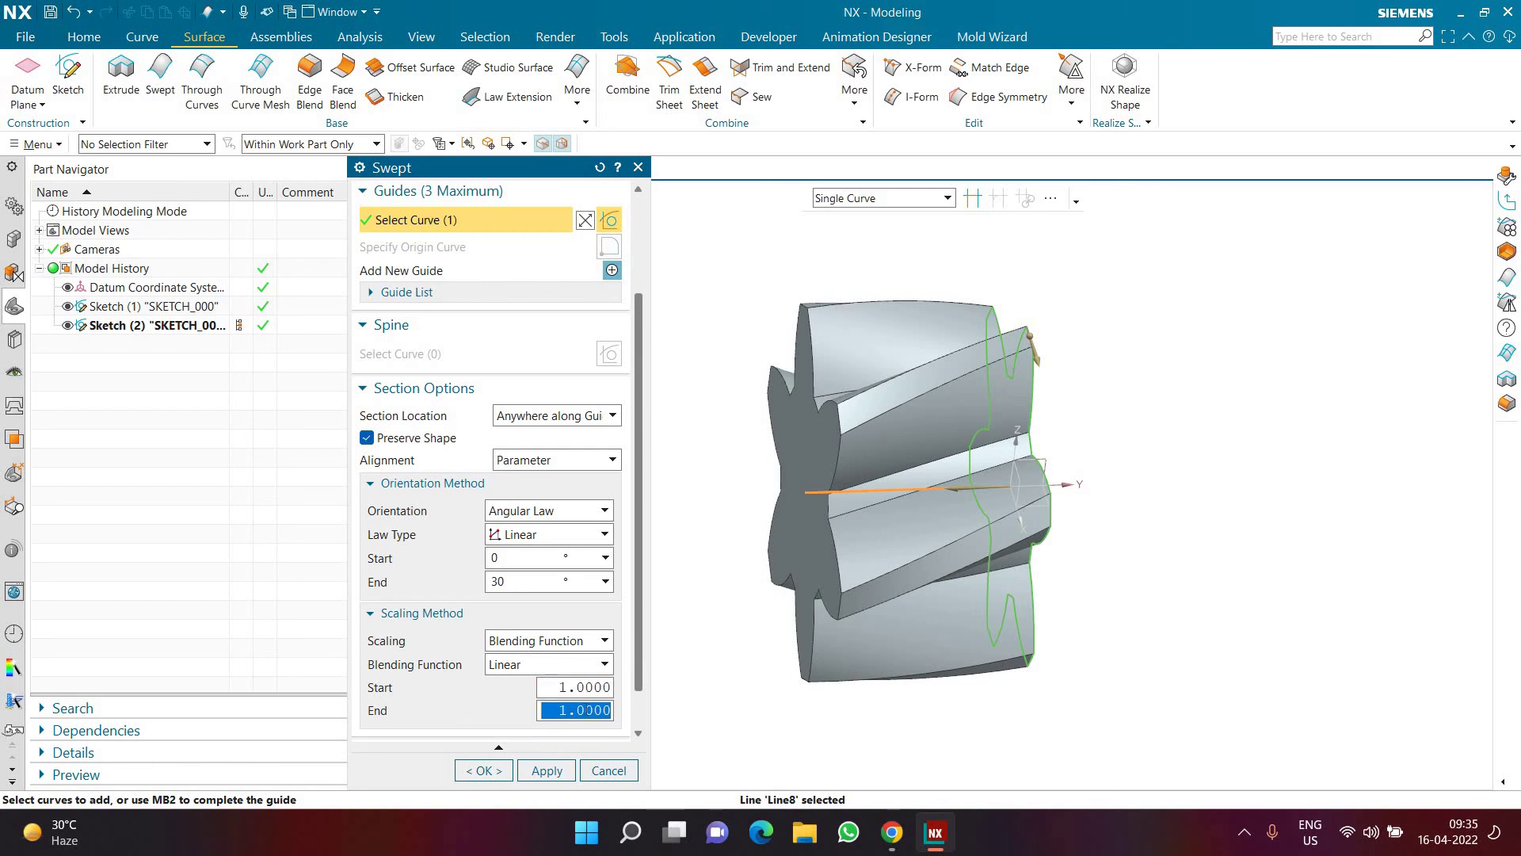
text(0.5)
key(Return)
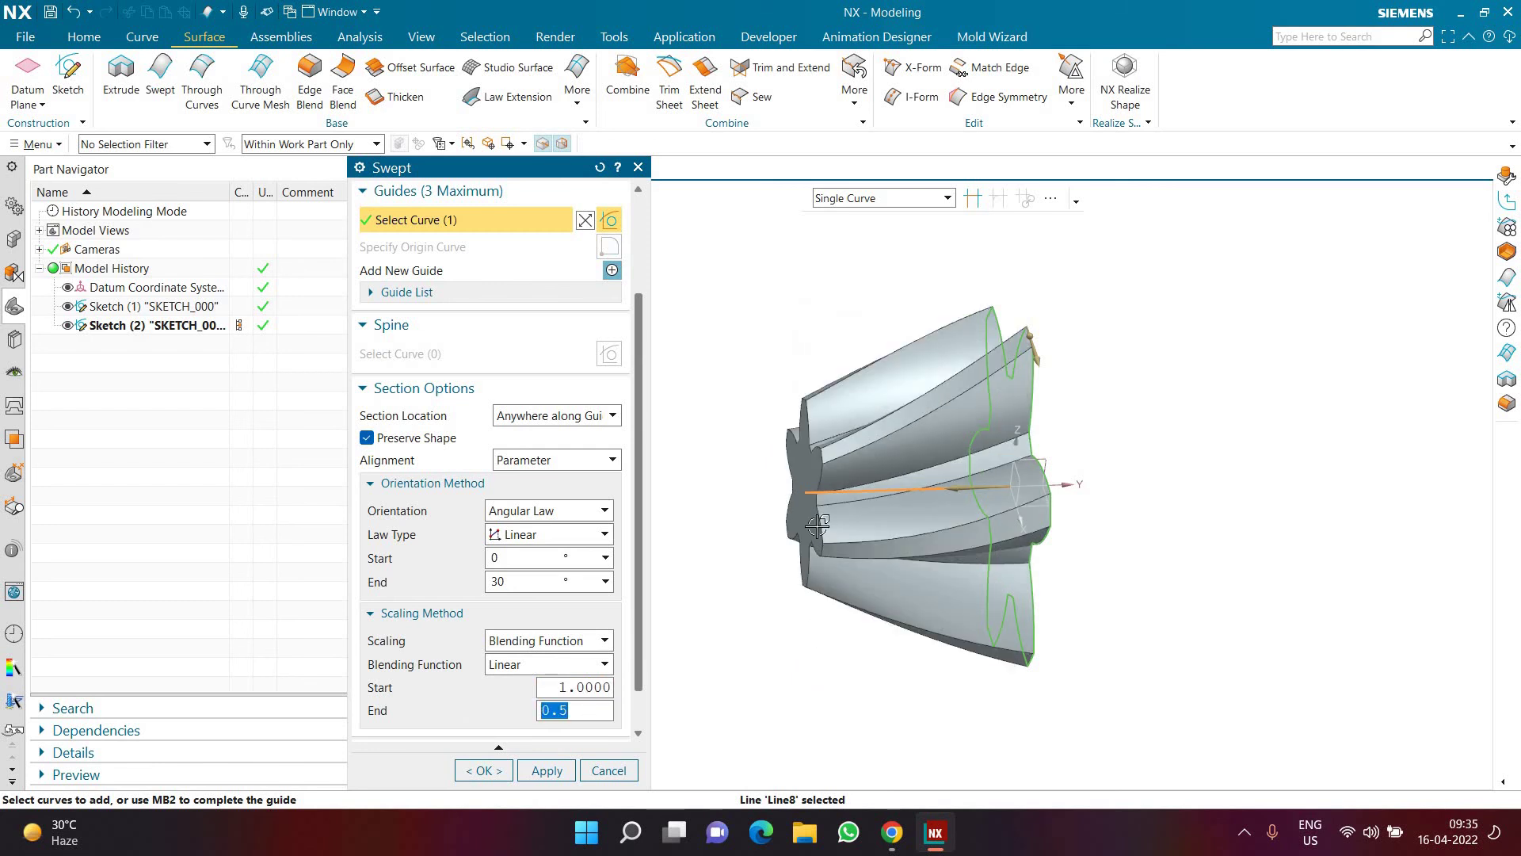
middle_drag(729, 553, 750, 644)
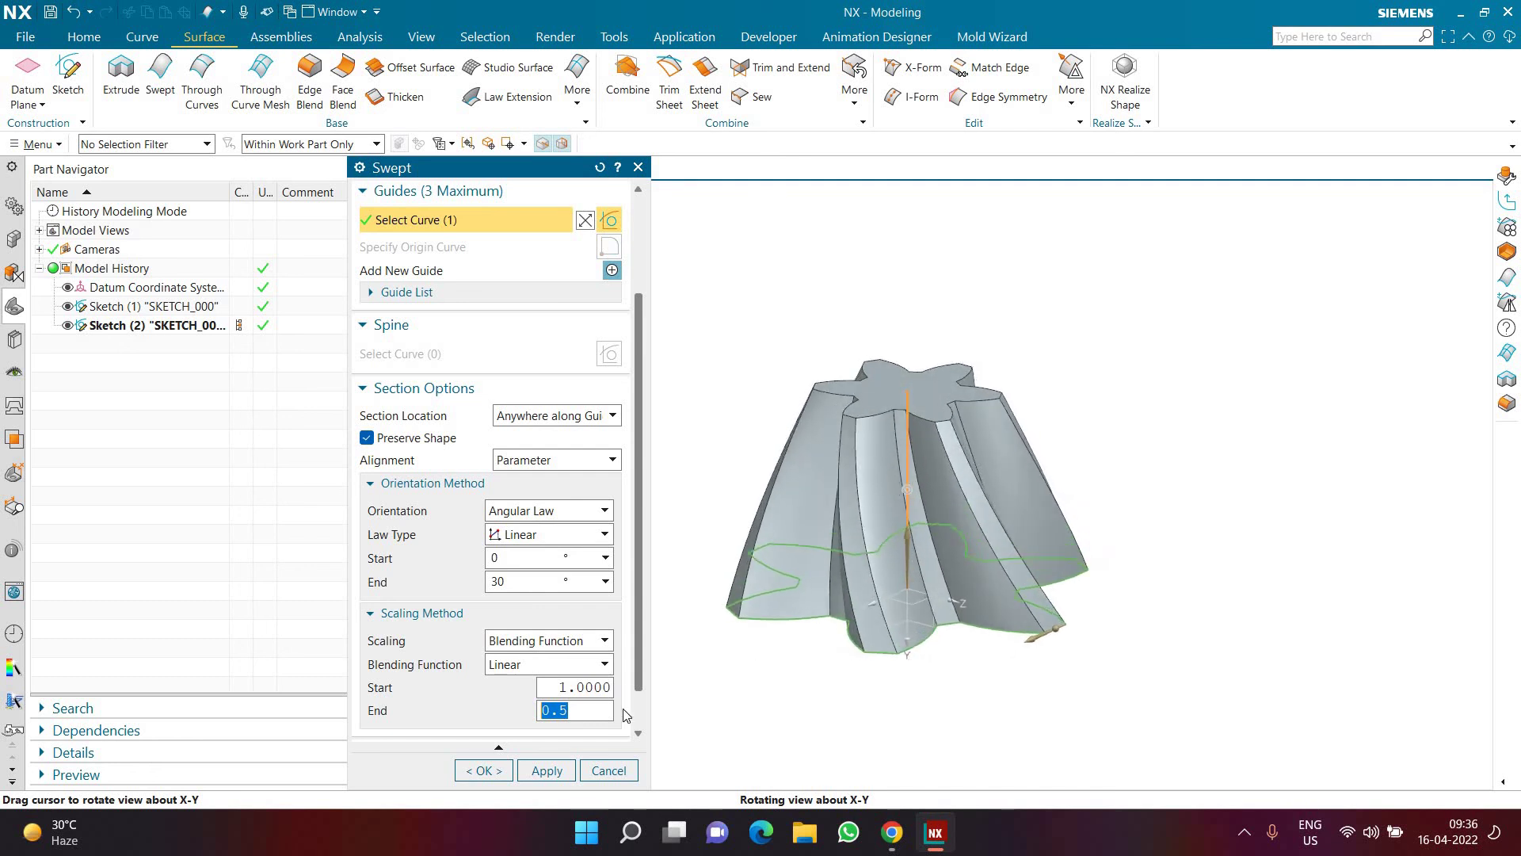
- Confirm the Swept dialog to create the gear solid, then view it from below
click(483, 770)
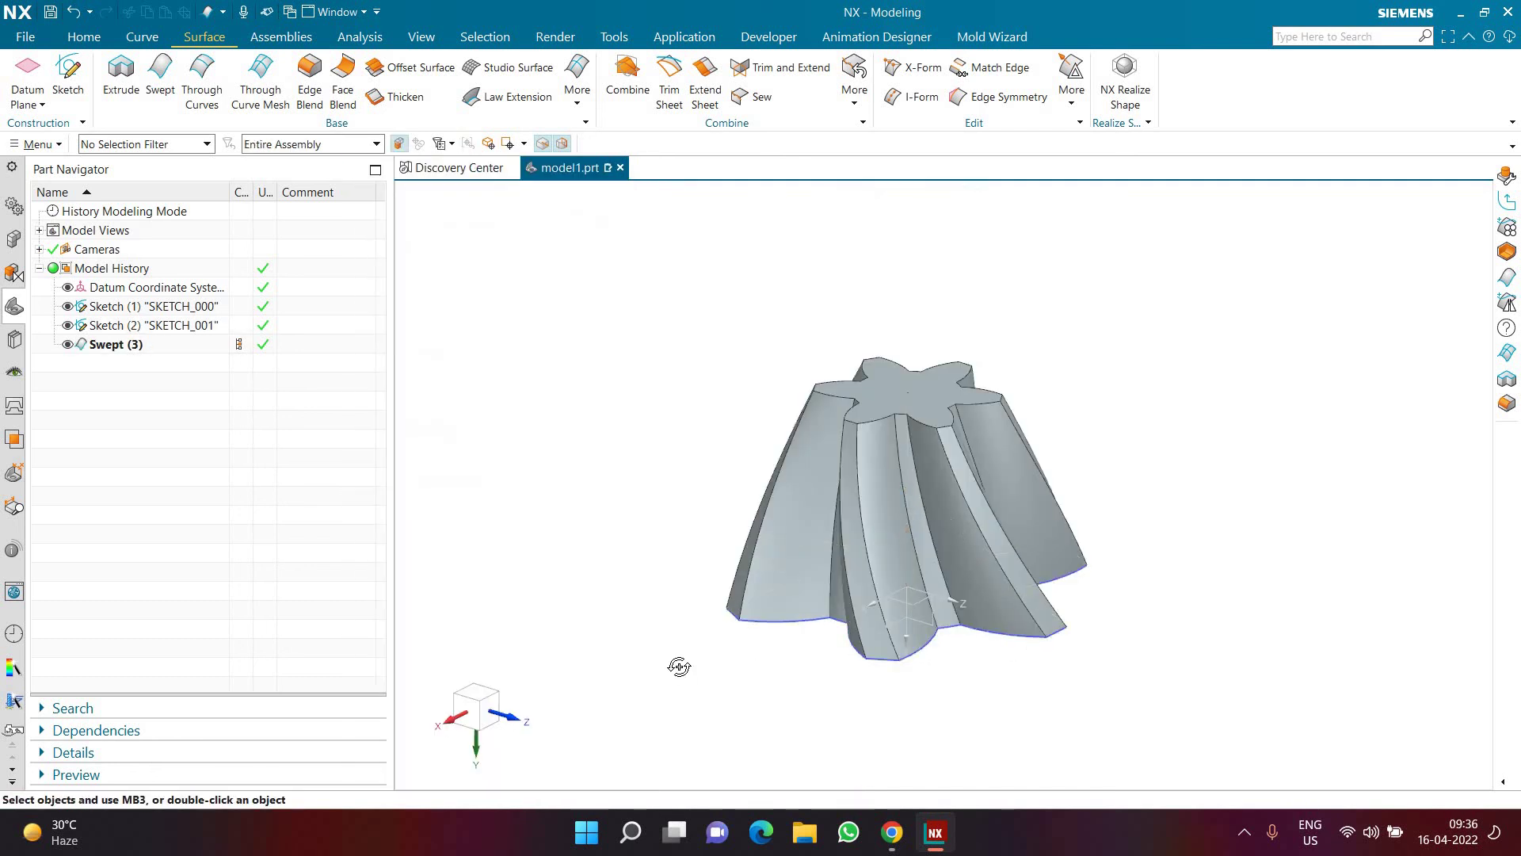
middle_drag(679, 666, 578, 691)
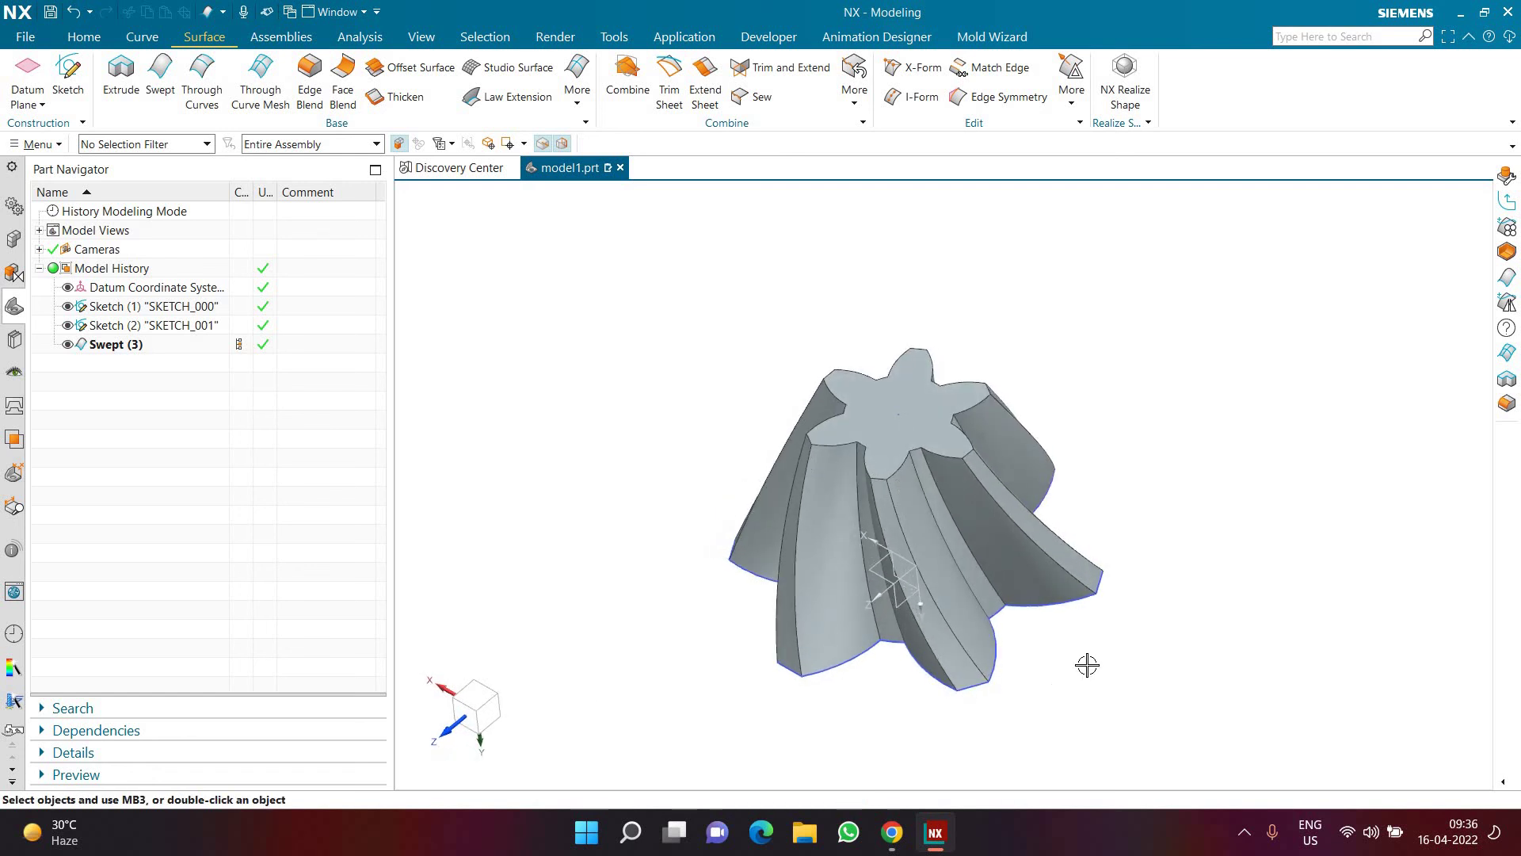
scroll(1090, 664, up, 2)
scroll(1146, 474, down, 2)
scroll(1189, 692, up, 2)
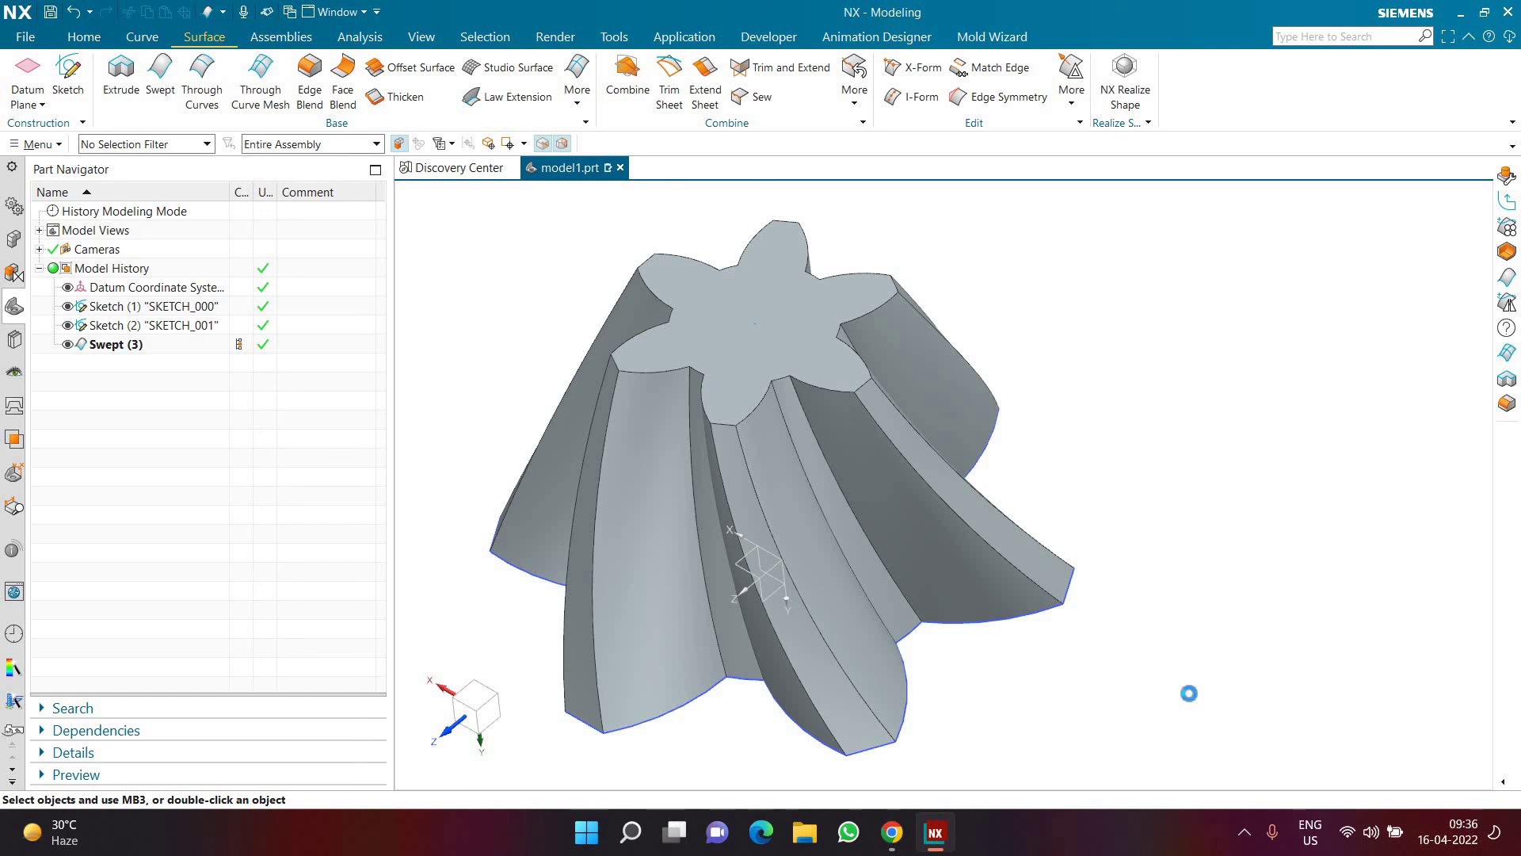
- Rotate, zoom and pan to inspect the gear's six-lobed end face
middle_drag(1189, 694, 1189, 693)
scroll(1181, 531, up, 2)
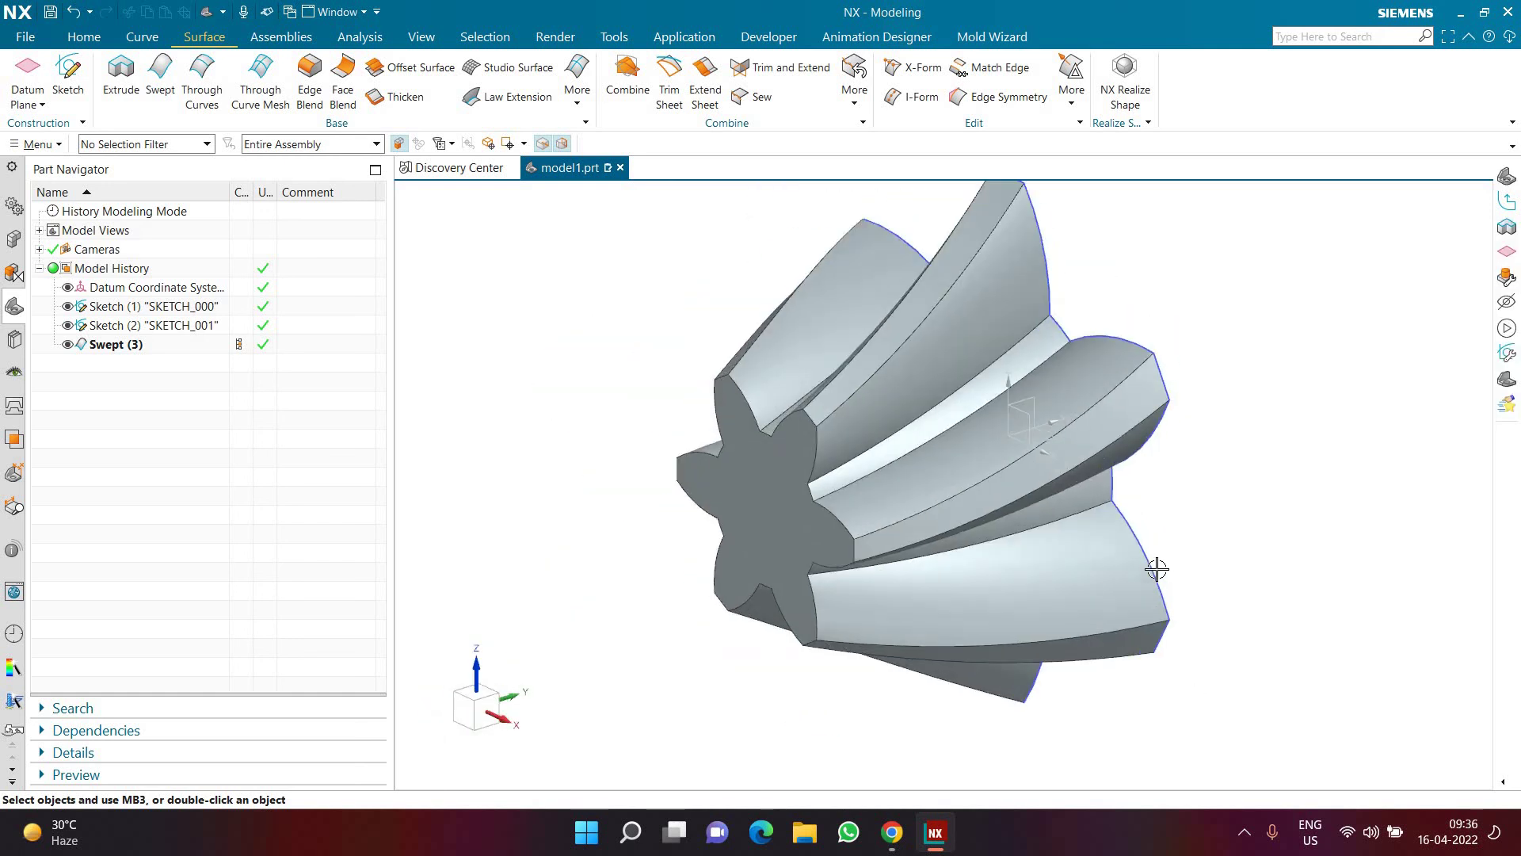
scroll(1266, 316, down, 1)
scroll(1267, 316, up, 2)
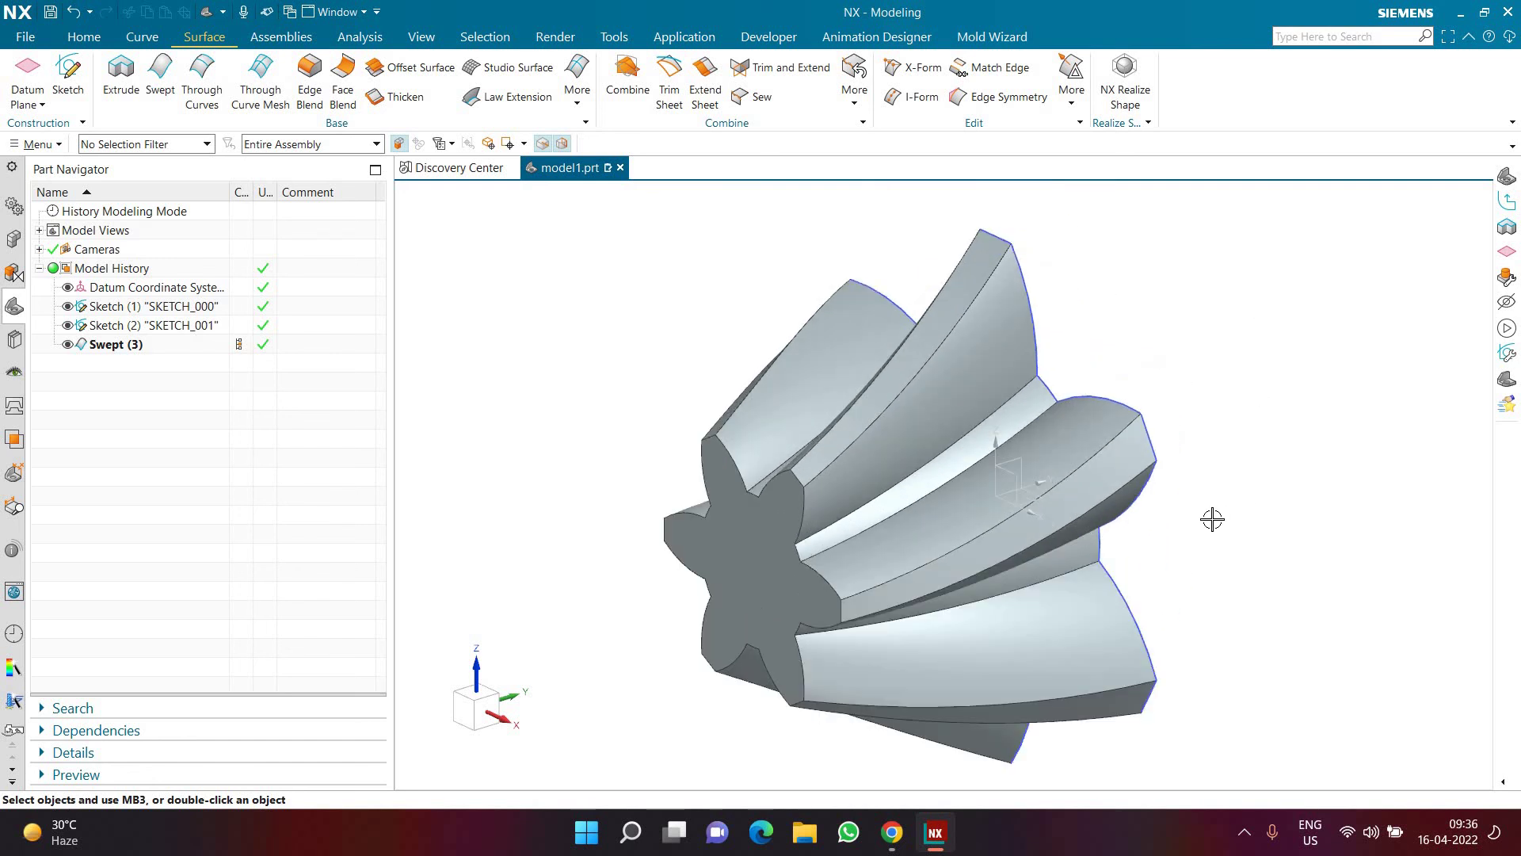
scroll(1294, 611, down, 2)
scroll(1249, 589, up, 1)
scroll(1205, 512, up, 1)
scroll(1282, 321, down, 1)
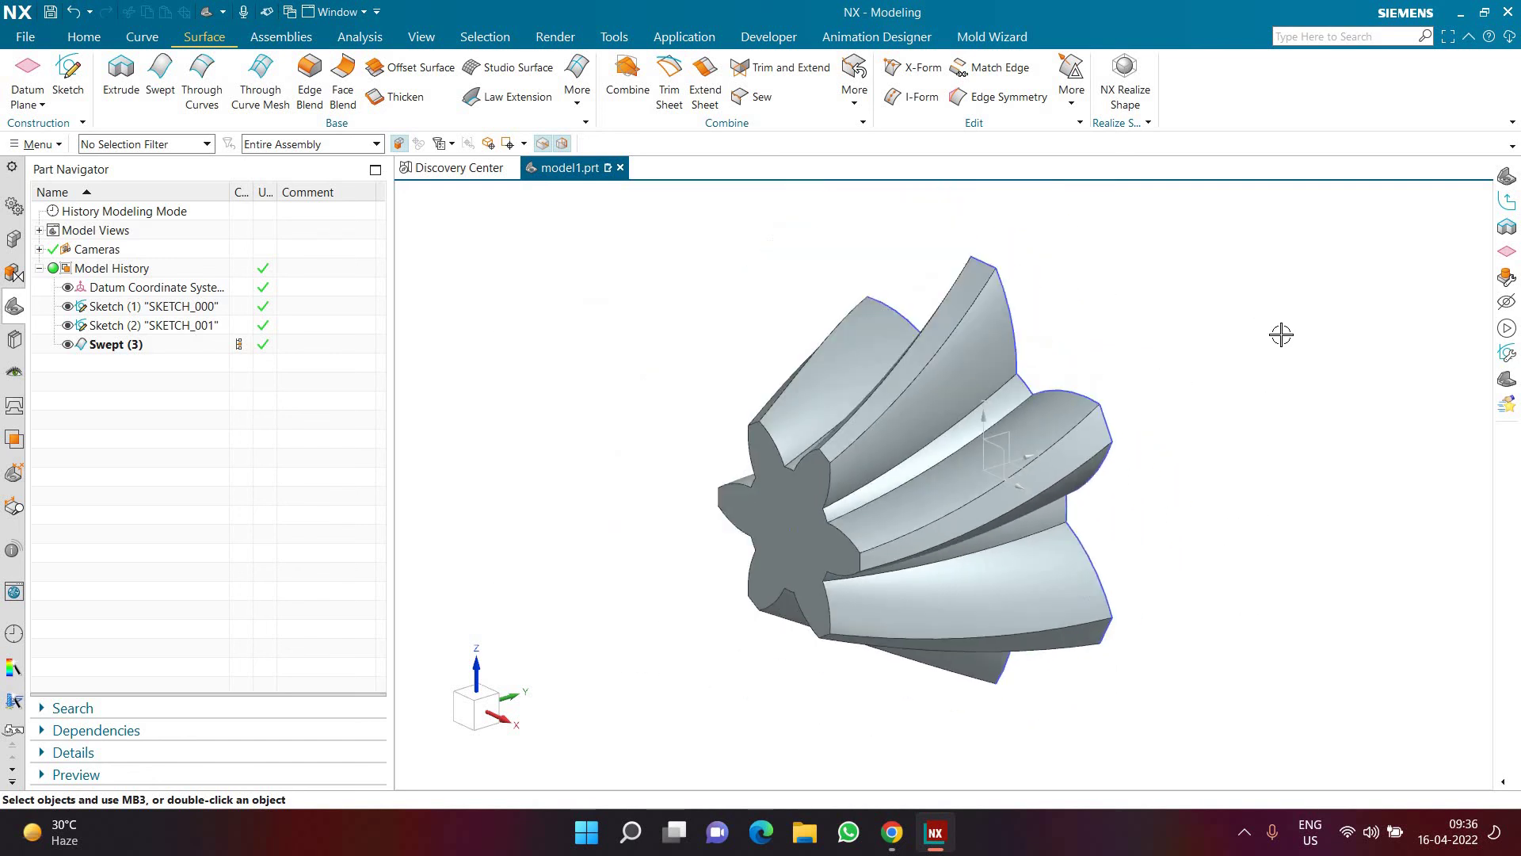
scroll(1282, 333, up, 1)
shift+middle_drag(1186, 478, 1184, 479)
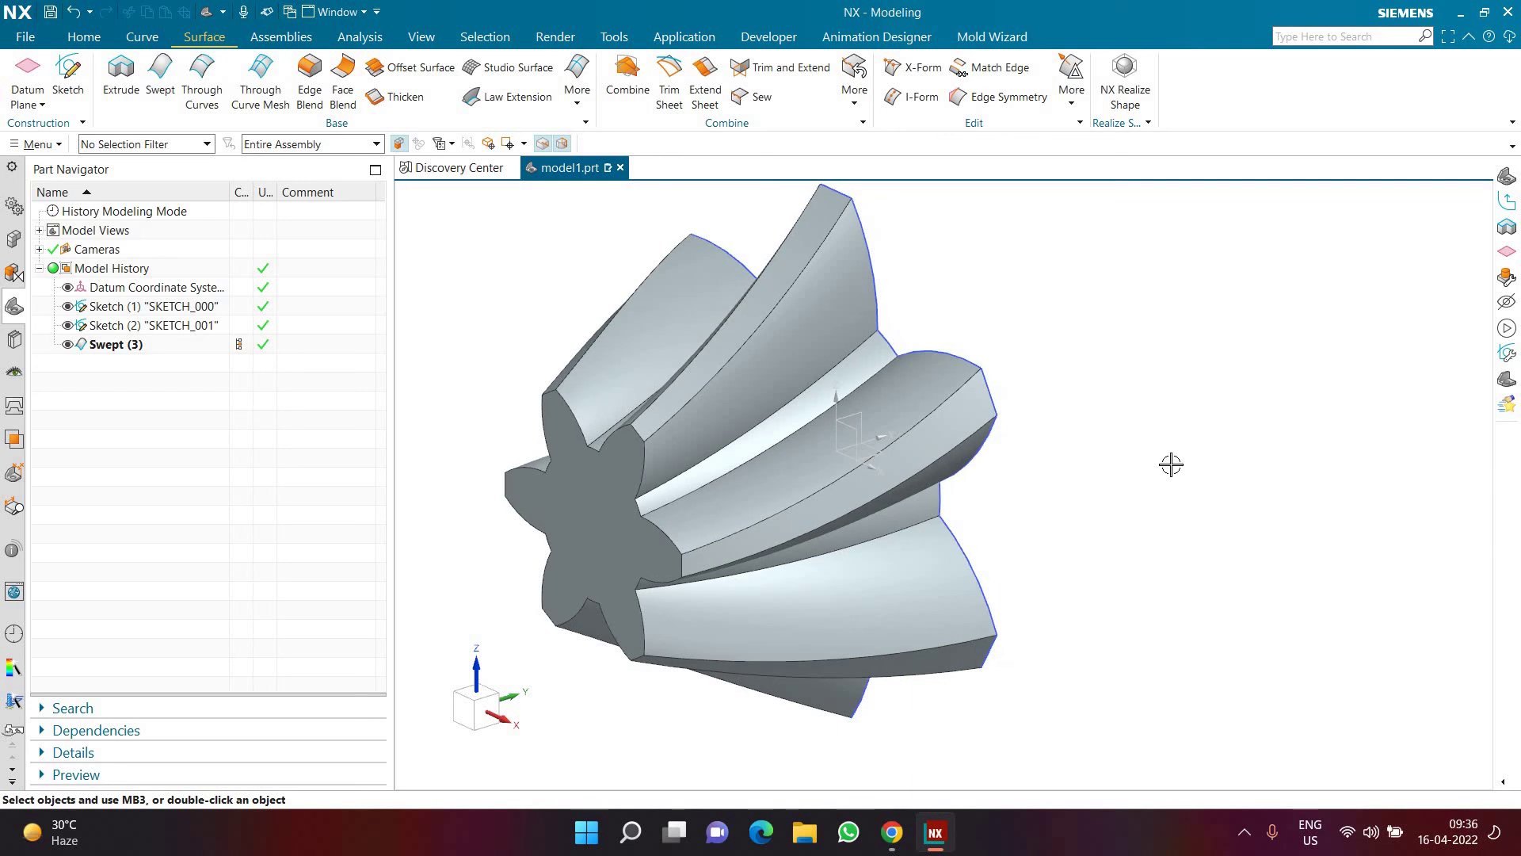